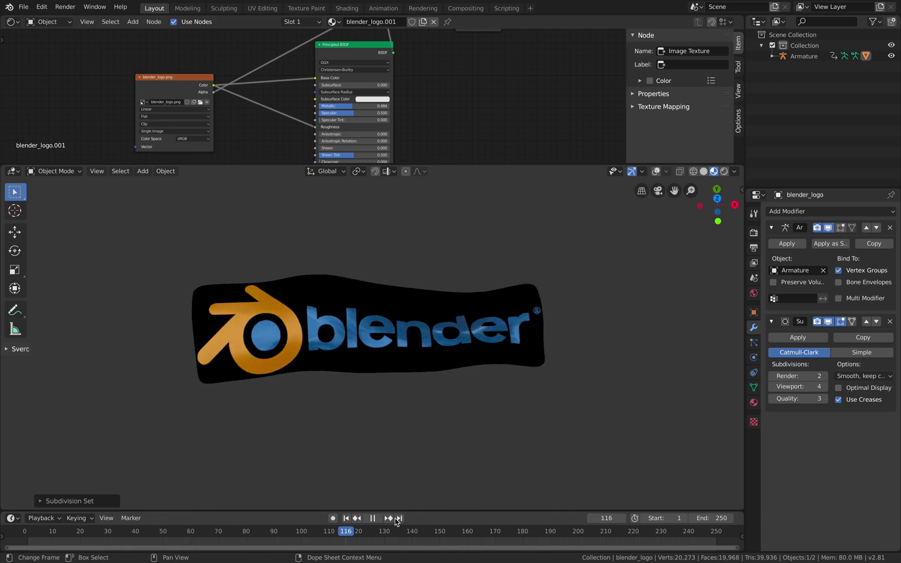
Step: Preview the waving logo flag animation and show the viewport overlays to examine the armature bones on the mesh
{"action": "key", "text": "Escape"}
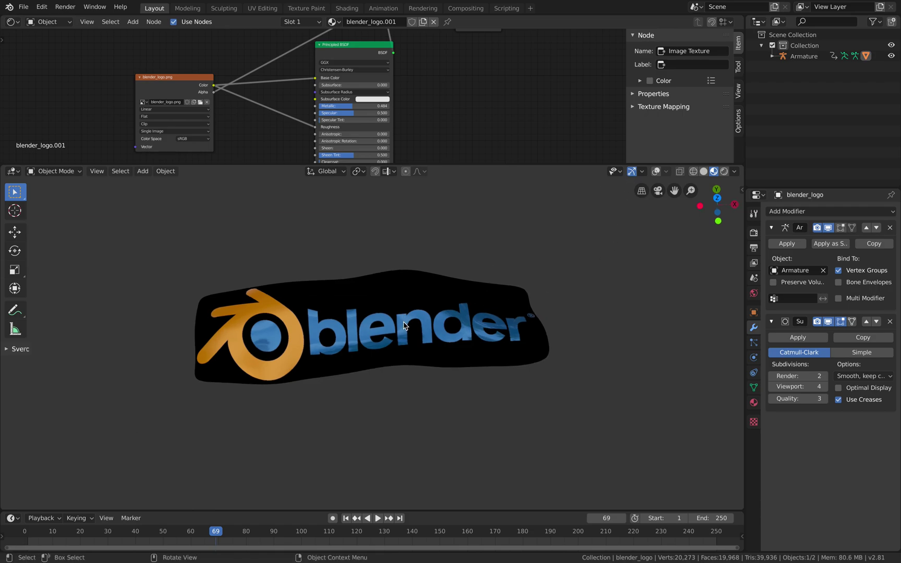
{"action": "middle_click_drag", "start_coordinate": [404, 326], "coordinate": [395, 334]}
{"action": "left_click_drag", "start_coordinate": [215, 531], "coordinate": [265, 513]}
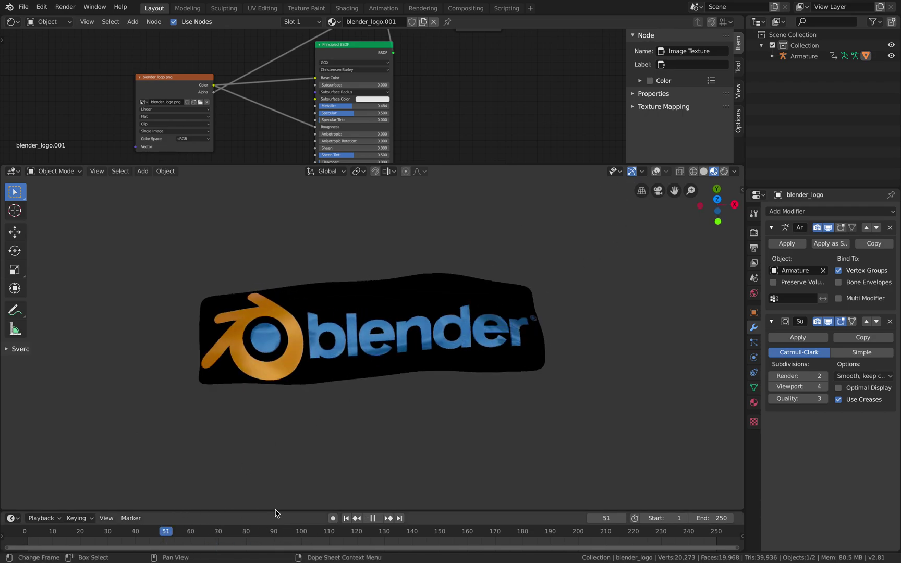
{"action": "key", "text": "space"}
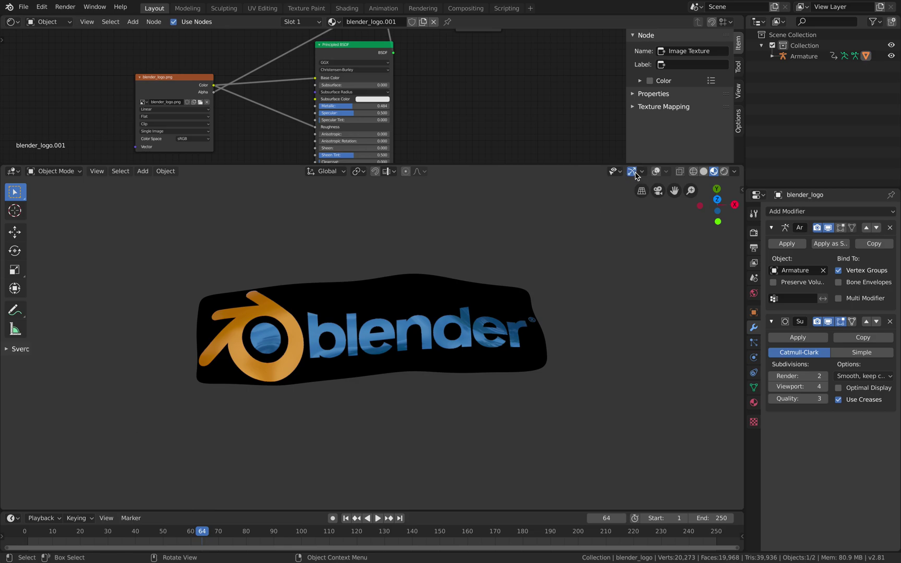
{"action": "left_click", "coordinate": [655, 171]}
{"action": "scroll", "coordinate": [547, 250], "scroll_direction": "up", "scroll_amount": 3}
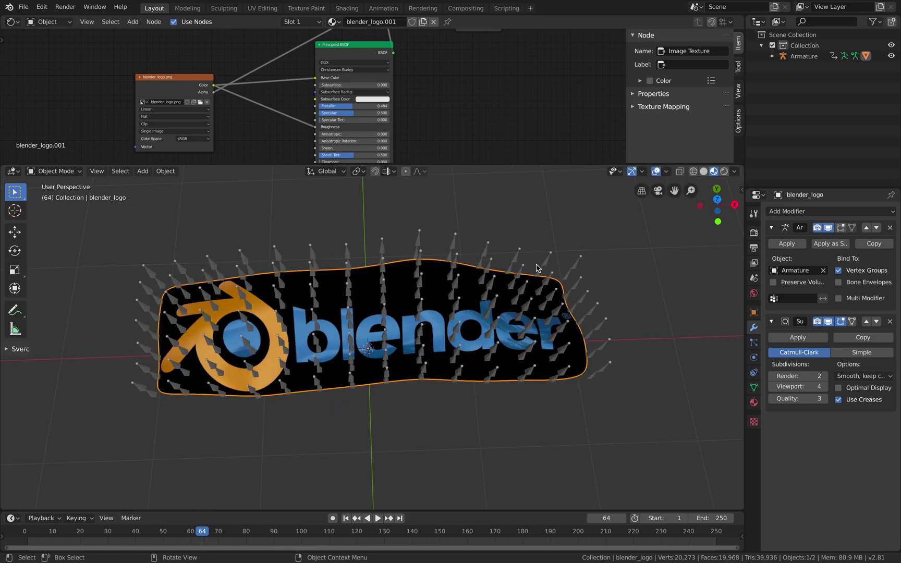
{"action": "middle_click_drag", "start_coordinate": [538, 245], "coordinate": [511, 277]}
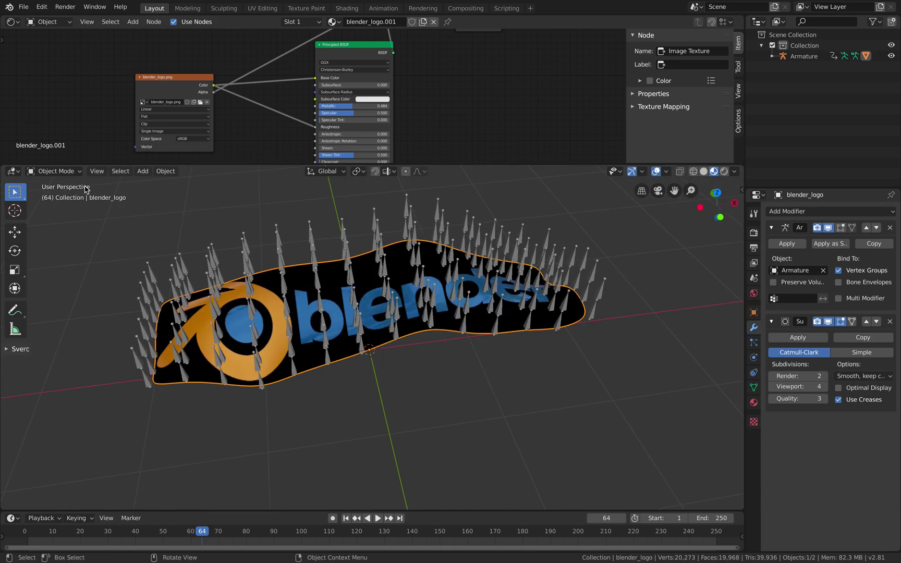
Step: Start a new General file and discard the changes to the current one
{"action": "left_click", "coordinate": [24, 7]}
{"action": "mouse_move", "coordinate": [39, 19]}
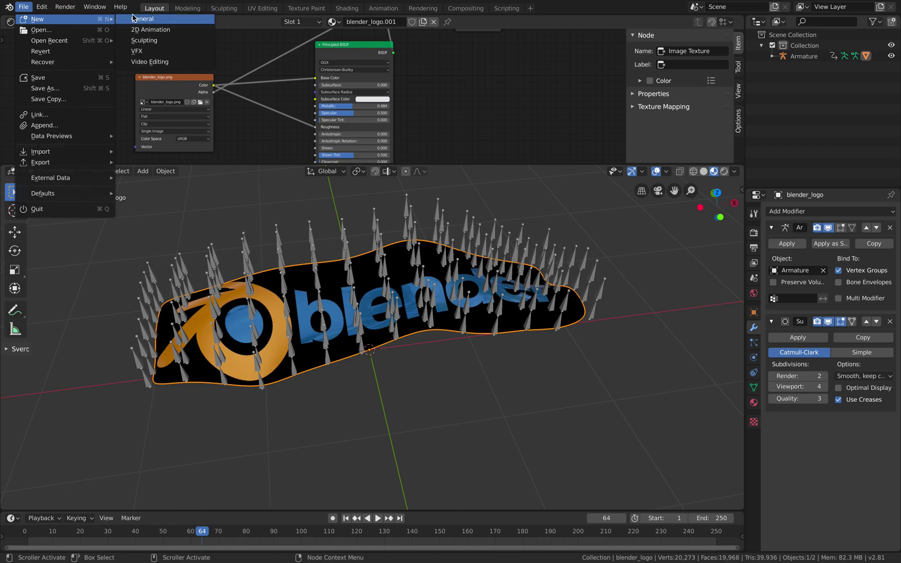
{"action": "left_click", "coordinate": [133, 19]}
{"action": "left_click", "coordinate": [354, 295]}
Step: Switch to Finder and preview blender_logo.png in the Downloads folder
{"action": "key", "text": "ctrl+Left"}
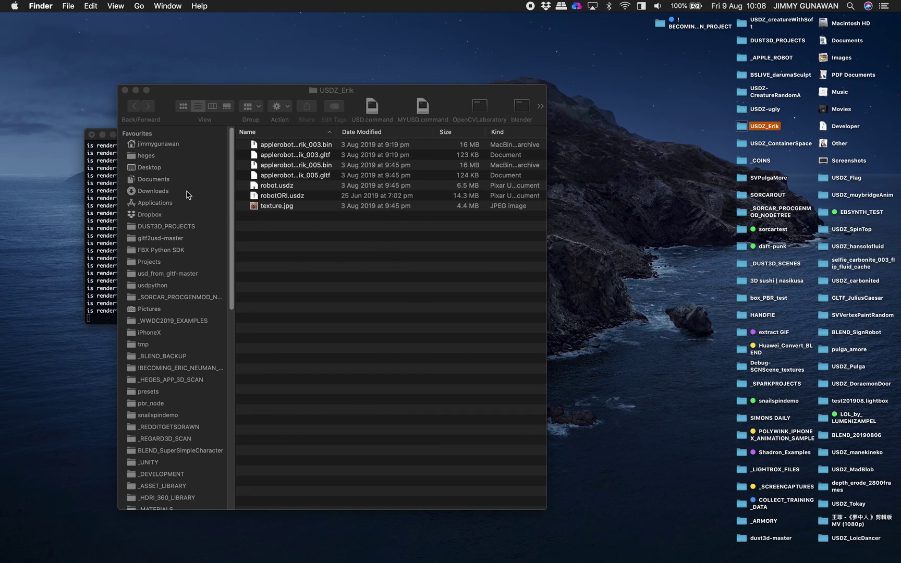
{"action": "left_click", "coordinate": [186, 191]}
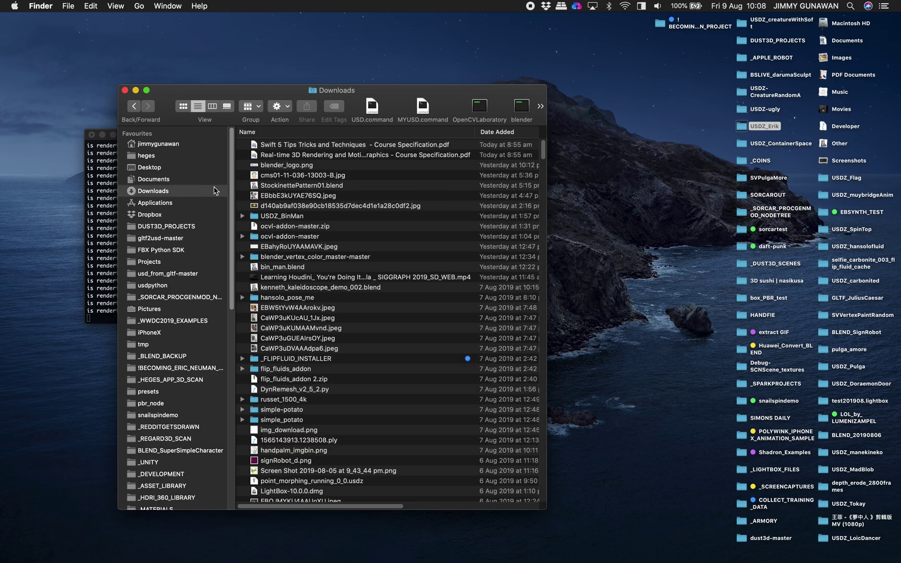
{"action": "left_click", "coordinate": [358, 165]}
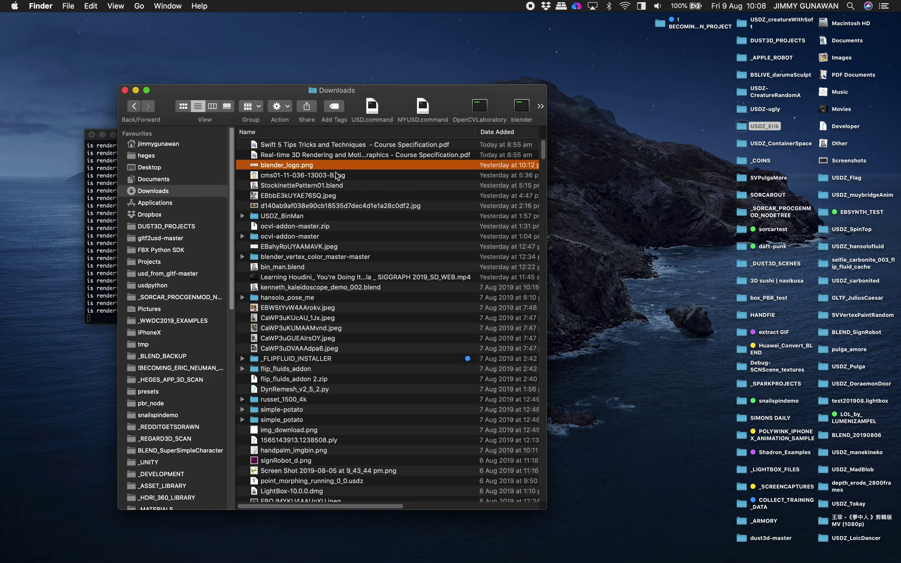
{"action": "key", "text": "space"}
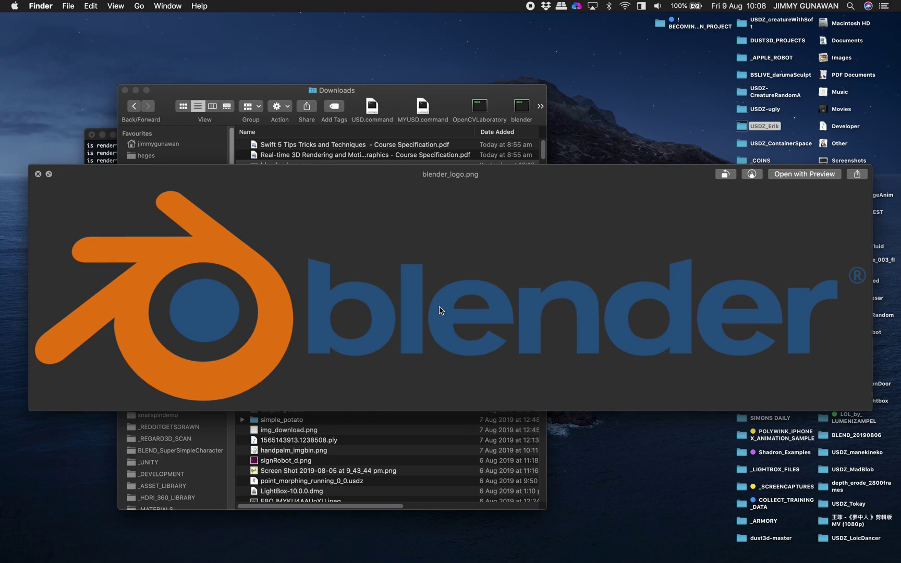
{"action": "left_click", "coordinate": [37, 174]}
Step: Switch back to Blender and delete all default objects from the scene
{"action": "left_click_drag", "start_coordinate": [300, 166], "coordinate": [464, 240]}
{"action": "key", "text": "ctrl+Right"}
{"action": "key", "text": "ctrl+Left"}
{"action": "key", "text": "ctrl+Right"}
{"action": "scroll", "coordinate": [463, 243], "scroll_direction": "down", "scroll_amount": 3}
{"action": "middle_click_drag", "start_coordinate": [463, 249], "coordinate": [454, 249]}
{"action": "key", "text": "a"}
{"action": "key", "text": "x"}
{"action": "left_click", "coordinate": [373, 247]}
Step: Place blender_logo.png from Finder into the scene as an image empty, rotate it freely and enlarge it about 2.5 times
{"action": "key", "text": "ctrl+Left"}
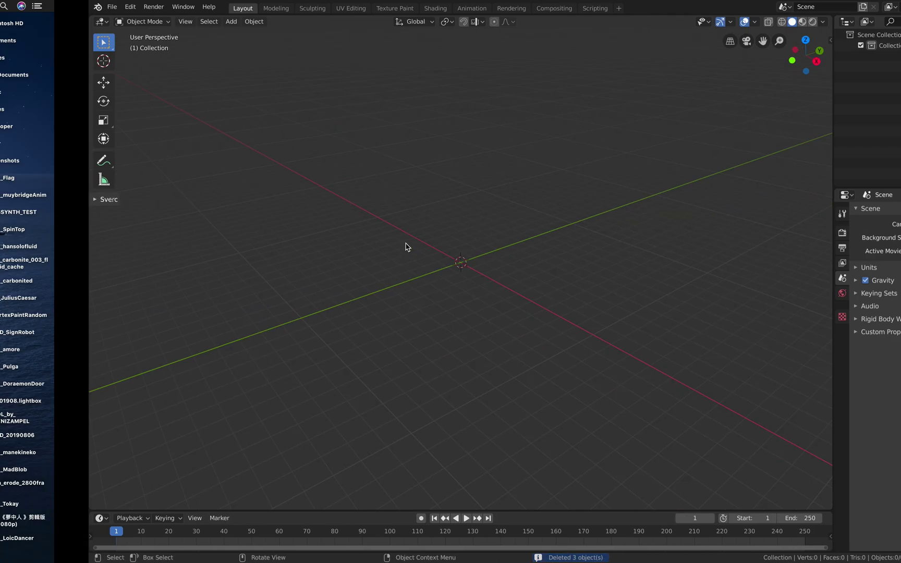
{"action": "key", "text": "ctrl+Right"}
{"action": "left_click_drag", "start_coordinate": [284, 160], "coordinate": [400, 246]}
{"action": "key", "text": "r"}
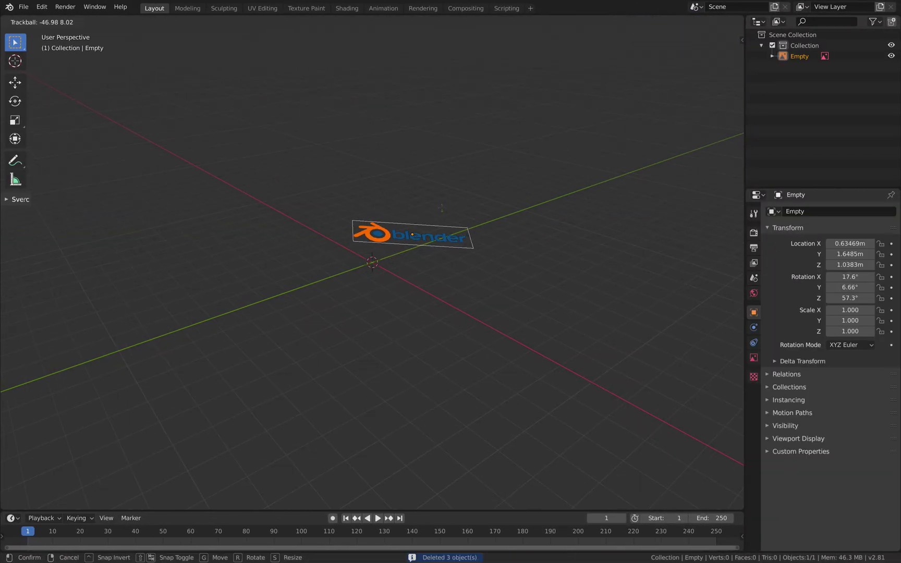
{"action": "left_click", "coordinate": [438, 245]}
{"action": "key", "text": "s"}
{"action": "left_click", "coordinate": [524, 326]}
{"action": "key", "text": "ctrl+z"}
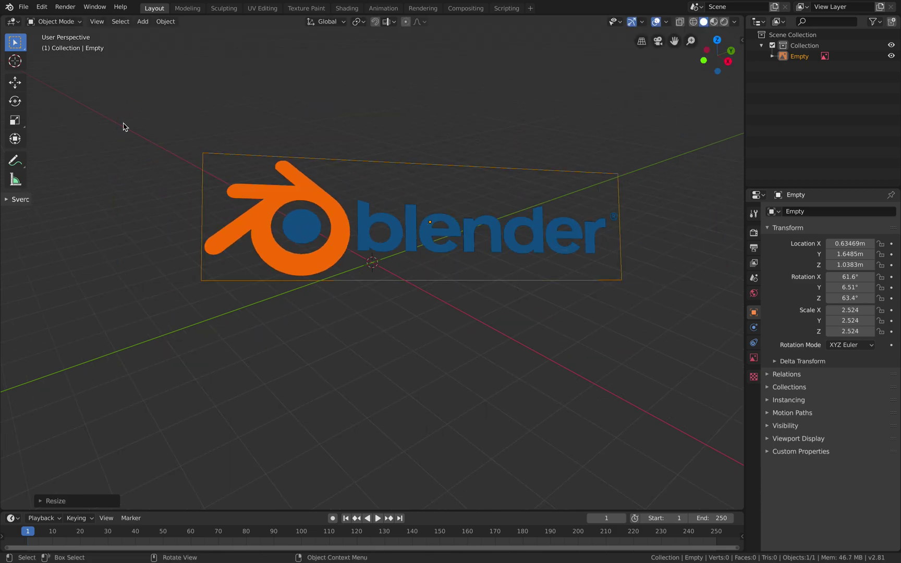
Step: Start a fresh General file without saving the scene that holds the image empty
{"action": "left_click", "coordinate": [29, 8]}
{"action": "mouse_move", "coordinate": [35, 20]}
{"action": "left_click", "coordinate": [136, 19]}
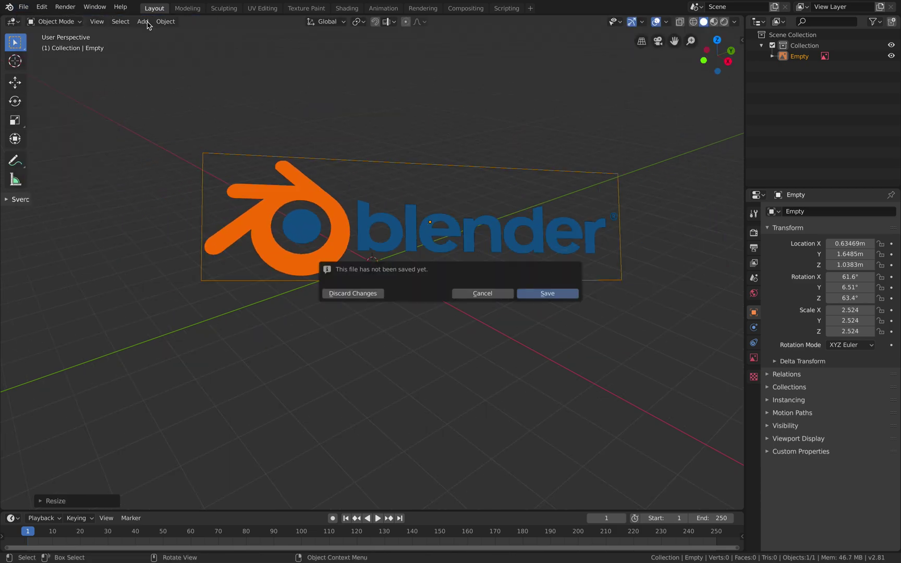
{"action": "left_click", "coordinate": [352, 293]}
Step: Search the add-on preferences for "image" and check whether Import Images as Planes is enabled
{"action": "left_click", "coordinate": [42, 7]}
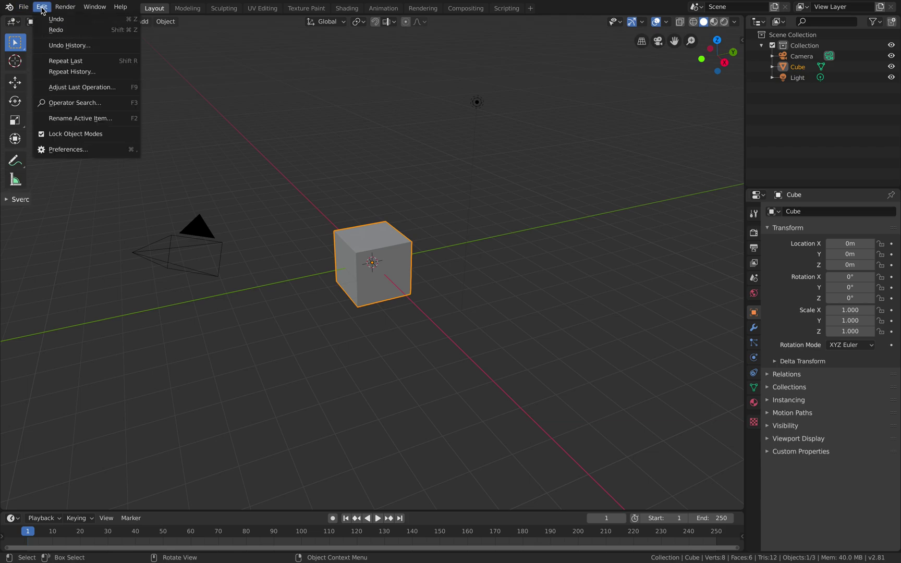
{"action": "left_click", "coordinate": [63, 150]}
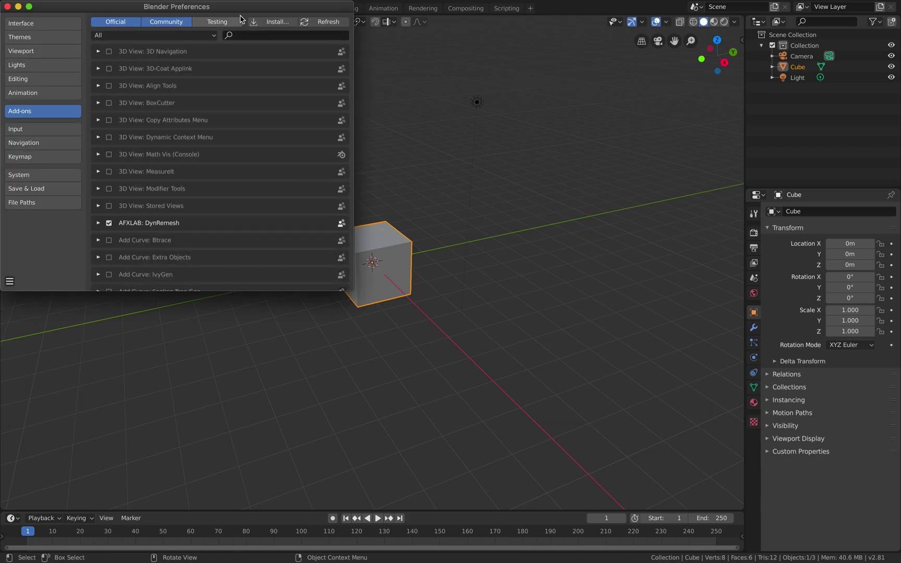
{"action": "left_click", "coordinate": [336, 86]}
{"action": "type", "text": "image"}
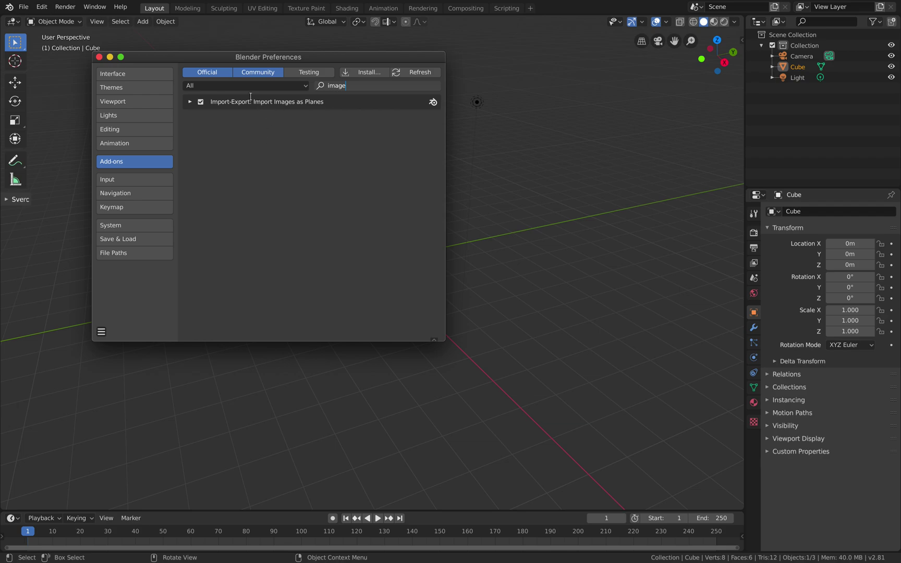
{"action": "left_click", "coordinate": [99, 57]}
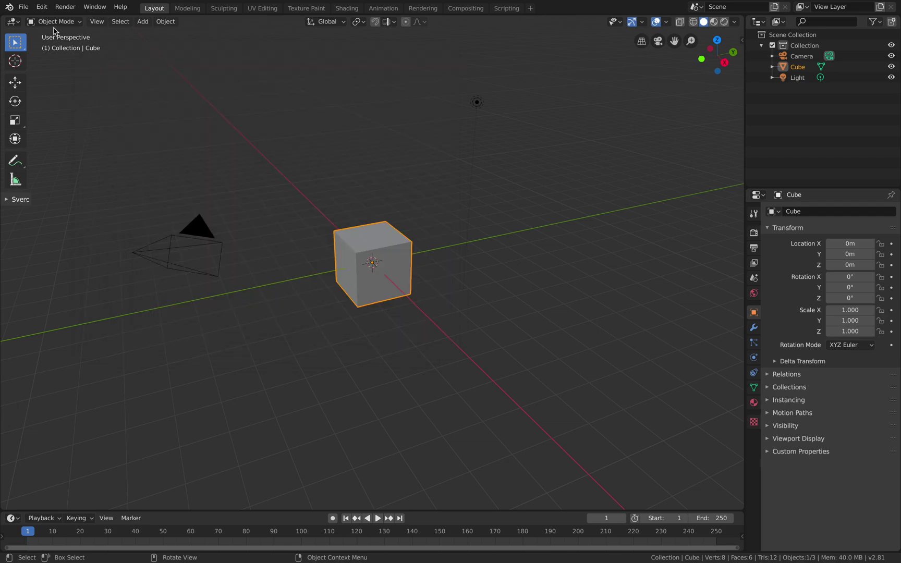
Step: Delete the default camera, cube and light
{"action": "key", "text": "a"}
{"action": "key", "text": "x"}
{"action": "left_click", "coordinate": [341, 186]}
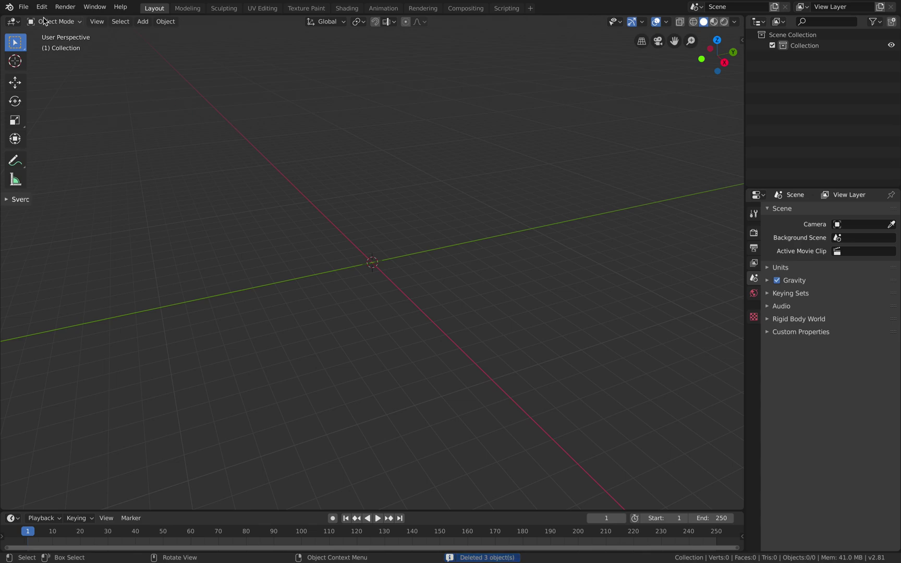
Step: Start an Images as Planes import, sort the Downloads folder by modification date and select blender_logo.png
{"action": "left_click", "coordinate": [23, 7]}
{"action": "mouse_move", "coordinate": [87, 151]}
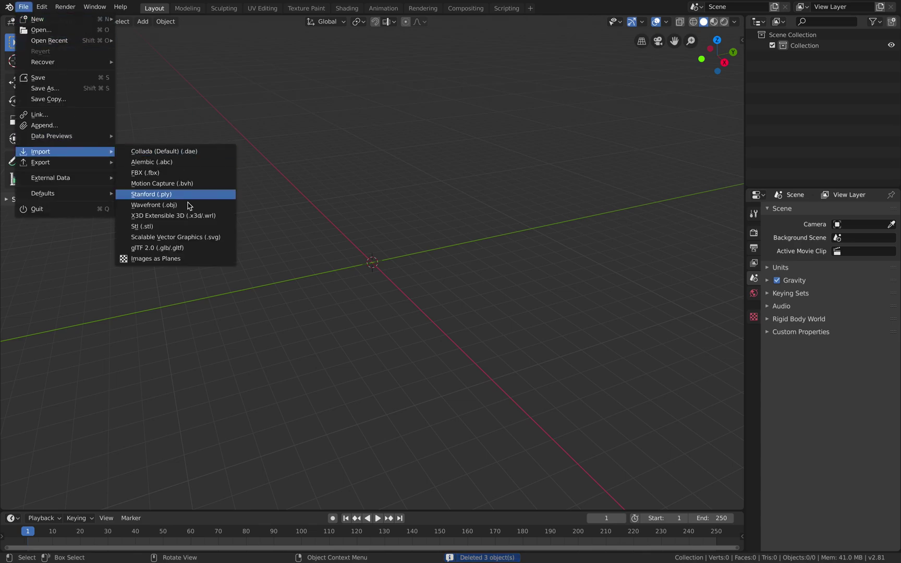
{"action": "left_click", "coordinate": [186, 259]}
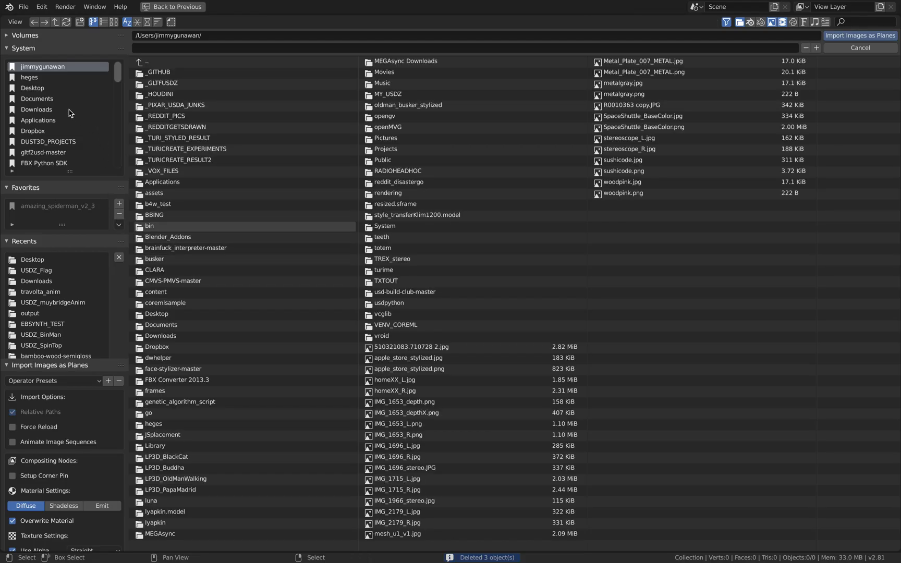
{"action": "left_click", "coordinate": [69, 110]}
{"action": "left_click", "coordinate": [147, 21]}
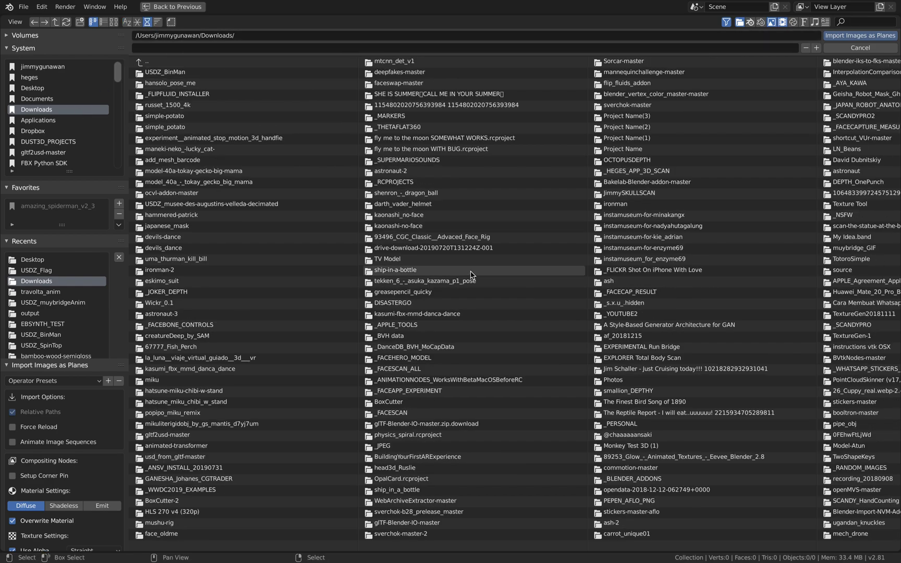
{"action": "scroll", "coordinate": [659, 68], "scroll_direction": "down", "scroll_amount": 5}
{"action": "left_click", "coordinate": [209, 72]}
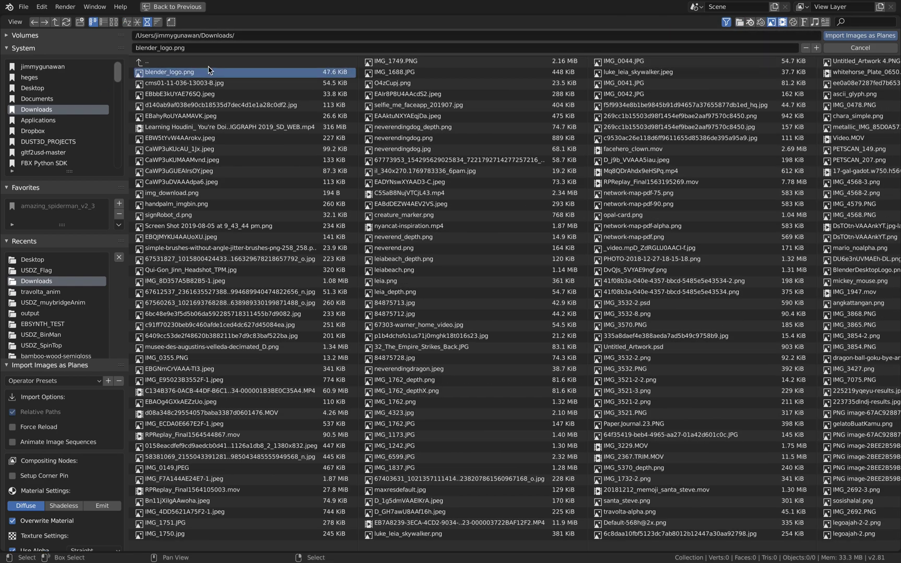
Step: Review the import settings, keep the Diffuse material and Straight alpha, and import the logo as a plane
{"action": "scroll", "coordinate": [98, 409], "scroll_direction": "down", "scroll_amount": 2}
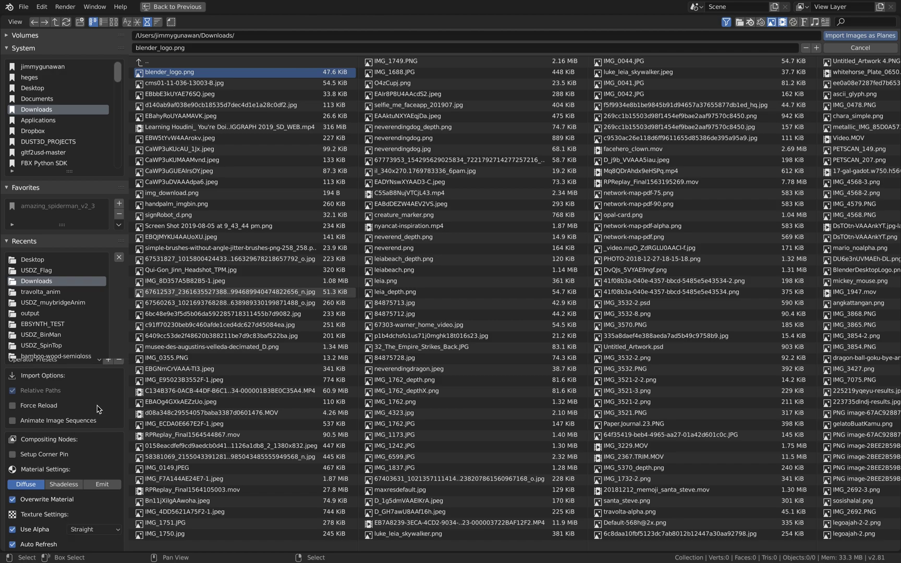
{"action": "scroll", "coordinate": [87, 359], "scroll_direction": "down", "scroll_amount": 5}
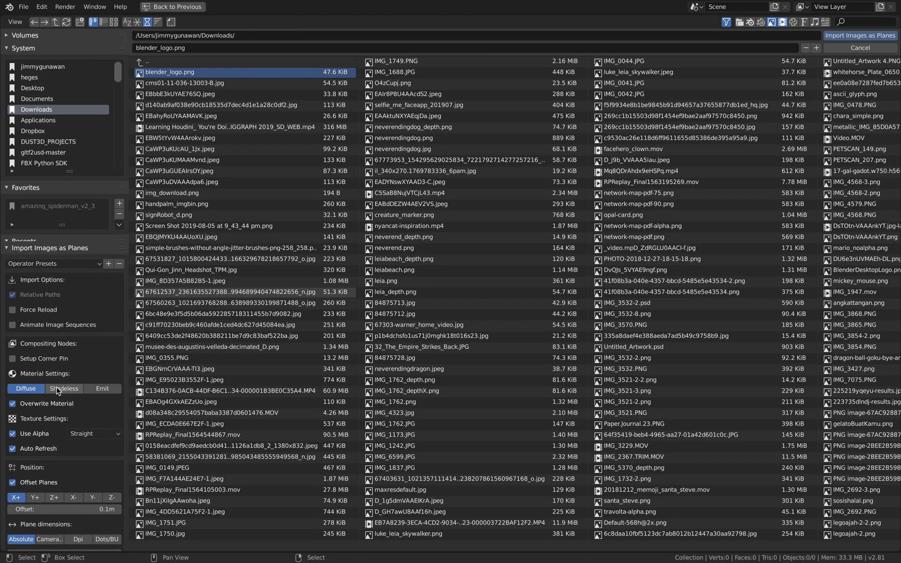
{"action": "left_click", "coordinate": [92, 435]}
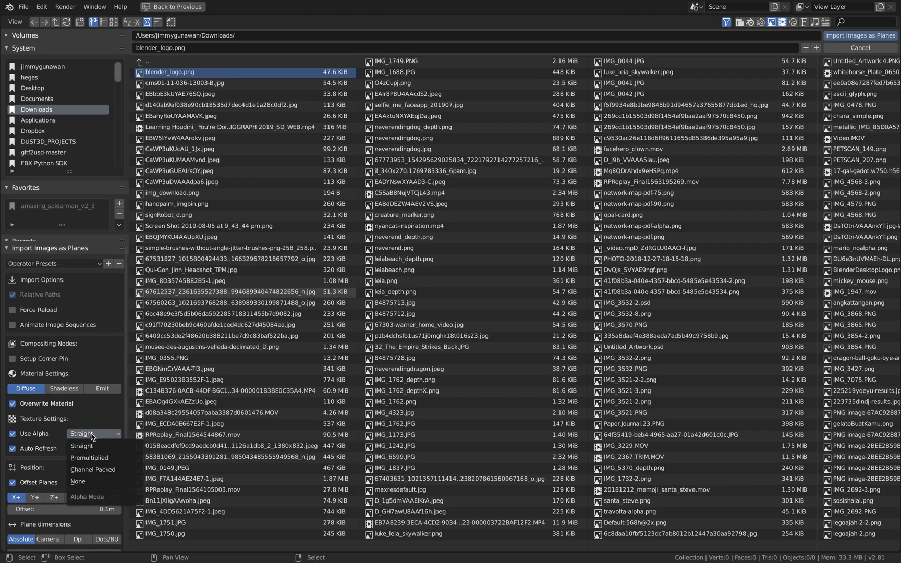
{"action": "left_click", "coordinate": [92, 435]}
{"action": "left_click", "coordinate": [108, 437]}
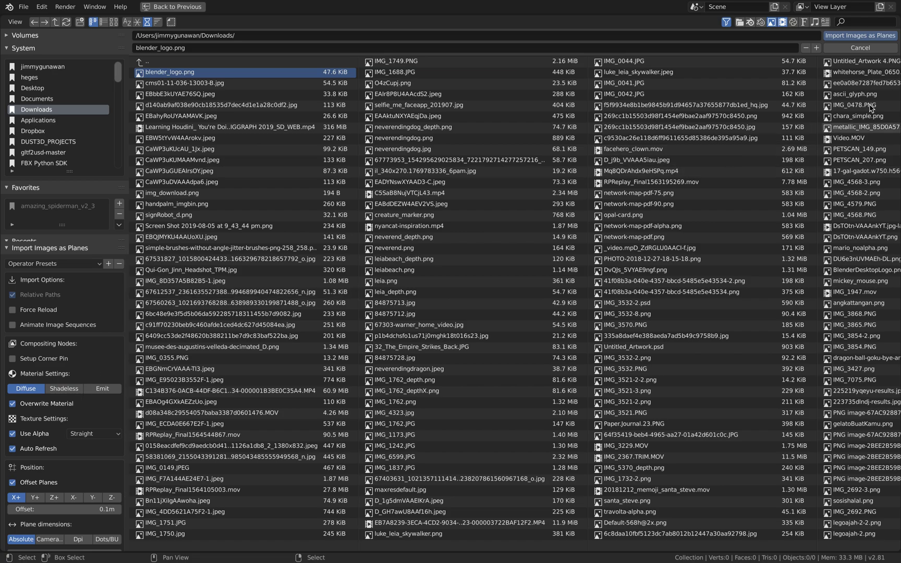
{"action": "left_click", "coordinate": [859, 35]}
Step: Display the imported logo plane in Look Dev shading
{"action": "middle_click_drag", "start_coordinate": [417, 210], "coordinate": [541, 207]}
{"action": "scroll", "coordinate": [404, 257], "scroll_direction": "up", "scroll_amount": 3}
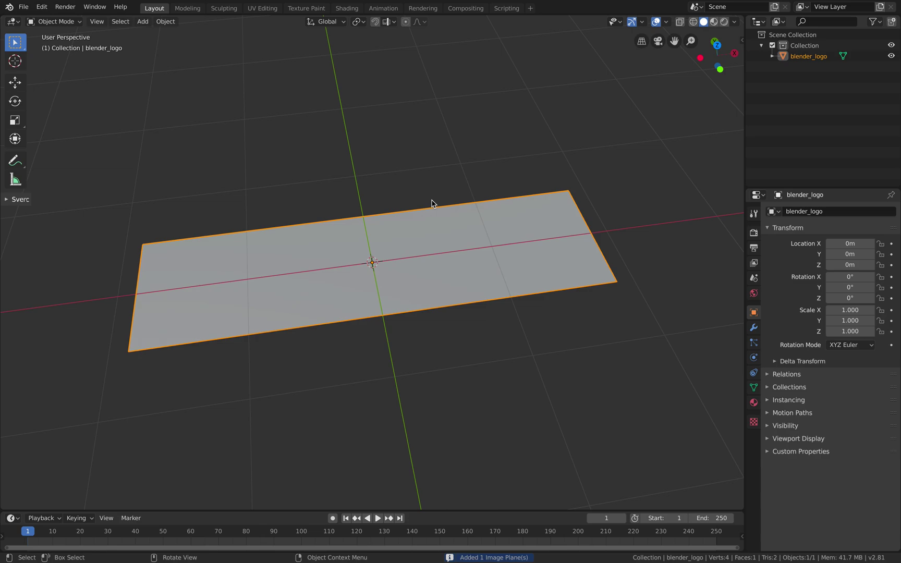
{"action": "middle_click_drag", "start_coordinate": [428, 201], "coordinate": [458, 227]}
{"action": "left_click", "coordinate": [713, 25]}
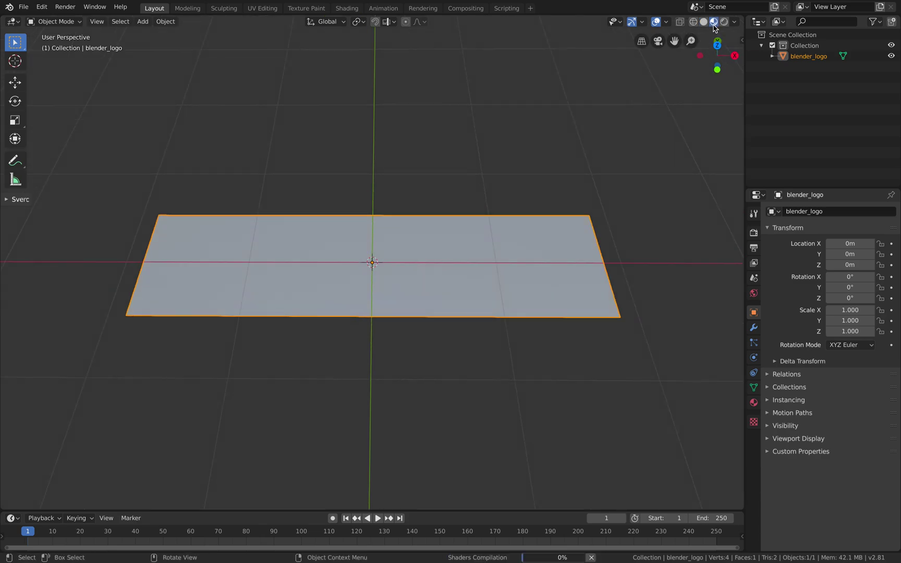
{"action": "middle_click_drag", "start_coordinate": [432, 177], "coordinate": [434, 165]}
Step: Save the file to the Desktop as banner_procedural_flag_001.blend
{"action": "left_click", "coordinate": [23, 7]}
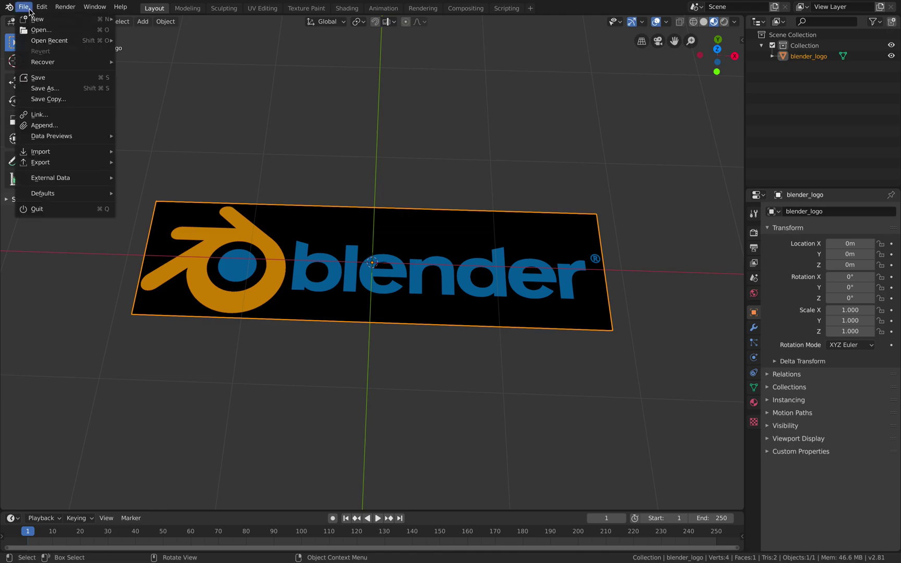
{"action": "left_click", "coordinate": [44, 88]}
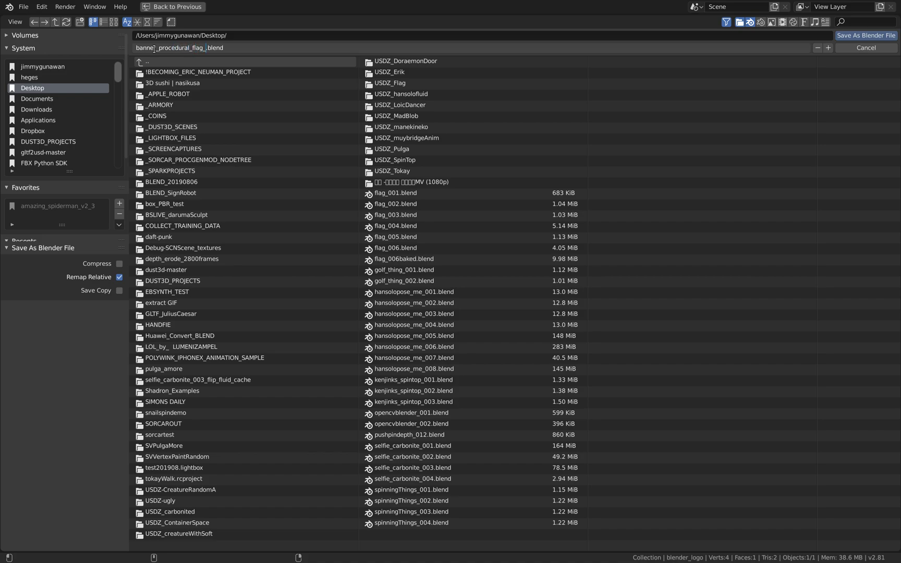
{"action": "type", "text": "001"}
{"action": "key", "text": "Return"}
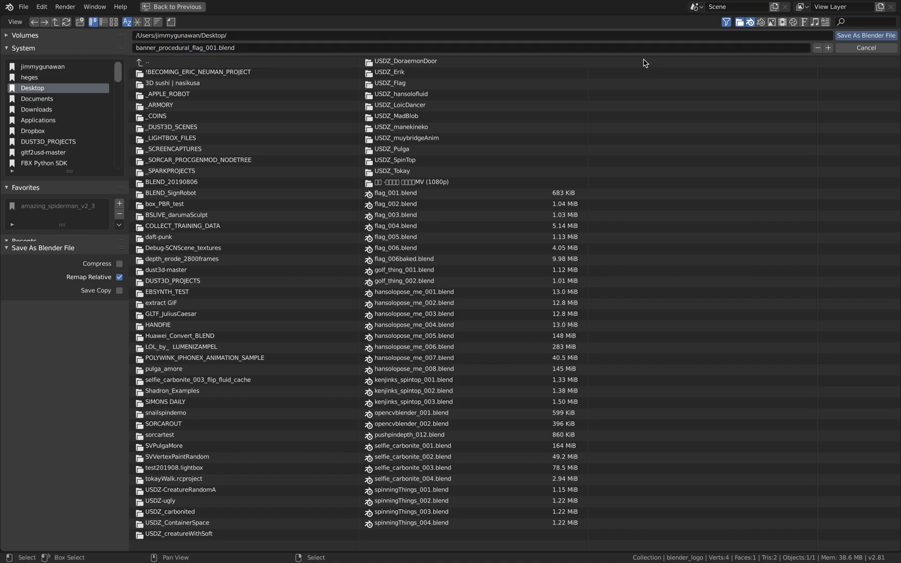
{"action": "left_click", "coordinate": [872, 38]}
Step: Switch the viewport to wireframe shading and open the modifier properties of the logo plane
{"action": "middle_click_drag", "start_coordinate": [472, 193], "coordinate": [526, 242]}
{"action": "middle_click_drag", "start_coordinate": [602, 270], "coordinate": [575, 269]}
{"action": "middle_click_drag", "start_coordinate": [521, 271], "coordinate": [576, 281]}
{"action": "middle_click_drag", "start_coordinate": [708, 318], "coordinate": [576, 265]}
{"action": "middle_click_drag", "start_coordinate": [525, 158], "coordinate": [513, 189]}
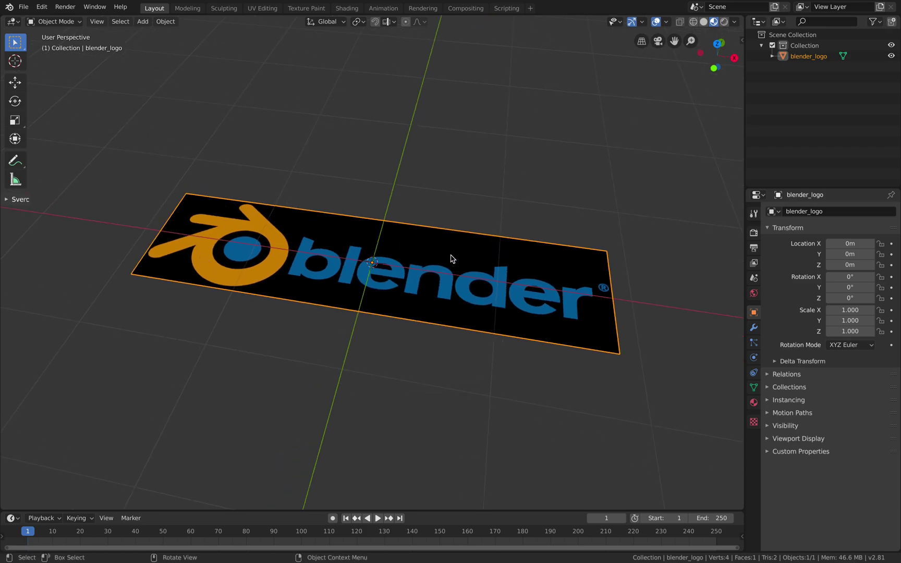
{"action": "middle_click_drag", "start_coordinate": [451, 258], "coordinate": [451, 260]}
{"action": "key", "text": "z"}
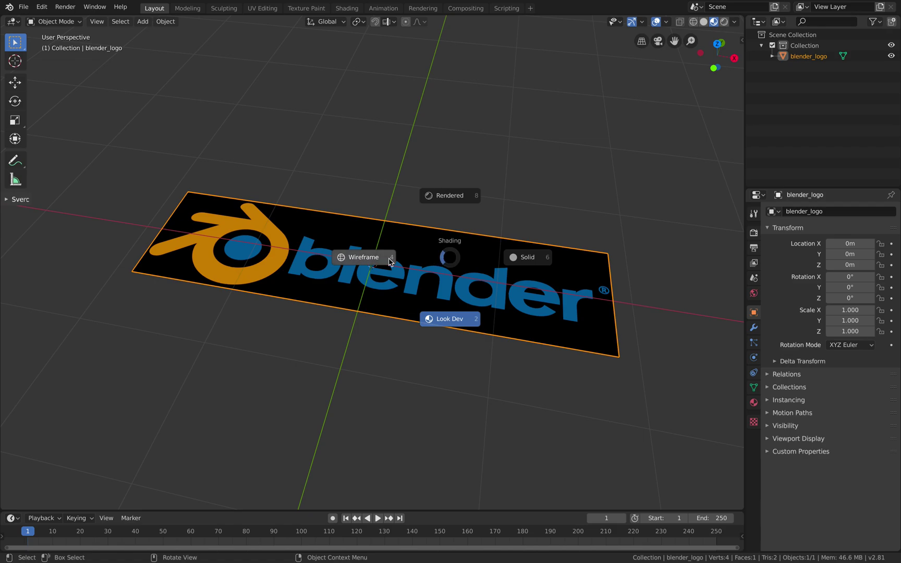
{"action": "left_click", "coordinate": [378, 232]}
{"action": "left_click", "coordinate": [753, 327]}
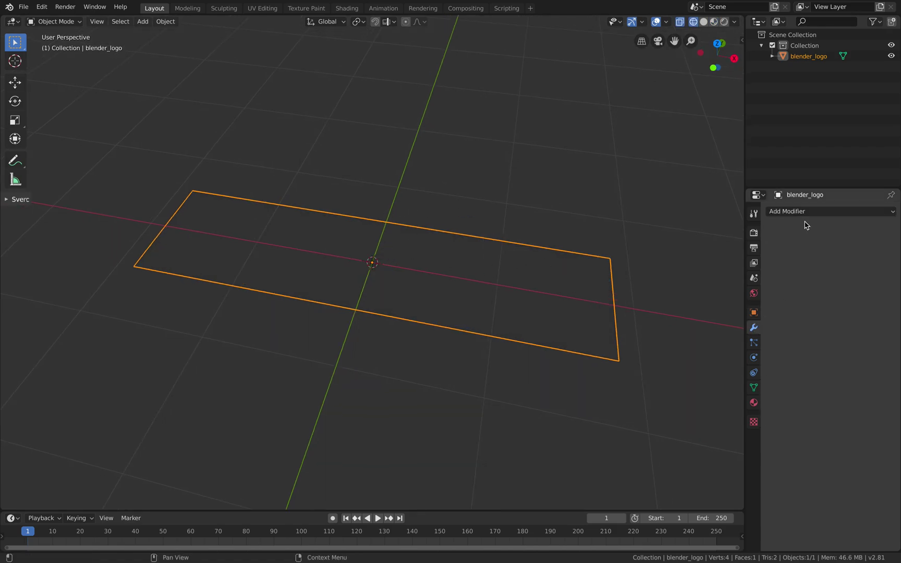
Step: Try a Subdivision Surface modifier on the logo plane, using the Simple type with 5 viewport subdivisions
{"action": "left_click", "coordinate": [805, 211]}
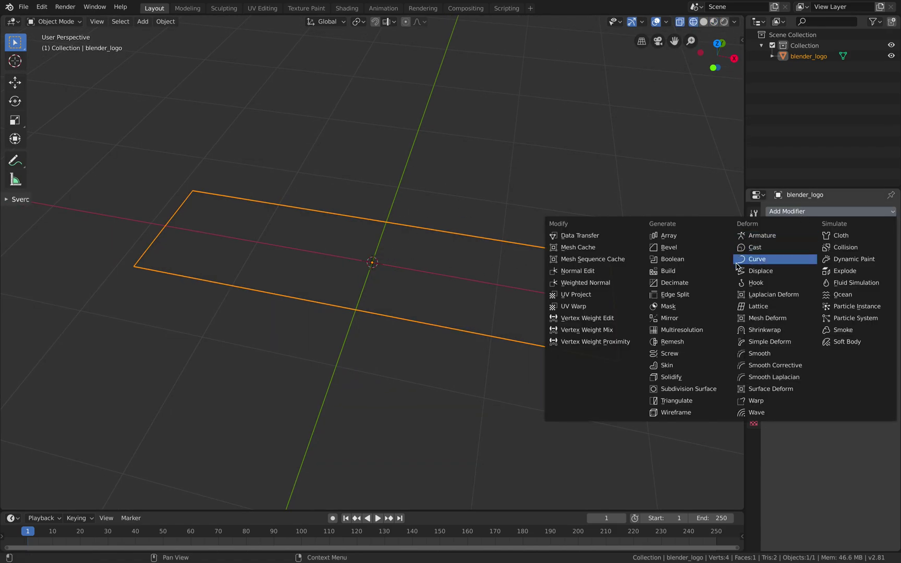
{"action": "left_click", "coordinate": [721, 389]}
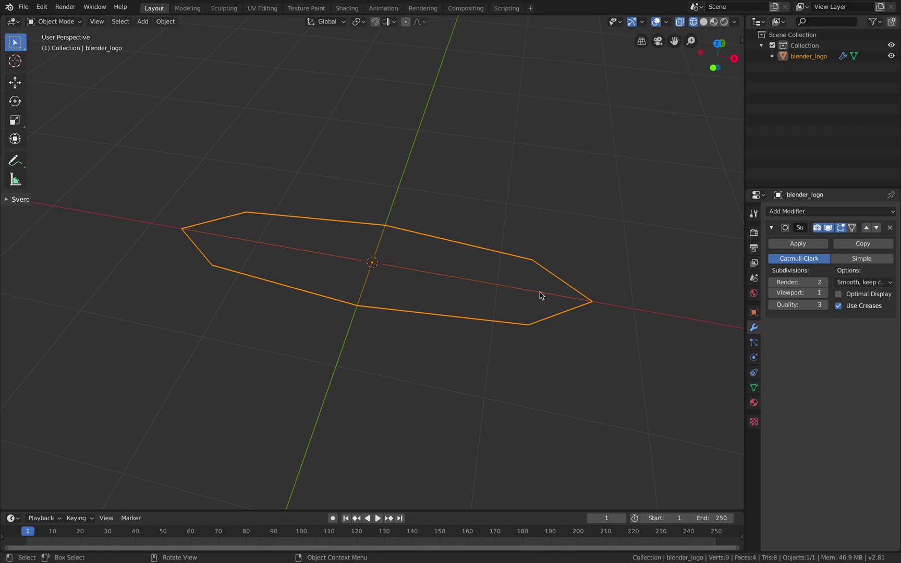
{"action": "left_click", "coordinate": [866, 260]}
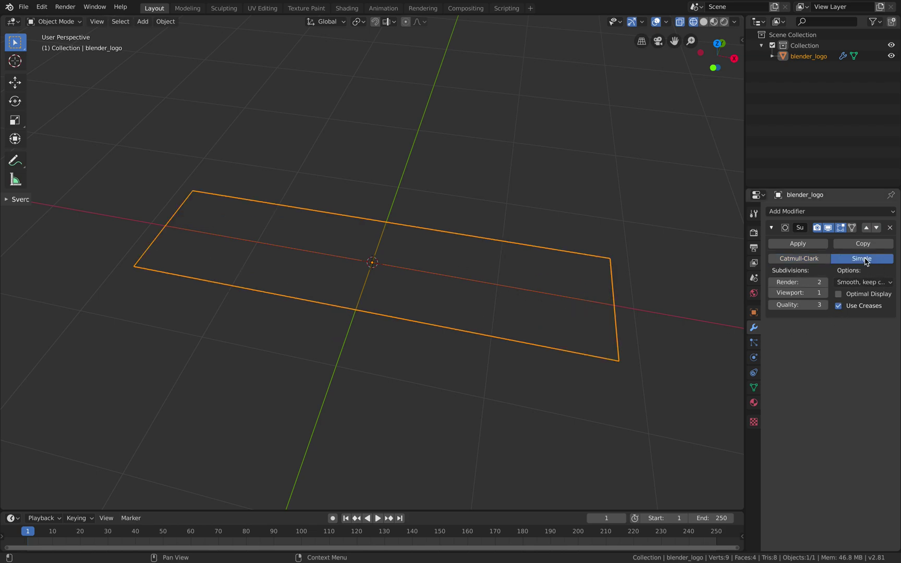
{"action": "left_click", "coordinate": [824, 293]}
{"action": "left_click", "coordinate": [824, 293]}
{"action": "left_click", "coordinate": [824, 293]}
{"action": "left_click", "coordinate": [824, 293]}
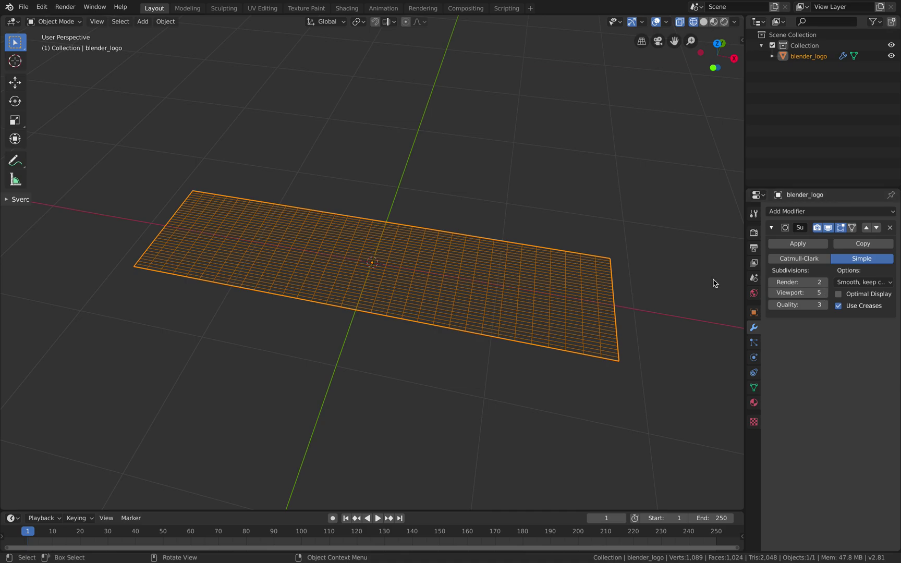
Step: Lower the modifier's viewport subdivisions to 3, then remove the Subdivision Surface modifier from the plane
{"action": "left_click", "coordinate": [771, 293]}
{"action": "middle_click_drag", "start_coordinate": [521, 274], "coordinate": [383, 291]}
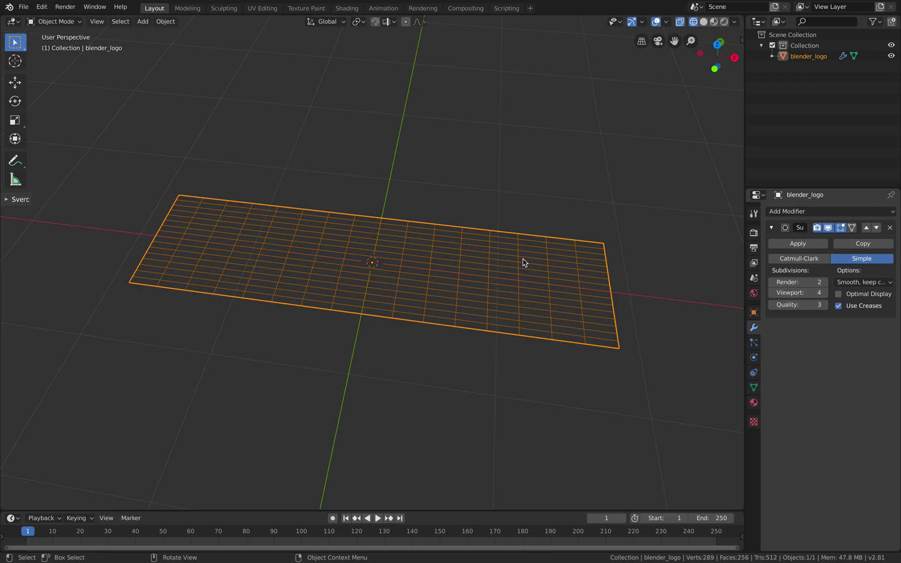
{"action": "left_click", "coordinate": [772, 293]}
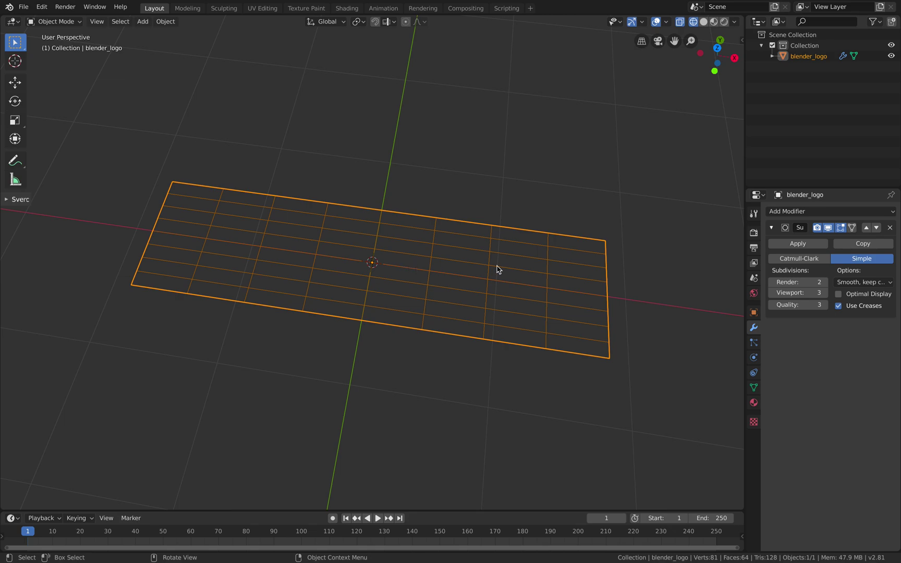
{"action": "left_click", "coordinate": [889, 228]}
Step: In Edit Mode, divide the logo plane along its length with 14 evenly spaced crosswise loop cuts
{"action": "middle_click_drag", "start_coordinate": [423, 237], "coordinate": [437, 248]}
{"action": "key", "text": "Tab"}
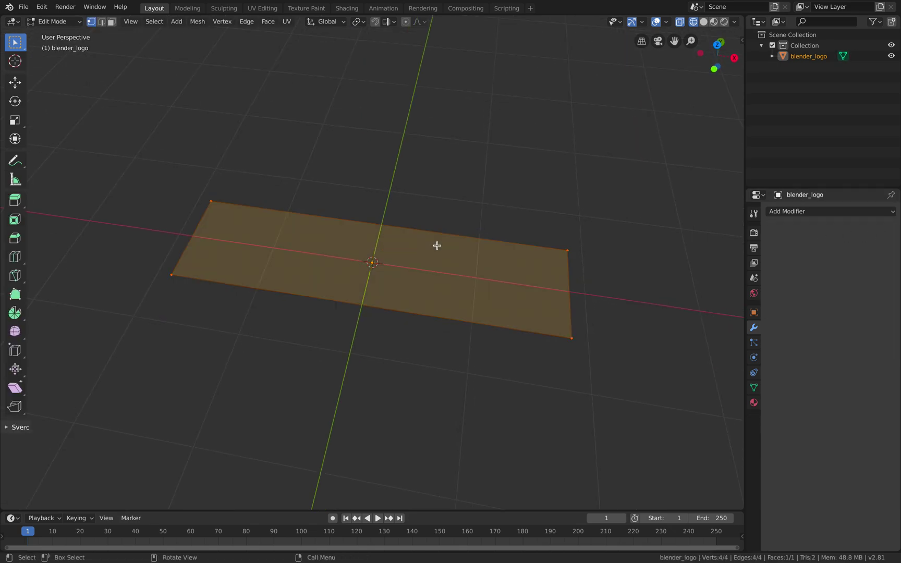
{"action": "left_click", "coordinate": [20, 258]}
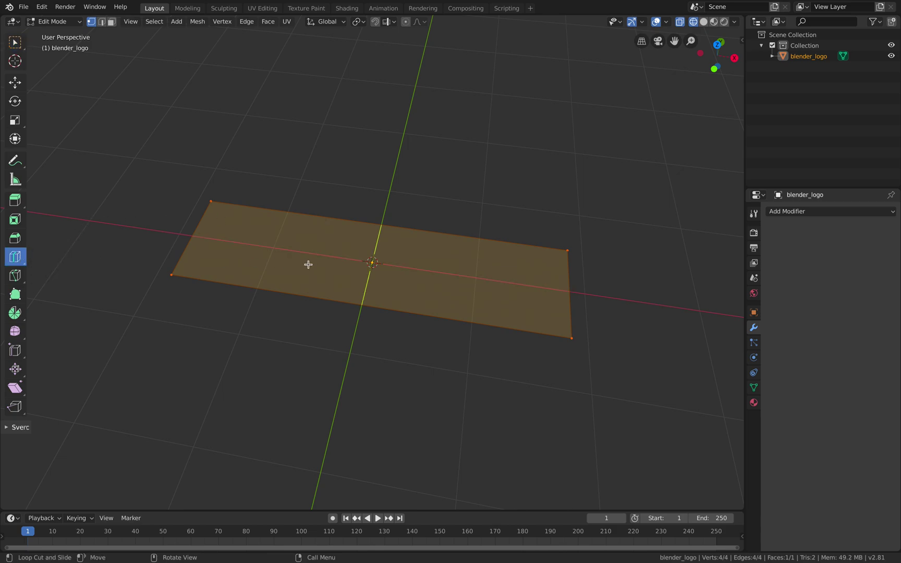
{"action": "left_click", "coordinate": [371, 243]}
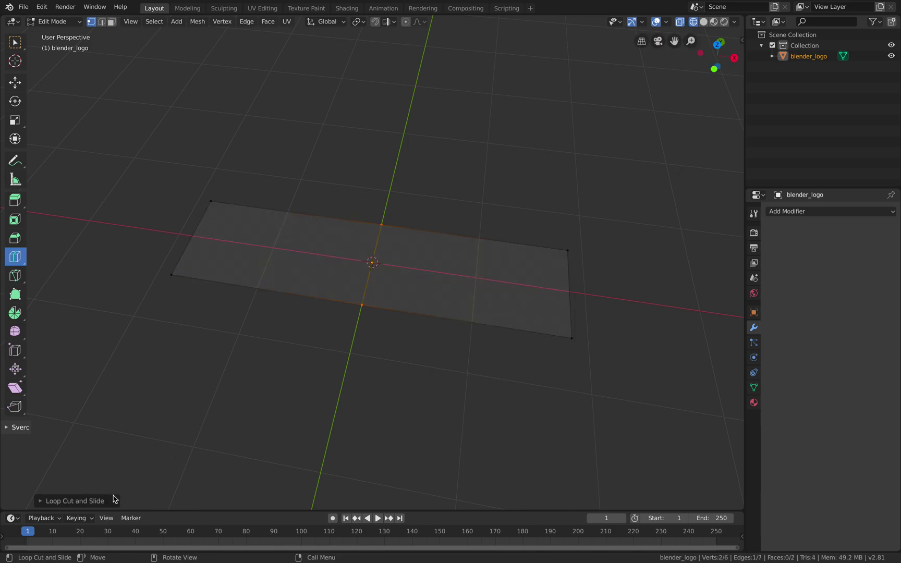
{"action": "left_click", "coordinate": [68, 500]}
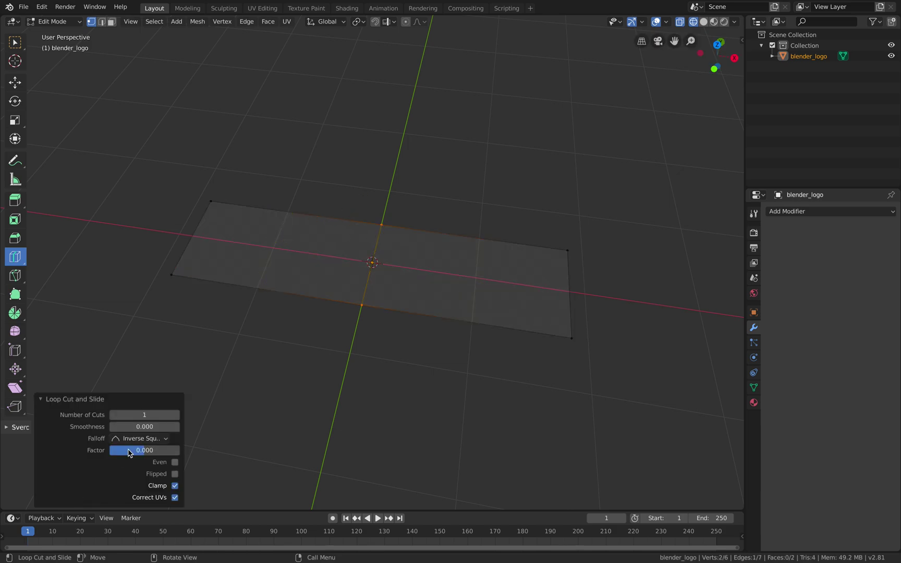
{"action": "left_click", "coordinate": [177, 415]}
{"action": "left_click", "coordinate": [177, 415]}
{"action": "left_click", "coordinate": [177, 415]}
{"action": "left_click", "coordinate": [177, 415]}
{"action": "left_click", "coordinate": [177, 415]}
{"action": "left_click", "coordinate": [178, 415]}
{"action": "left_click", "coordinate": [177, 415]}
{"action": "left_click", "coordinate": [177, 415]}
{"action": "left_click", "coordinate": [177, 415]}
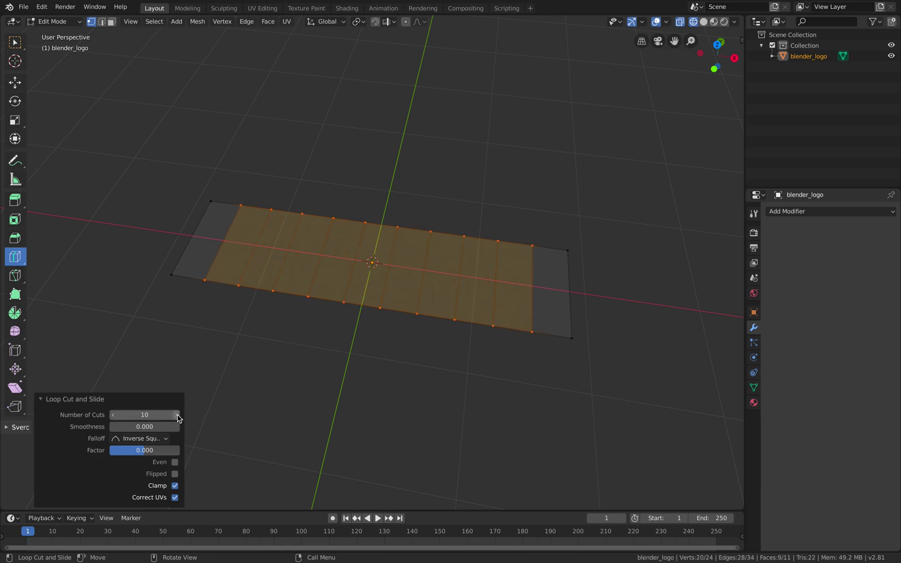
{"action": "left_click", "coordinate": [177, 415]}
{"action": "left_click", "coordinate": [177, 415]}
{"action": "left_click", "coordinate": [177, 415]}
{"action": "left_click", "coordinate": [177, 415]}
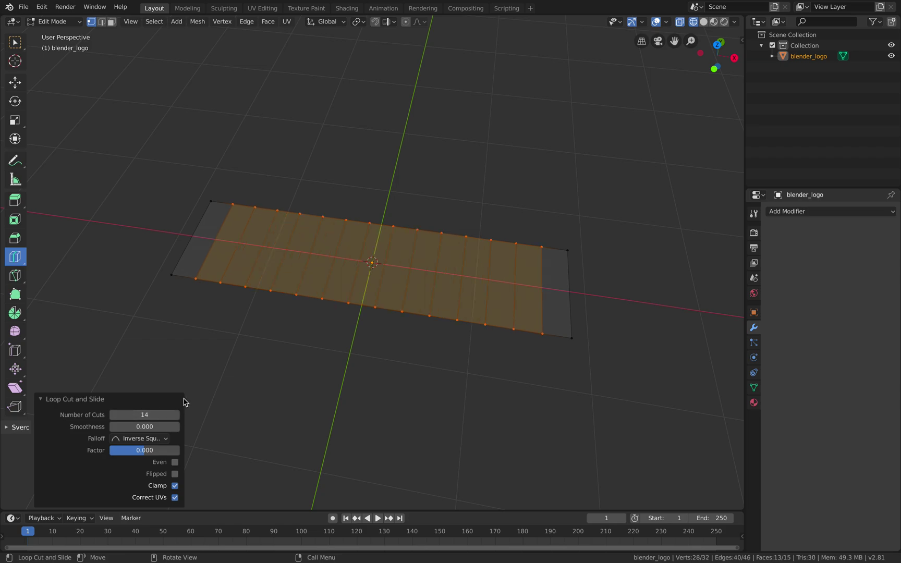
Step: Add 5 evenly spaced lengthwise loop cuts across the height of the logo plane
{"action": "left_click", "coordinate": [194, 237]}
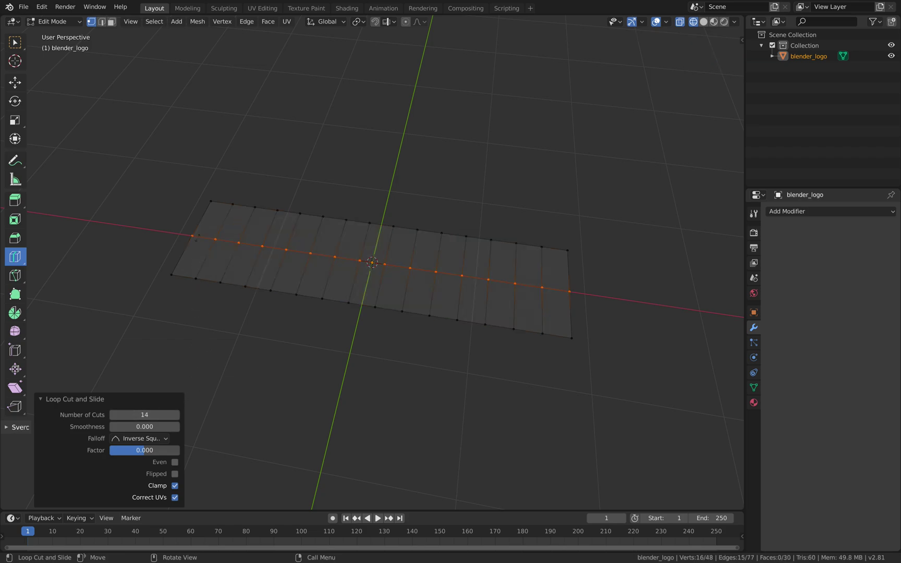
{"action": "left_click", "coordinate": [177, 415]}
{"action": "left_click", "coordinate": [177, 415]}
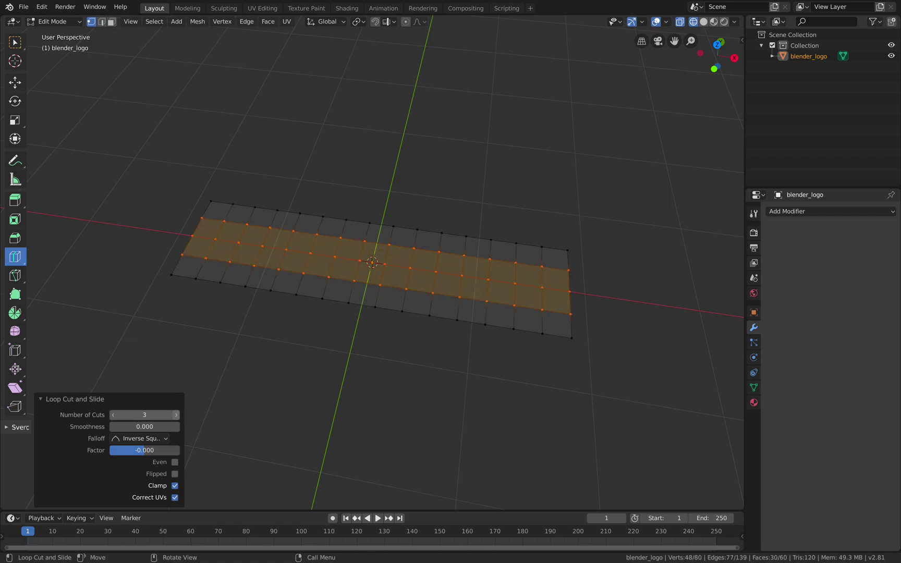
{"action": "left_click", "coordinate": [177, 415]}
{"action": "left_click", "coordinate": [178, 415]}
{"action": "middle_click_drag", "start_coordinate": [527, 319], "coordinate": [257, 375]}
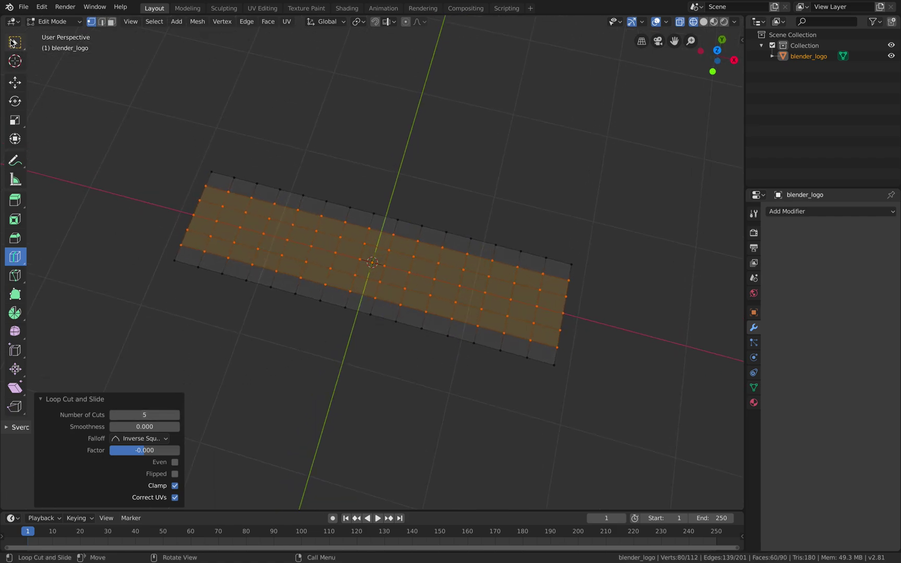
Step: Return to the selection tool in Object Mode and display the subdivided plane in Look Dev shading
{"action": "left_click", "coordinate": [14, 43]}
{"action": "key", "text": "a"}
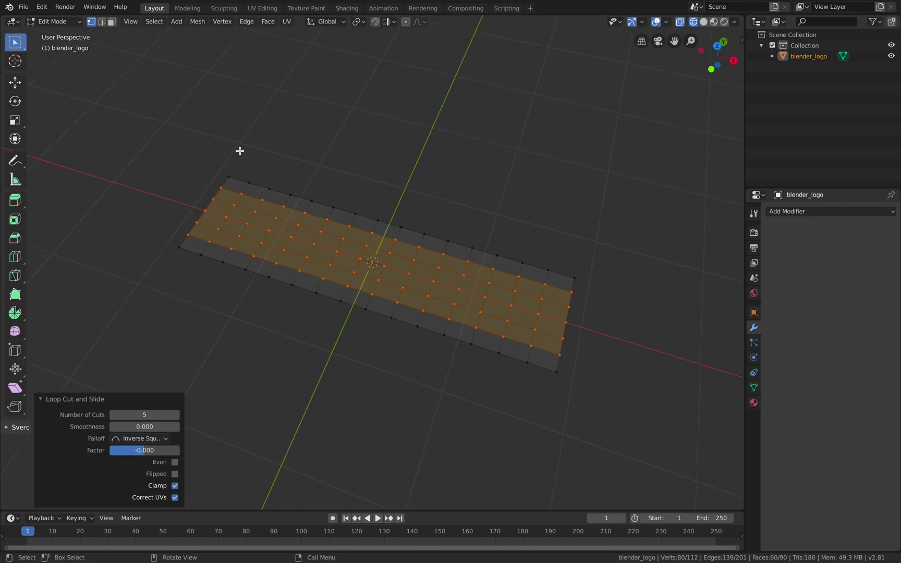
{"action": "key", "text": "Tab"}
{"action": "middle_click_drag", "start_coordinate": [322, 195], "coordinate": [101, 38]}
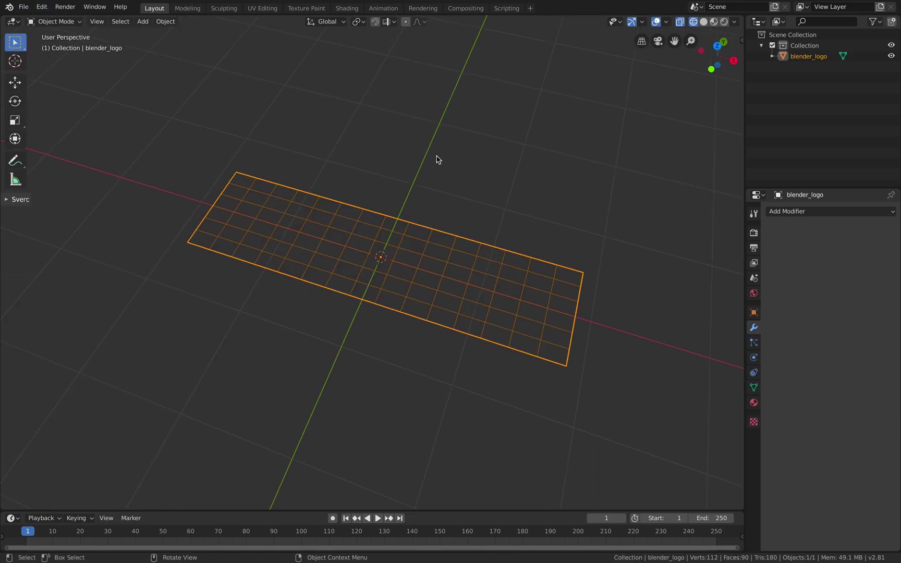
{"action": "left_click", "coordinate": [717, 22]}
{"action": "mouse_move", "coordinate": [529, 137]}
{"action": "middle_mouse_down"}
{"action": "mouse_move", "coordinate": [485, 177]}
{"action": "mouse_move", "coordinate": [378, 161]}
{"action": "middle_mouse_up"}
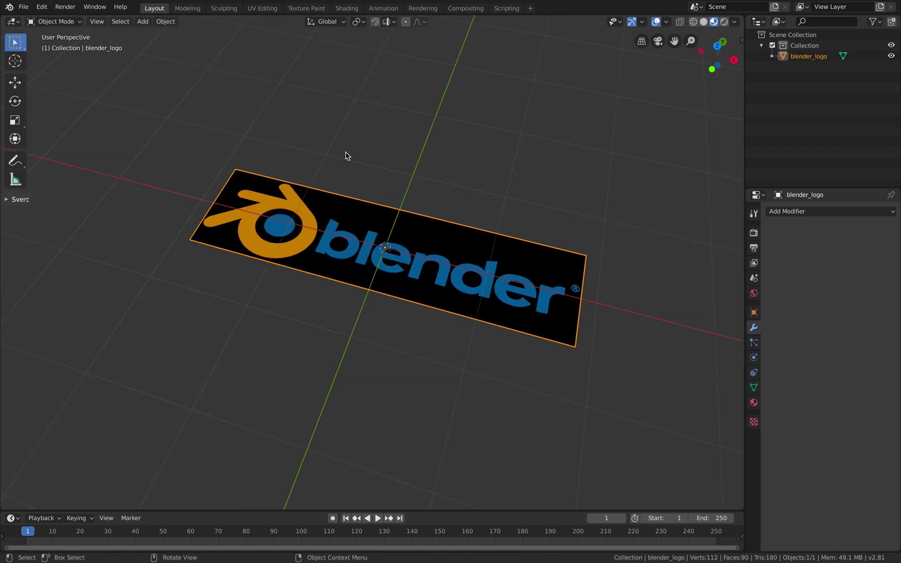
Step: Save the file to the Desktop under the incremented name banner_procedural_flag_002.blend
{"action": "left_click", "coordinate": [24, 7]}
{"action": "left_click", "coordinate": [24, 7]}
{"action": "left_click", "coordinate": [24, 6]}
{"action": "left_click", "coordinate": [48, 89]}
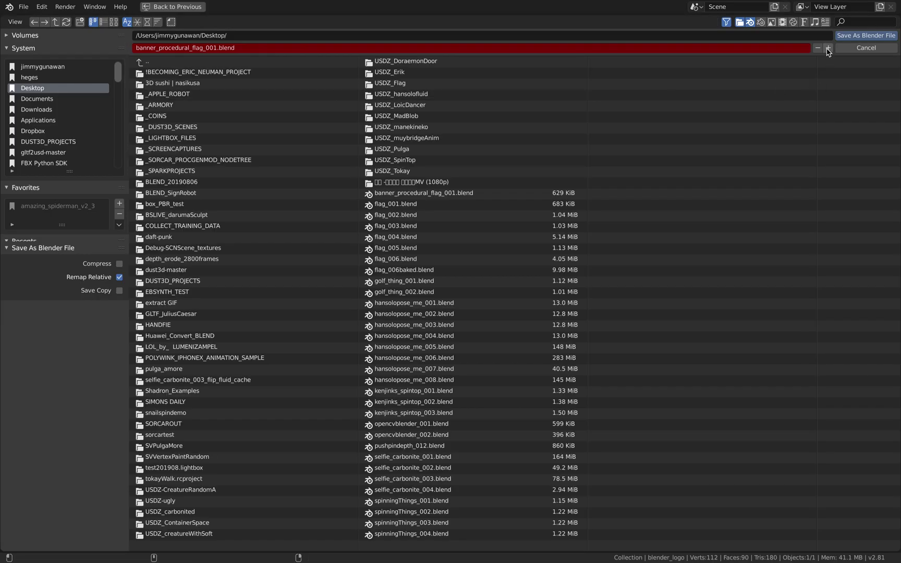
{"action": "left_click", "coordinate": [843, 37]}
{"action": "mouse_move", "coordinate": [516, 191]}
{"action": "middle_mouse_down"}
{"action": "mouse_move", "coordinate": [497, 227]}
{"action": "mouse_move", "coordinate": [513, 199]}
{"action": "middle_mouse_up"}
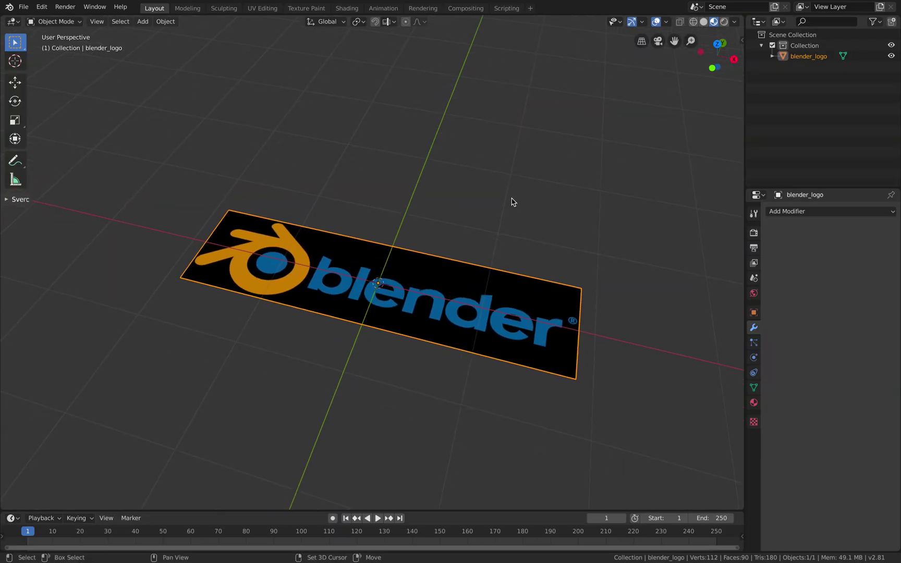
{"action": "left_click", "coordinate": [513, 199]}
{"action": "key", "text": "ctrl+s"}
Step: Split the 3D viewport into two stacked areas, make the upper one a Sverchok Nodes editor and create a new node tree
{"action": "scroll", "coordinate": [457, 293], "scroll_direction": "down", "scroll_amount": 1}
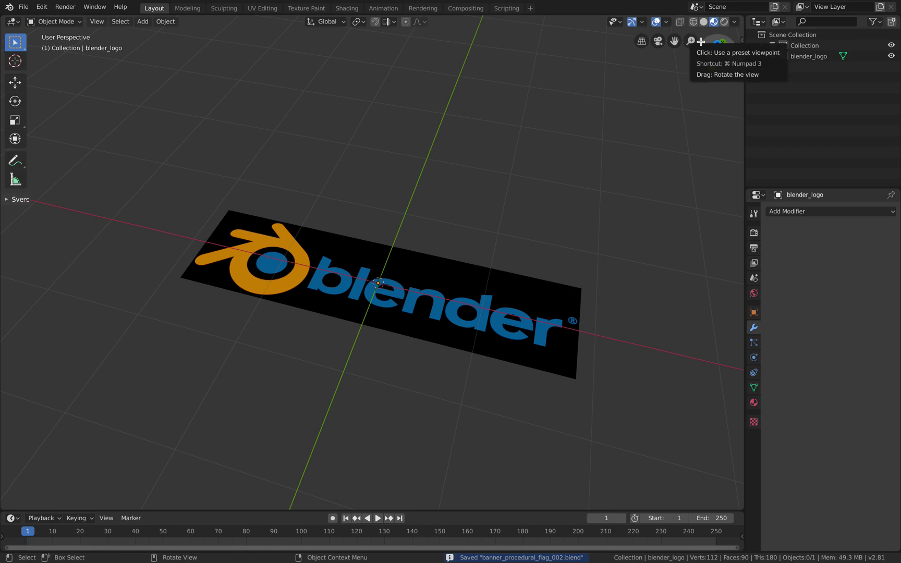
{"action": "left_click_drag", "start_coordinate": [742, 19], "coordinate": [157, 216]}
{"action": "left_click", "coordinate": [17, 24]}
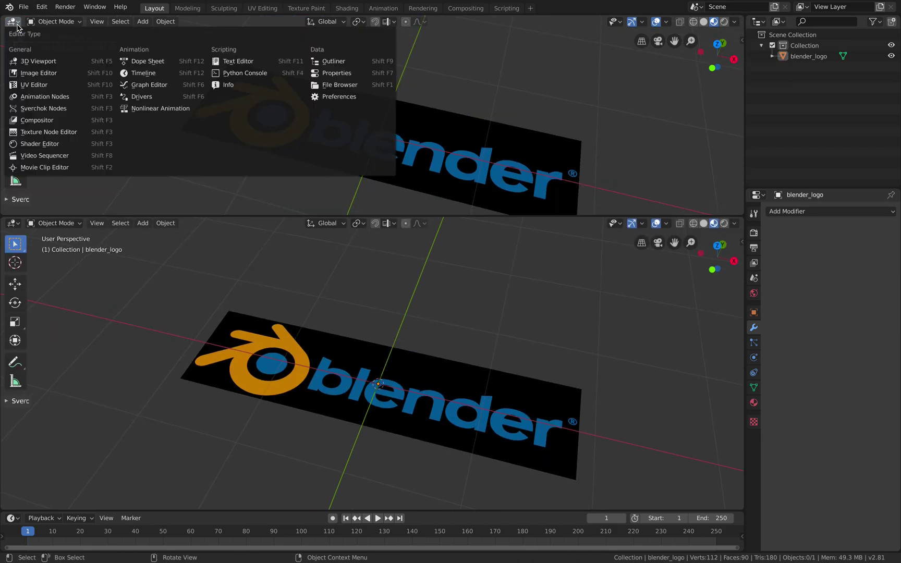
{"action": "left_click", "coordinate": [85, 111]}
{"action": "left_click", "coordinate": [342, 22]}
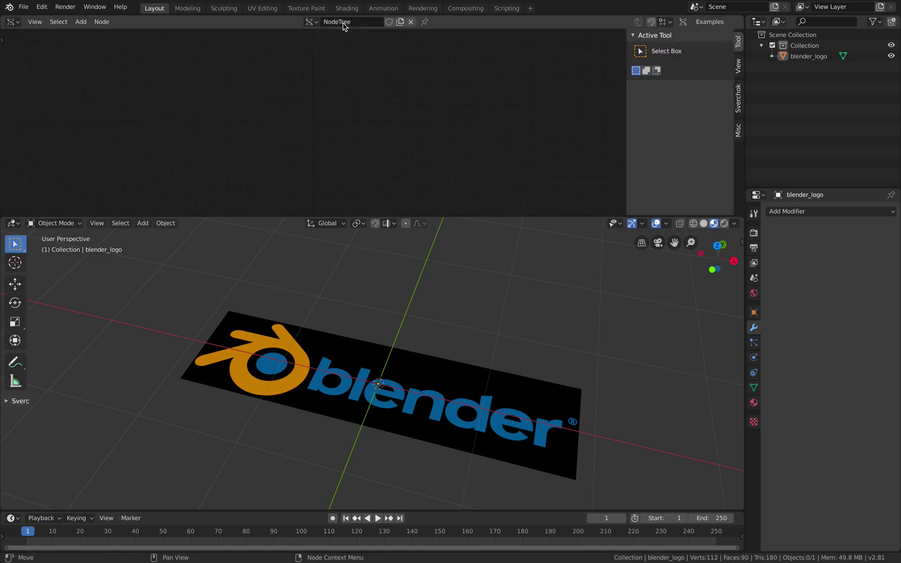
Step: Select the logo plane in the 3D viewport and save the file
{"action": "scroll", "coordinate": [354, 302], "scroll_direction": "up", "scroll_amount": 3}
{"action": "left_click", "coordinate": [330, 345]}
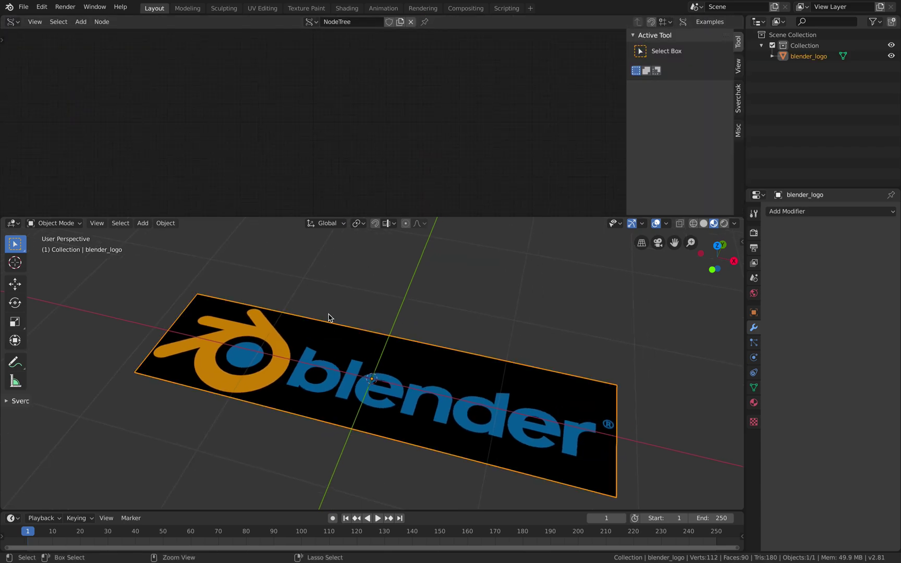
{"action": "key", "text": "ctrl+s"}
Step: Add an Objects in node to the Sverchok tree and load the selected blender_logo plane into it
{"action": "double_click", "coordinate": [186, 102]}
{"action": "type", "text": "ojbe"}
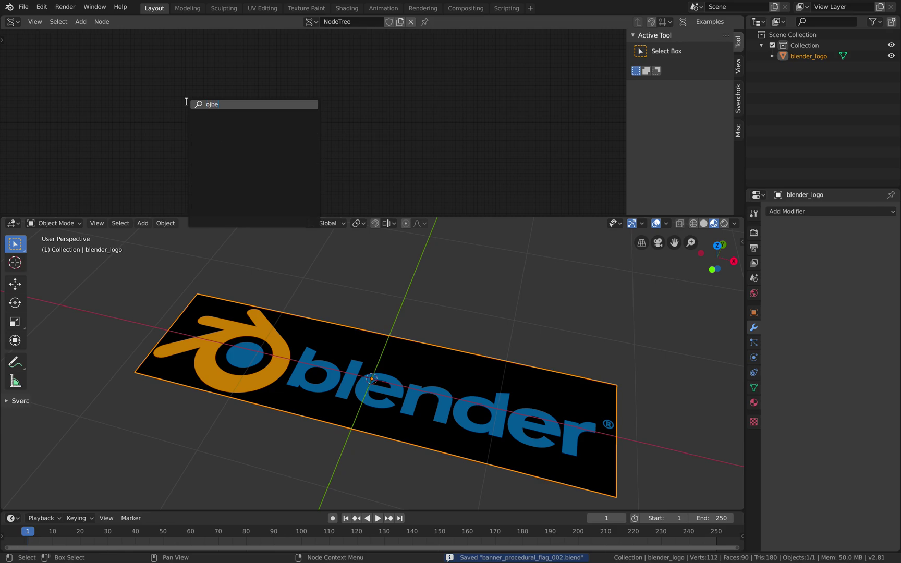
{"action": "type", "text": "objbec"}
{"action": "key", "text": "BackSpace"}
{"action": "key", "text": "BackSpace"}
{"action": "type", "text": "jects i"}
{"action": "key", "text": "Return"}
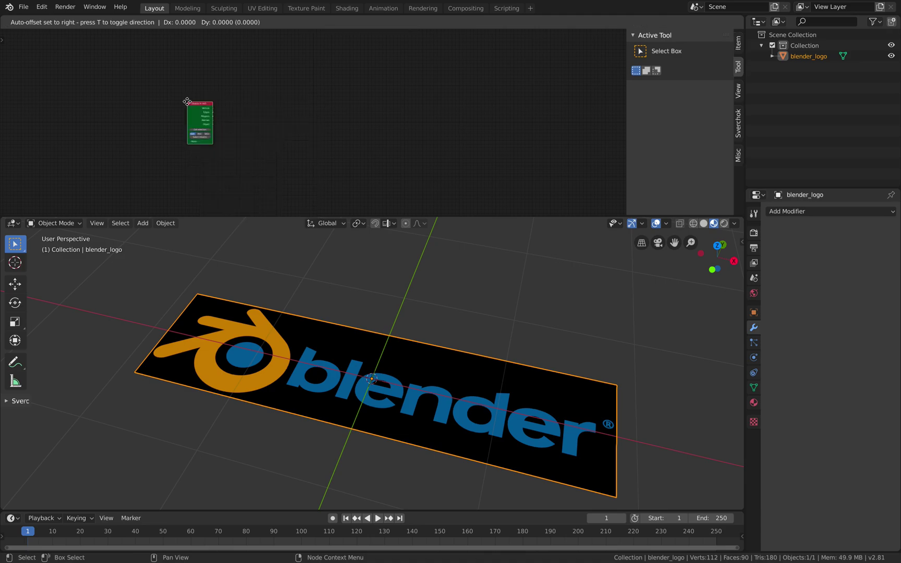
{"action": "left_click", "coordinate": [121, 136]}
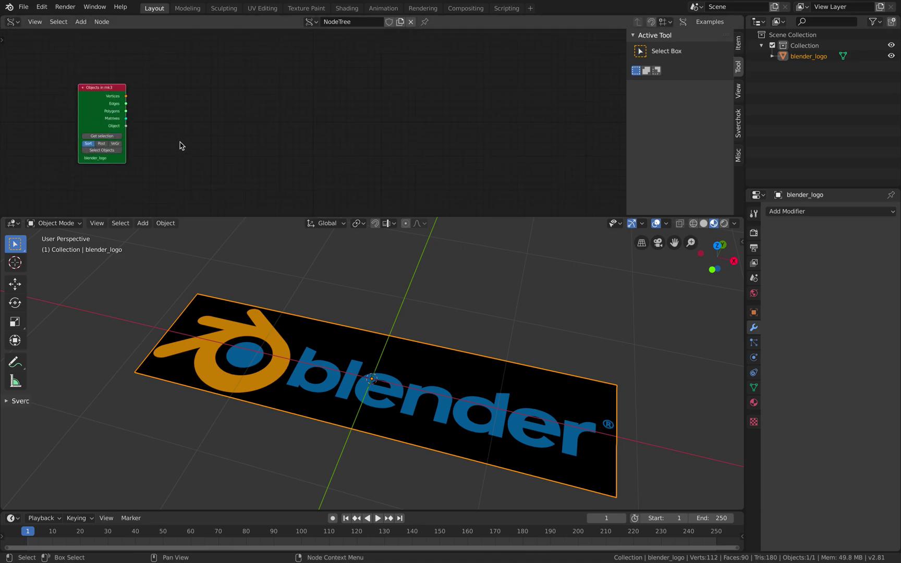
Step: Add a Viewer BMesh node beside the Objects in node
{"action": "key", "text": "shift+a"}
{"action": "left_click", "coordinate": [273, 83]}
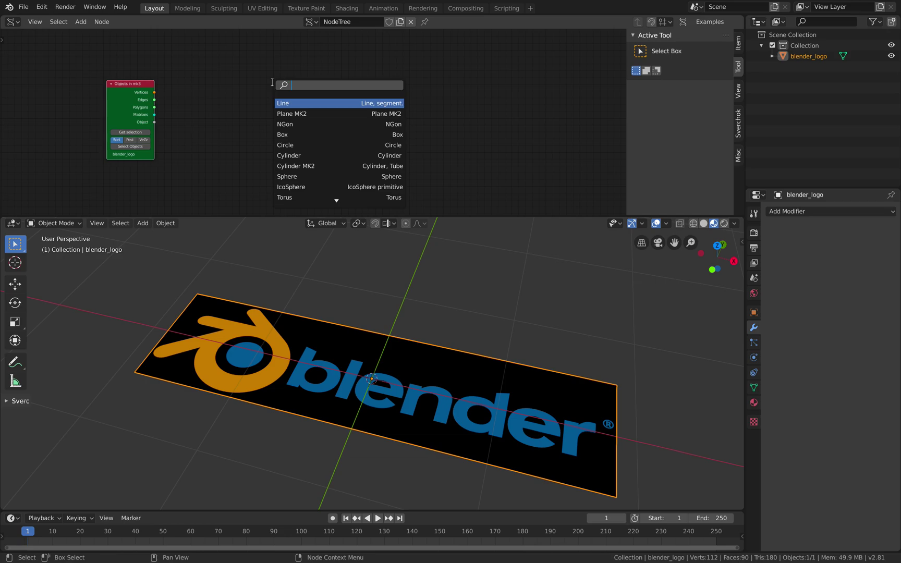
{"action": "type", "text": "viewer"}
{"action": "key", "text": "Return"}
{"action": "left_click", "coordinate": [301, 99]}
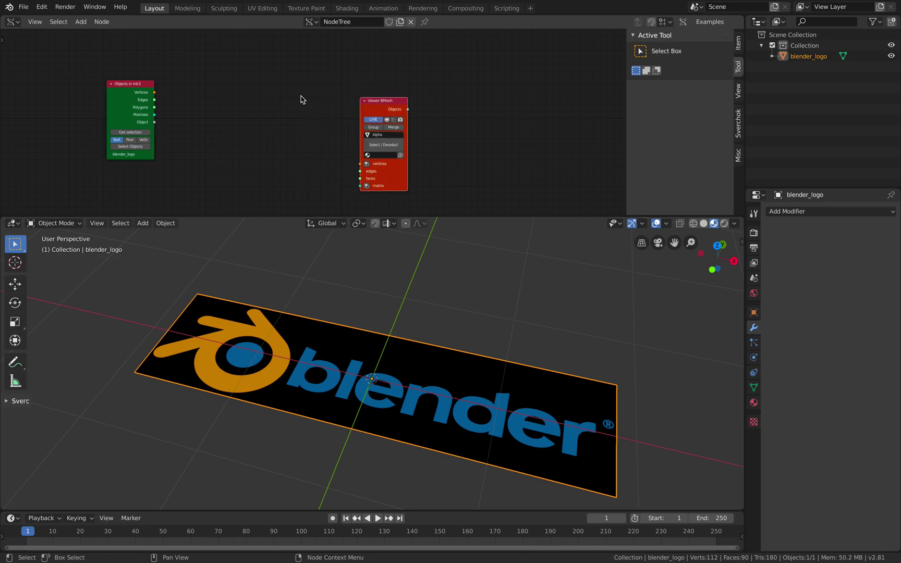
Step: Add an IcoSphere node with 1 subdivision between the Objects in and Viewer BMesh nodes, spacing the viewer clear of it
{"action": "key", "text": "shift+a"}
{"action": "left_click", "coordinate": [275, 78]}
{"action": "type", "text": "ico"}
{"action": "key", "text": "Return"}
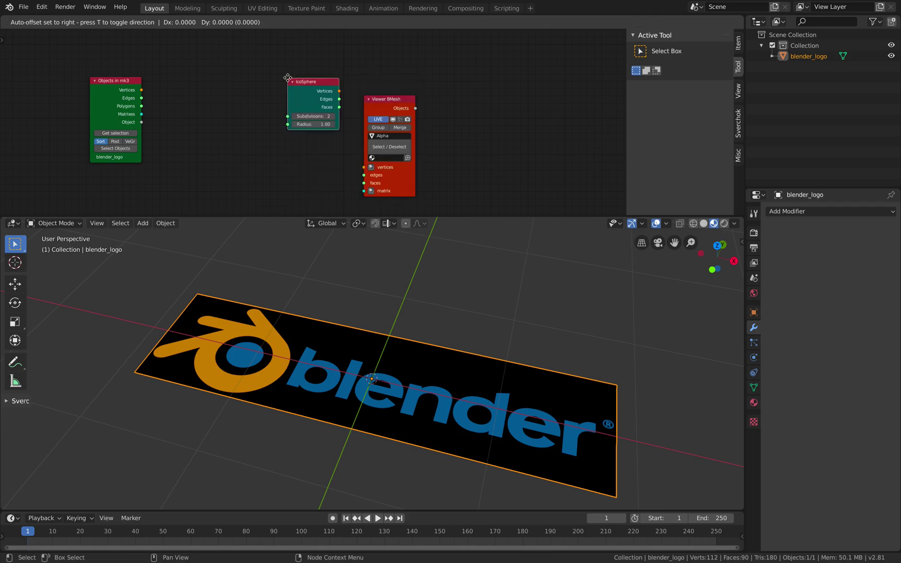
{"action": "left_click", "coordinate": [249, 91]}
{"action": "left_click", "coordinate": [253, 125]}
{"action": "middle_click_drag", "start_coordinate": [320, 127], "coordinate": [338, 101]}
{"action": "scroll", "coordinate": [339, 101], "scroll_direction": "up", "scroll_amount": 1}
{"action": "left_click_drag", "start_coordinate": [402, 72], "coordinate": [422, 57]}
Step: Link the IcoSphere's Vertices and Faces to the viewer's matching inputs, and the Objects in Vertices to its matrix input
{"action": "left_click_drag", "start_coordinate": [312, 70], "coordinate": [409, 131]}
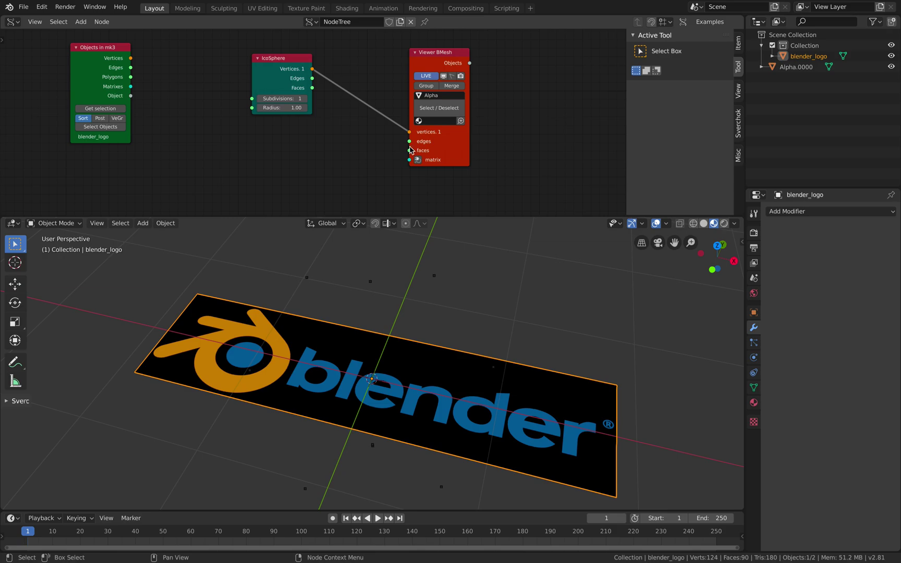
{"action": "left_click_drag", "start_coordinate": [312, 87], "coordinate": [409, 150]}
{"action": "left_click_drag", "start_coordinate": [132, 62], "coordinate": [410, 159]}
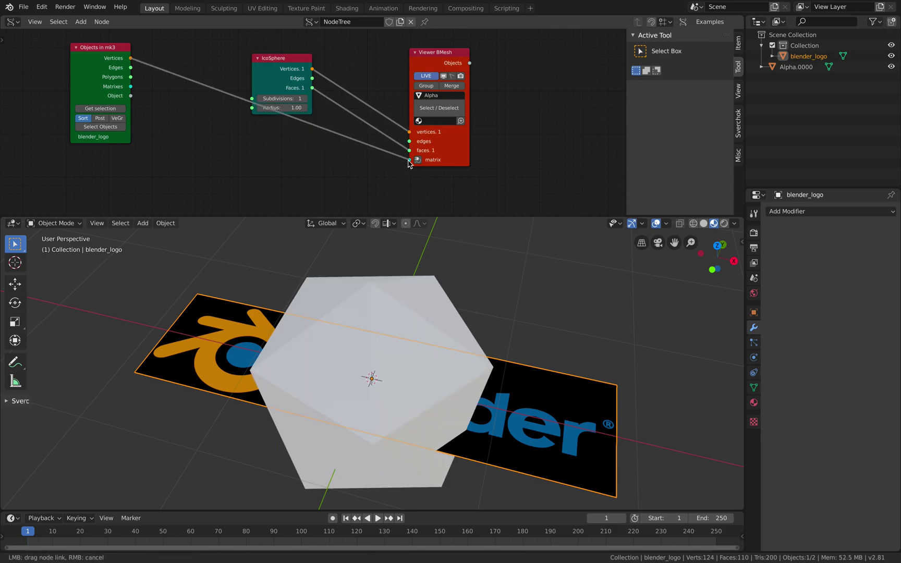
Step: Set the IcoSphere radius to 0.08
{"action": "left_click_drag", "start_coordinate": [287, 108], "coordinate": [243, 108]}
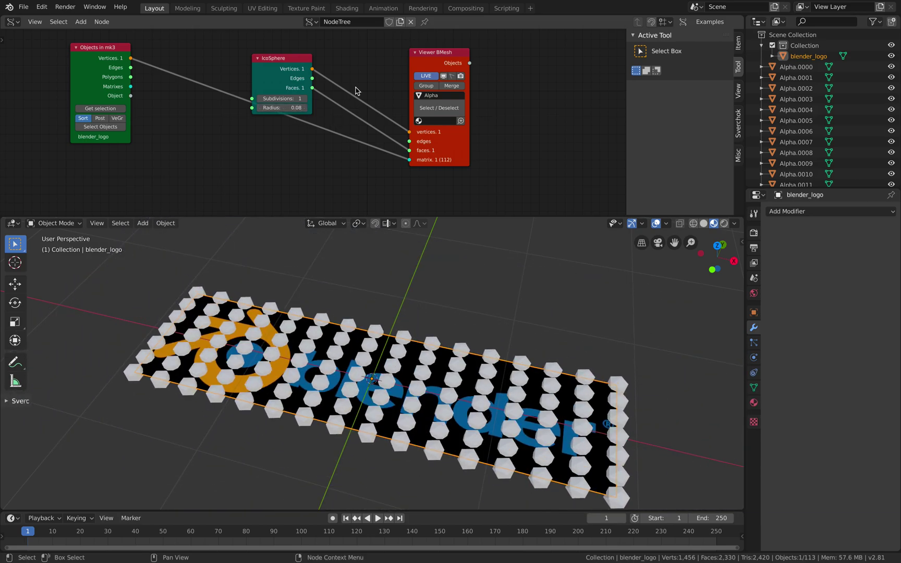
{"action": "scroll", "coordinate": [454, 168], "scroll_direction": "up", "scroll_amount": 1}
{"action": "scroll", "coordinate": [573, 159], "scroll_direction": "up", "scroll_amount": 1}
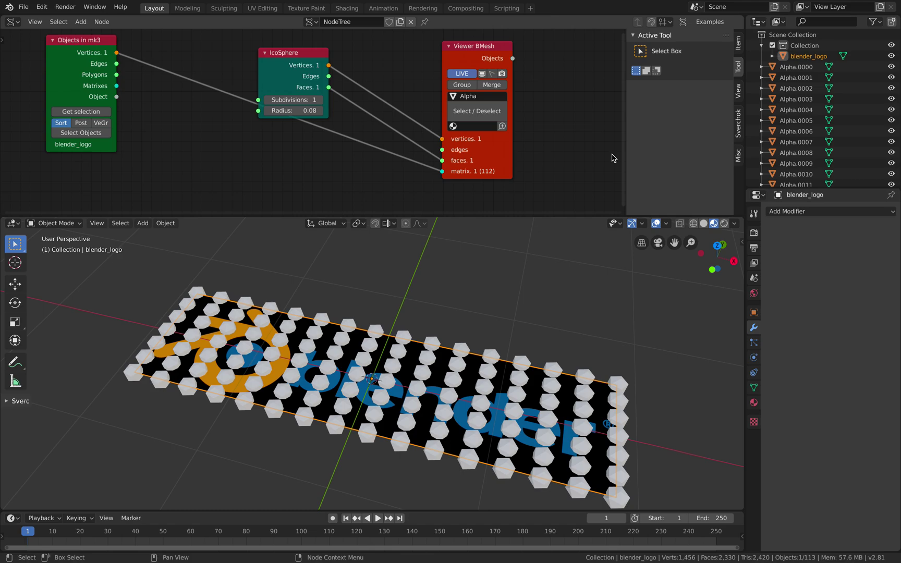
Step: Merge the Viewer BMesh output into a single mesh object and save the file
{"action": "left_click", "coordinate": [494, 88]}
{"action": "middle_click_drag", "start_coordinate": [573, 292], "coordinate": [442, 334]}
{"action": "key", "text": "ctrl+s"}
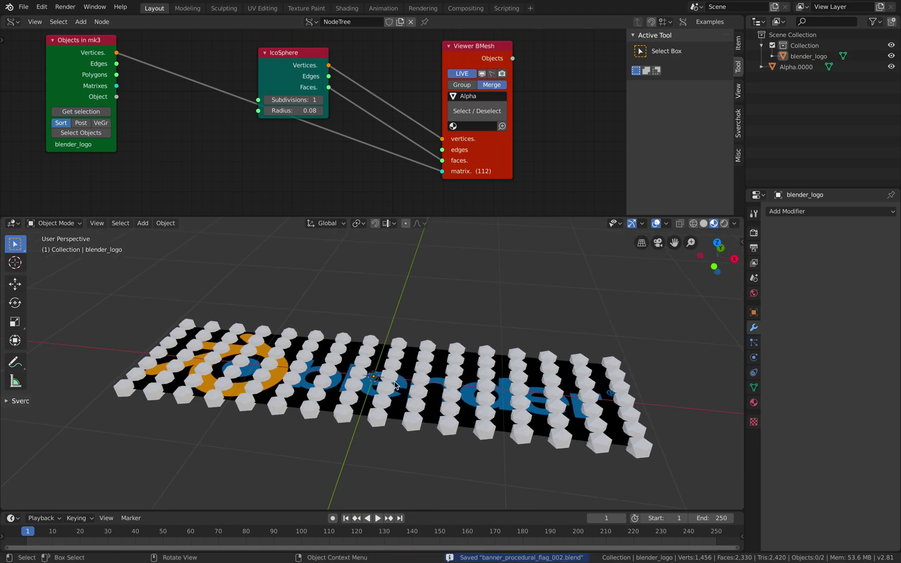
Step: Replace the IcoSphere node with a Line node placed between the Objects in and Viewer BMesh nodes
{"action": "scroll", "coordinate": [242, 126], "scroll_direction": "down", "scroll_amount": 2}
{"action": "left_click_drag", "start_coordinate": [295, 102], "coordinate": [274, 75]}
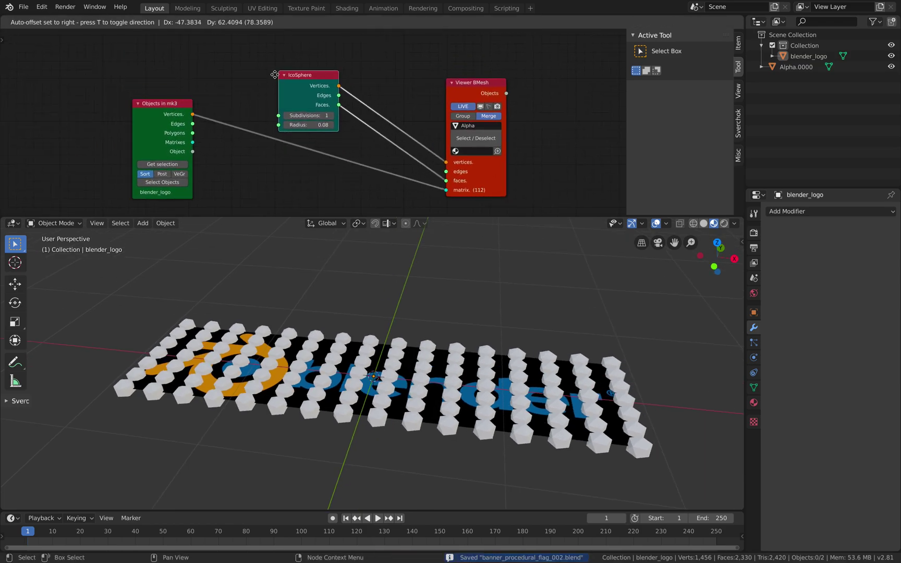
{"action": "key", "text": "x"}
{"action": "key", "text": "alt+space"}
{"action": "type", "text": "ed"}
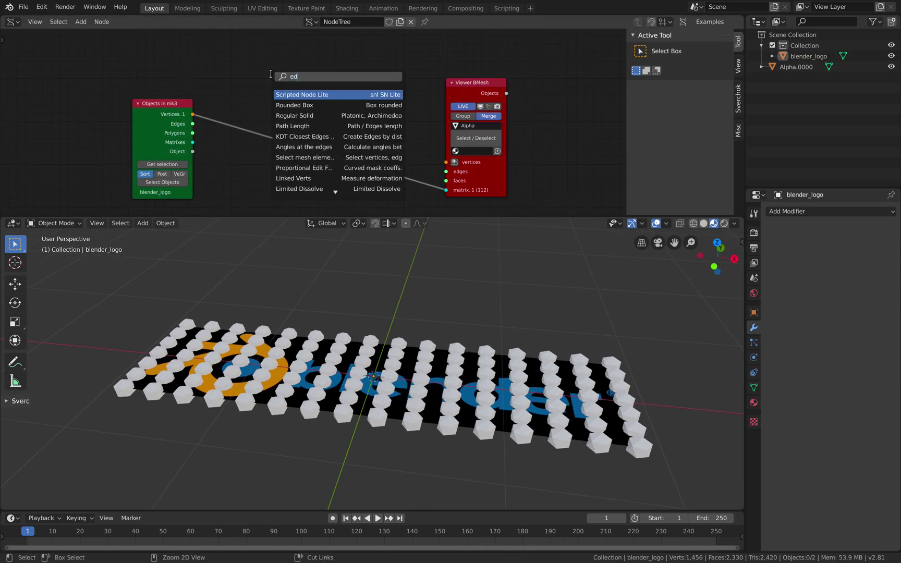
{"action": "key", "text": "BackSpace"}
{"action": "key", "text": "BackSpace"}
{"action": "type", "text": "line"}
{"action": "key", "text": "Return"}
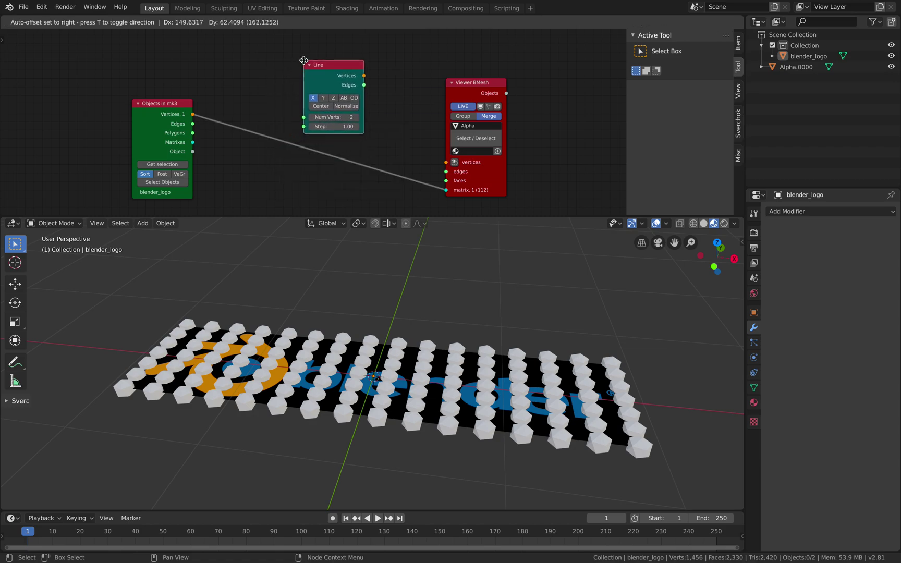
{"action": "left_click", "coordinate": [303, 61]}
Step: Link the Line node's Vertices and Edges to the Viewer BMesh's matching inputs
{"action": "scroll", "coordinate": [355, 106], "scroll_direction": "up", "scroll_amount": 1}
{"action": "mouse_move", "coordinate": [367, 72]}
{"action": "left_mouse_down"}
{"action": "mouse_move", "coordinate": [458, 166]}
{"action": "mouse_move", "coordinate": [368, 82]}
{"action": "left_mouse_up"}
{"action": "mouse_move", "coordinate": [412, 346]}
{"action": "middle_mouse_down"}
{"action": "mouse_move", "coordinate": [413, 321]}
{"action": "mouse_move", "coordinate": [415, 339]}
{"action": "middle_mouse_up"}
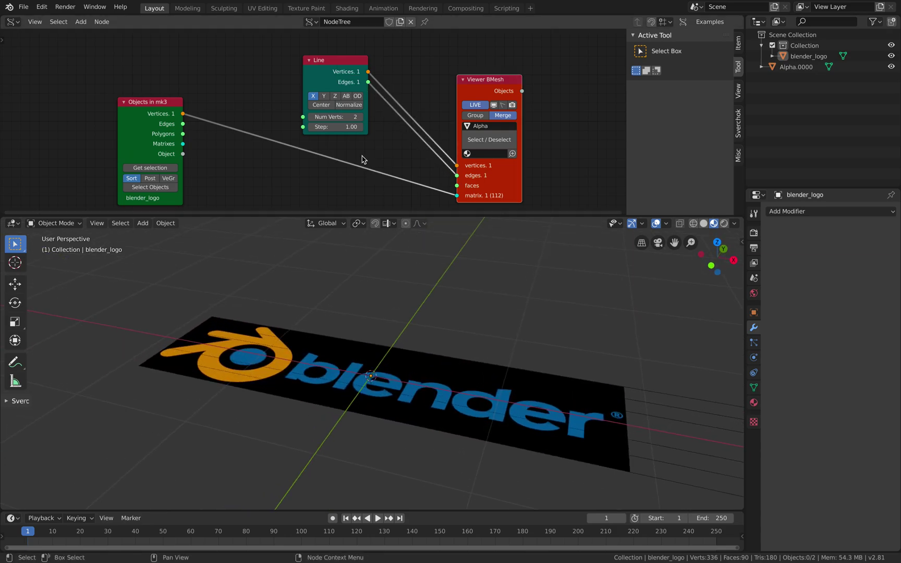
Step: Set the Line node's direction to Z with a step of 0.18 and select the generated Alpha mesh
{"action": "left_click", "coordinate": [336, 96]}
{"action": "middle_click_drag", "start_coordinate": [406, 297], "coordinate": [406, 263]}
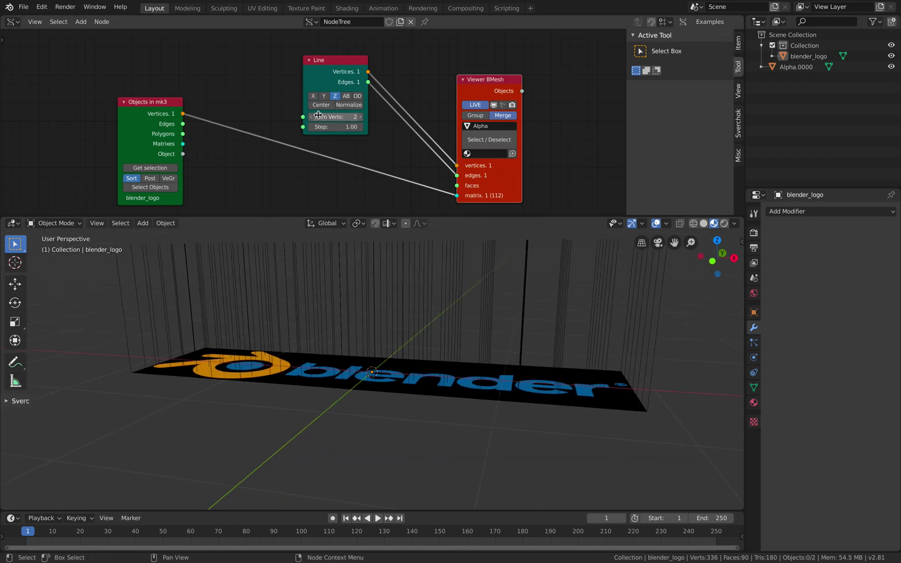
{"action": "left_click_drag", "start_coordinate": [344, 127], "coordinate": [323, 126]}
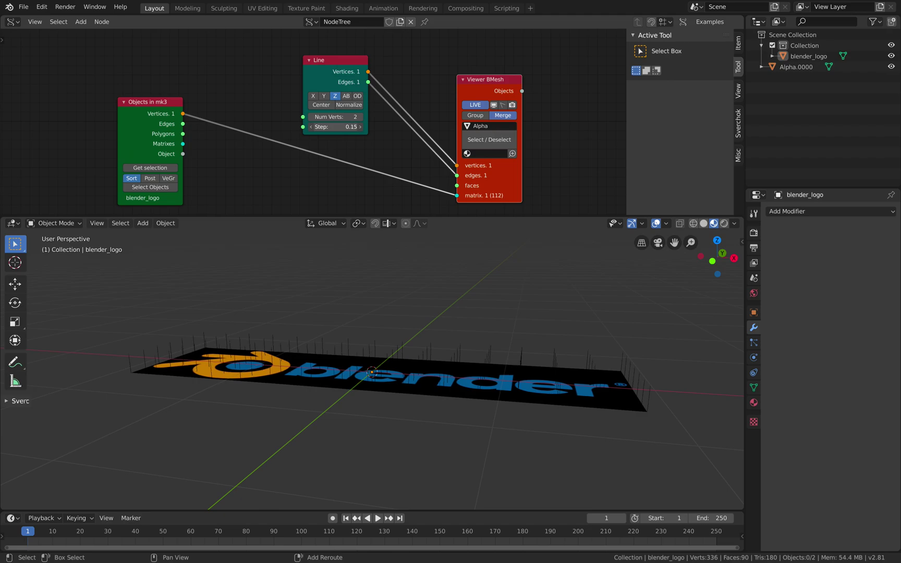
{"action": "middle_click_drag", "start_coordinate": [459, 380], "coordinate": [471, 345]}
{"action": "left_click", "coordinate": [459, 323]}
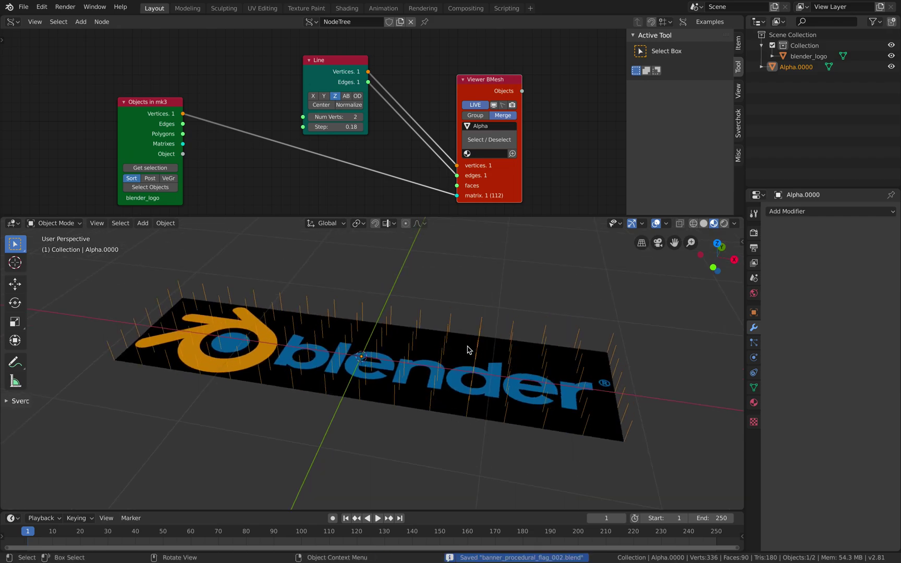
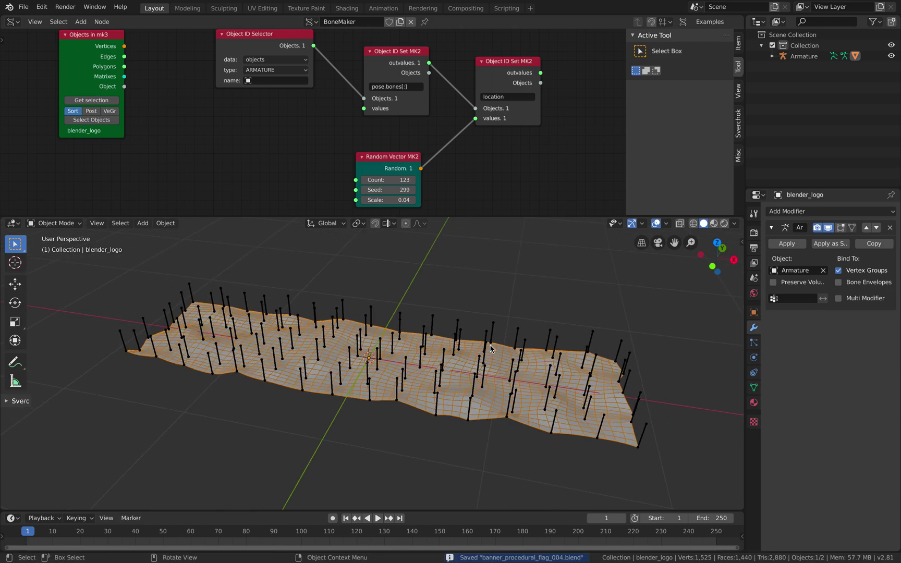
Step: Set the Random Vector seed to 367, shift the node slightly, and save the file
{"action": "left_click_drag", "start_coordinate": [395, 191], "coordinate": [430, 190]}
{"action": "left_click_drag", "start_coordinate": [389, 162], "coordinate": [387, 157]}
{"action": "middle_click_drag", "start_coordinate": [453, 153], "coordinate": [420, 156]}
{"action": "key", "text": "ctrl+s"}
Step: Save the file as a new incremental version, banner_procedural_flag_005.blend
{"action": "left_click", "coordinate": [23, 7]}
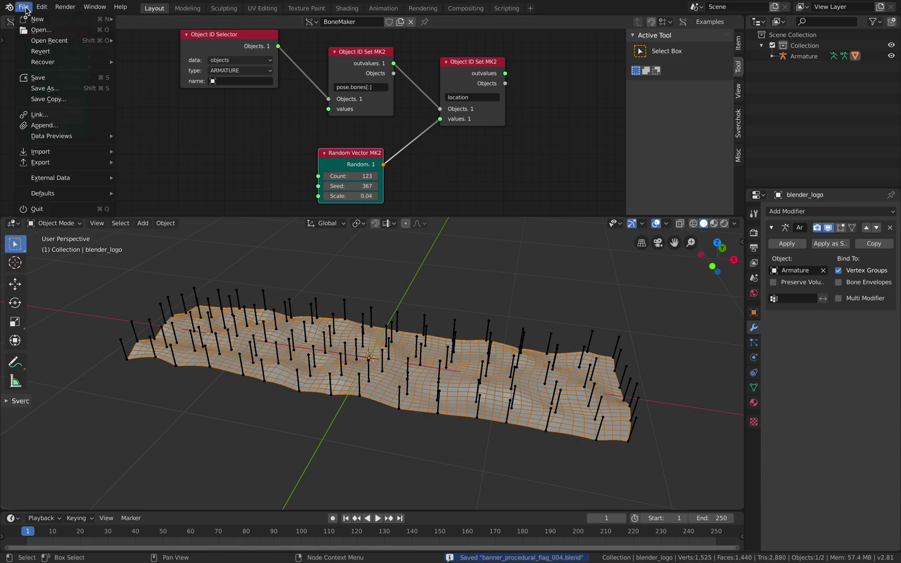
{"action": "left_click", "coordinate": [34, 88]}
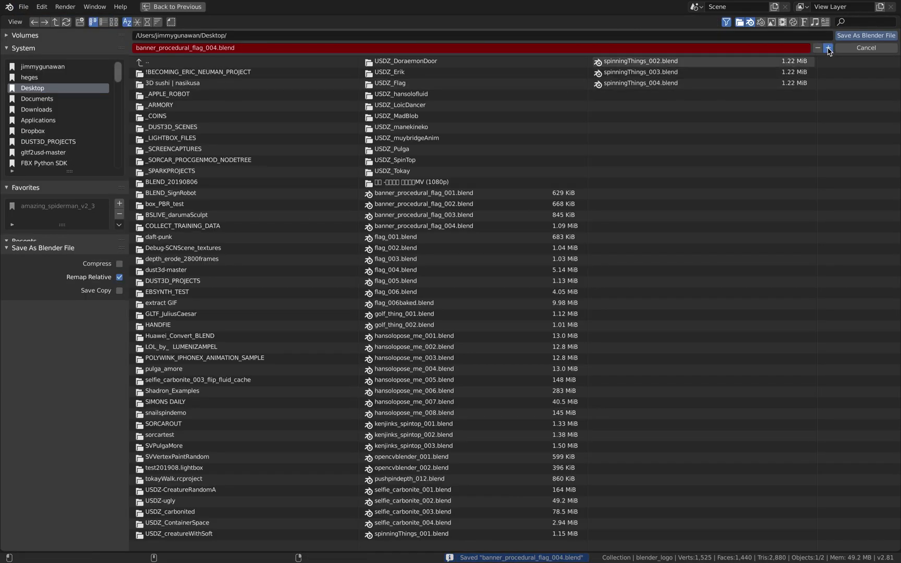
{"action": "left_click", "coordinate": [843, 36]}
Step: Reposition the Random Vector node beneath the pose.bones node, set its seed to 377, and save the file
{"action": "left_click_drag", "start_coordinate": [377, 146], "coordinate": [385, 137]}
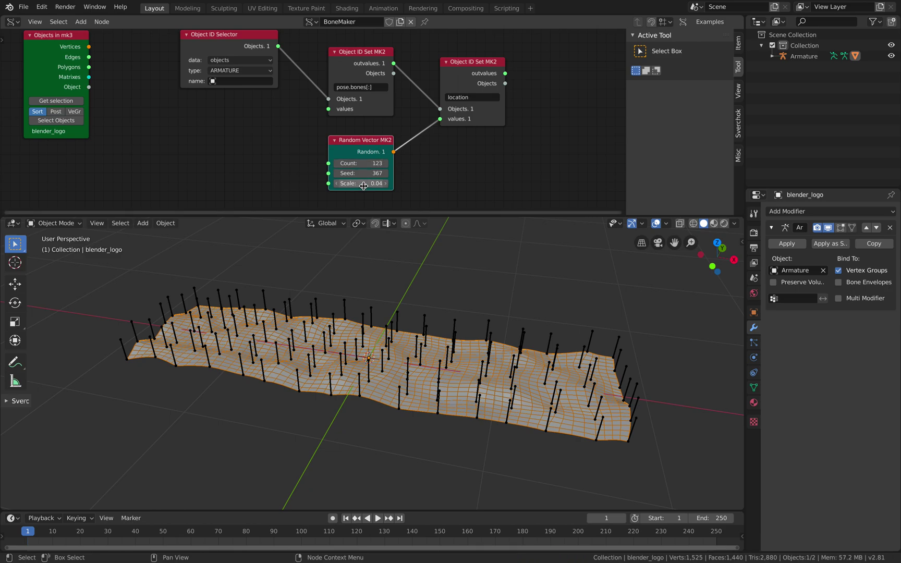
{"action": "left_click_drag", "start_coordinate": [364, 173], "coordinate": [378, 172]}
{"action": "left_click_drag", "start_coordinate": [361, 145], "coordinate": [373, 144]}
{"action": "key", "text": "ctrl+s"}
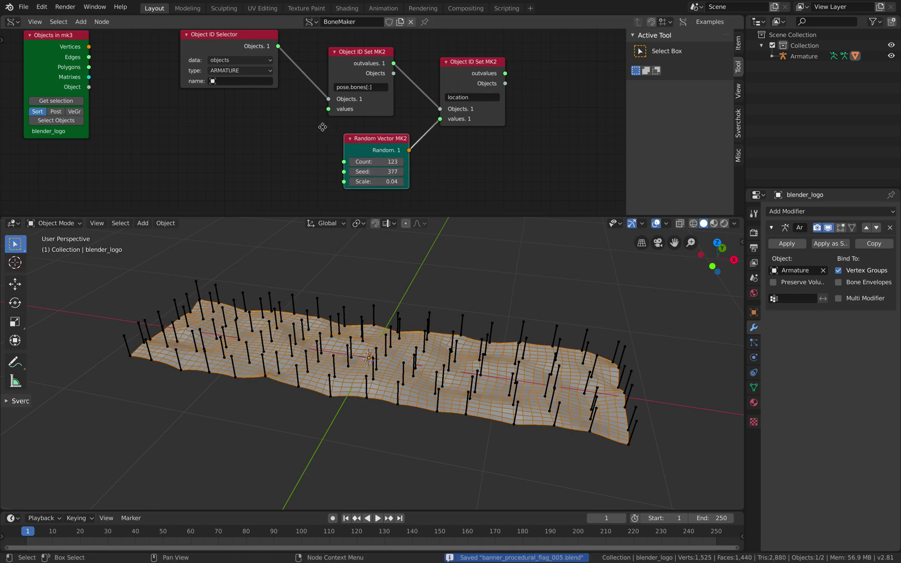
Step: Add a List Length node beside the location node and link the pose.bones node's outvalues to its Data input
{"action": "scroll", "coordinate": [469, 123], "scroll_direction": "right", "scroll_amount": 4, "text": "ctrl"}
{"action": "key", "text": "shift+a"}
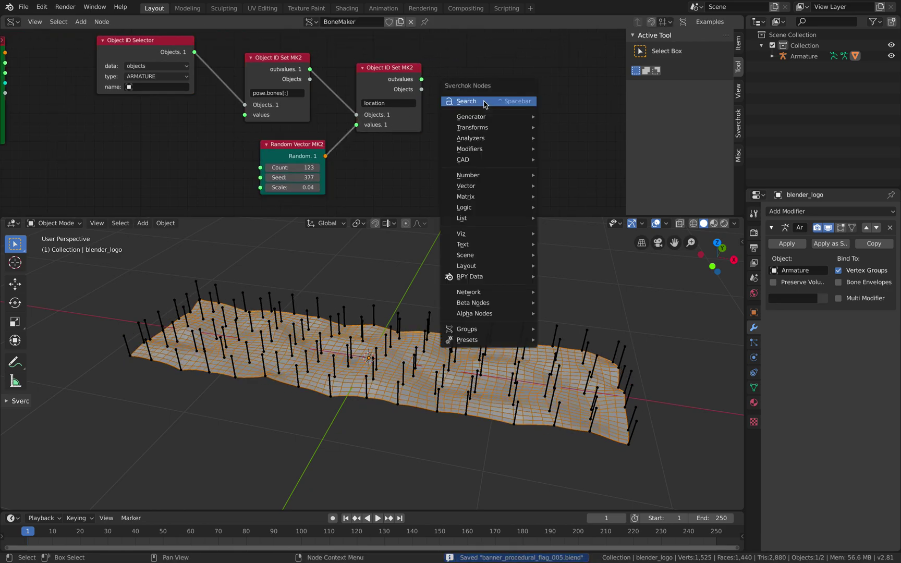
{"action": "left_click", "coordinate": [484, 102]}
{"action": "type", "text": "list len"}
{"action": "key", "text": "Return"}
{"action": "left_click", "coordinate": [458, 71]}
{"action": "left_click_drag", "start_coordinate": [310, 69], "coordinate": [457, 113]}
Step: Add a Stethoscope MK2 node and link the List Length output to it to read the bone count
{"action": "middle_click_drag", "start_coordinate": [550, 98], "coordinate": [488, 98]}
{"action": "key", "text": "alt+space"}
{"action": "type", "text": "ste"}
{"action": "key", "text": "Down"}
{"action": "key", "text": "Return"}
{"action": "left_click", "coordinate": [504, 68]}
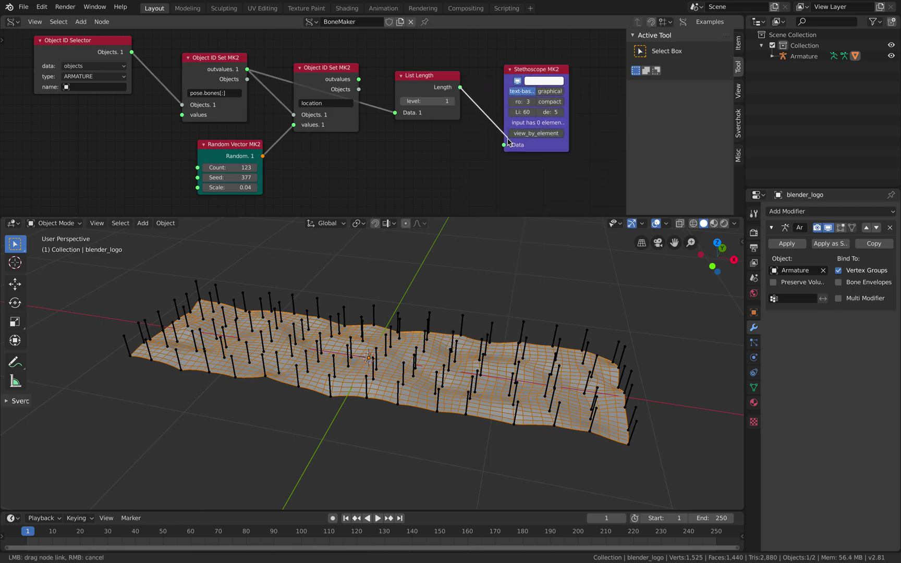
{"action": "scroll", "coordinate": [500, 83], "scroll_direction": "up", "scroll_amount": 2}
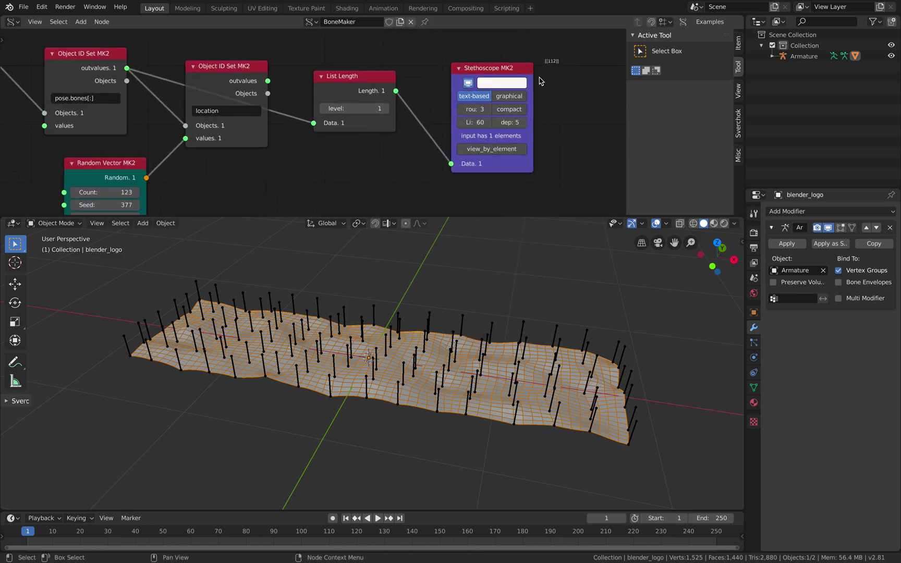
Step: Set the Random Vector count to 112, delete the Stethoscope and List Length nodes, and save the file
{"action": "middle_click_drag", "start_coordinate": [122, 189], "coordinate": [197, 150]}
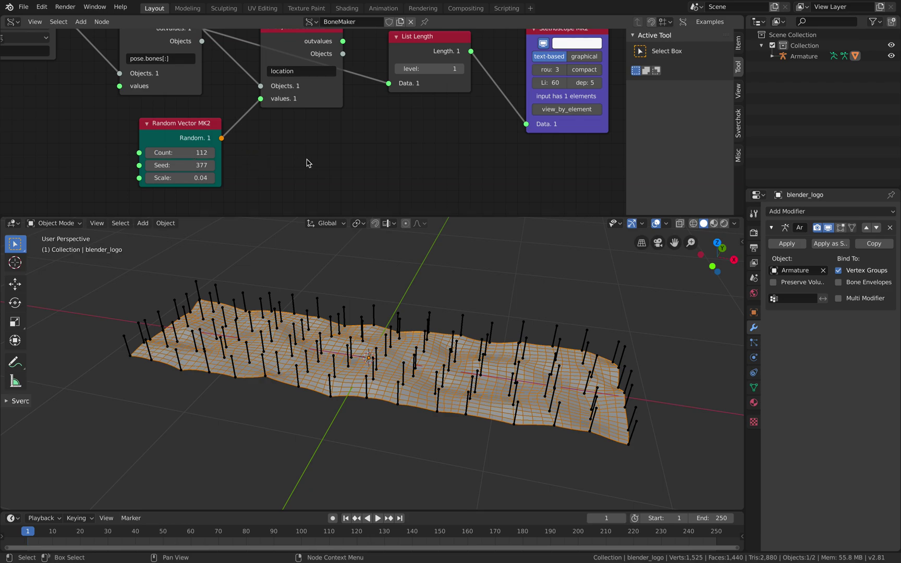
{"action": "scroll", "coordinate": [456, 113], "scroll_direction": "down", "scroll_amount": 1}
{"action": "key", "text": "x"}
{"action": "left_click", "coordinate": [400, 87]}
{"action": "key", "text": "x"}
{"action": "middle_click_drag", "start_coordinate": [375, 116], "coordinate": [468, 106]}
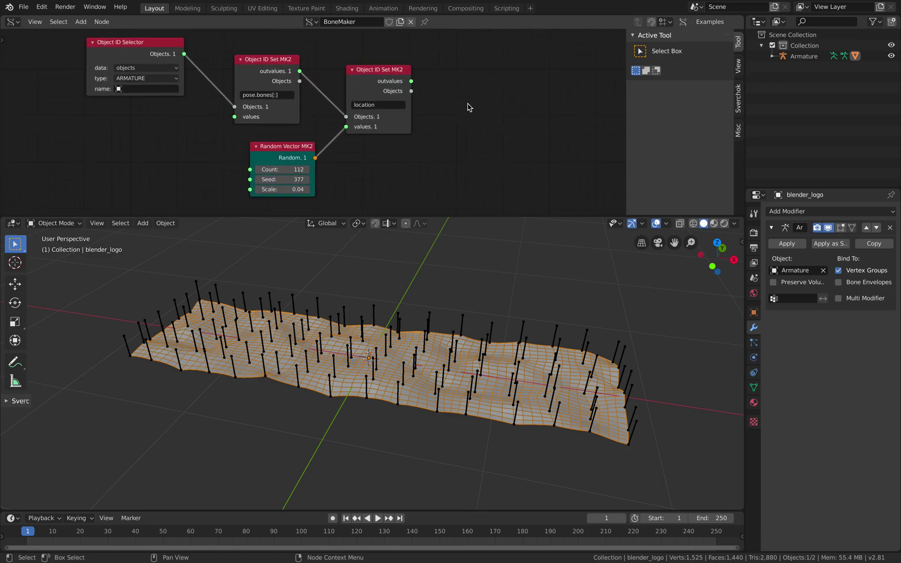
{"action": "key", "text": "ctrl+s"}
Step: Set the Random Vector seed to 497 and its scale to 0.15
{"action": "scroll", "coordinate": [402, 115], "scroll_direction": "down", "scroll_amount": 1}
{"action": "left_click_drag", "start_coordinate": [373, 128], "coordinate": [390, 125]}
{"action": "middle_click_drag", "start_coordinate": [314, 164], "coordinate": [354, 155]}
{"action": "scroll", "coordinate": [356, 156], "scroll_direction": "up", "scroll_amount": 2}
{"action": "left_click_drag", "start_coordinate": [328, 168], "coordinate": [390, 168]}
{"action": "left_click_drag", "start_coordinate": [323, 179], "coordinate": [345, 178]}
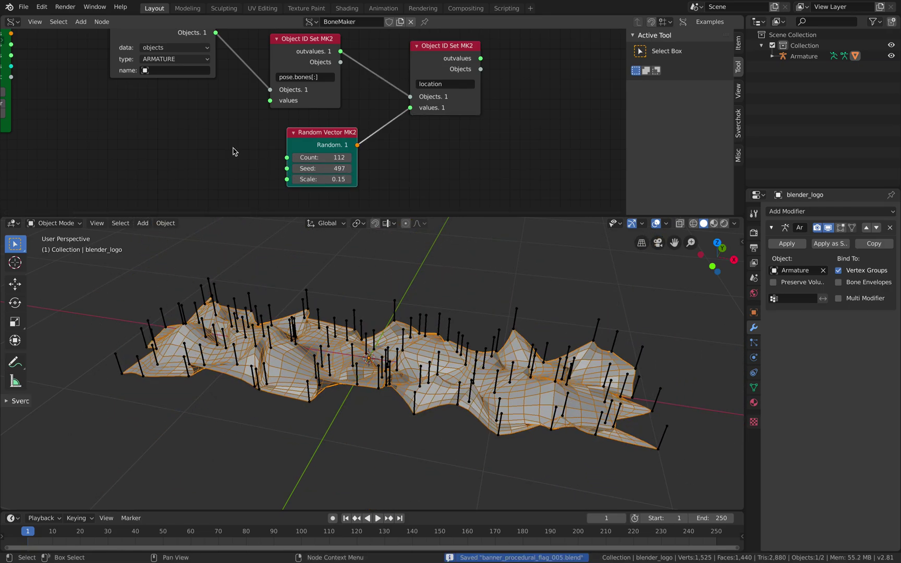
Step: Add a Vector Turbulence node below the Object ID Selector
{"action": "key", "text": "Home"}
{"action": "key", "text": "alt+space"}
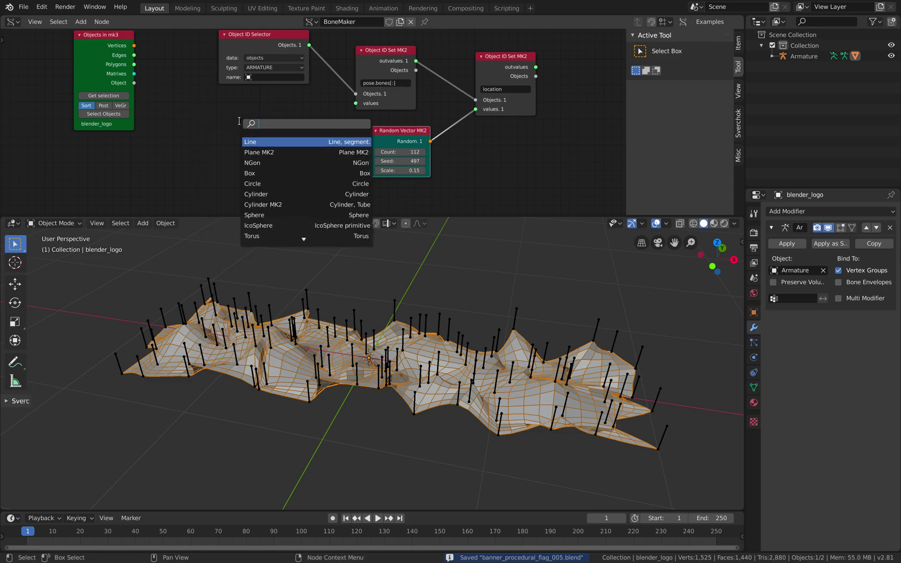
{"action": "type", "text": "vector"}
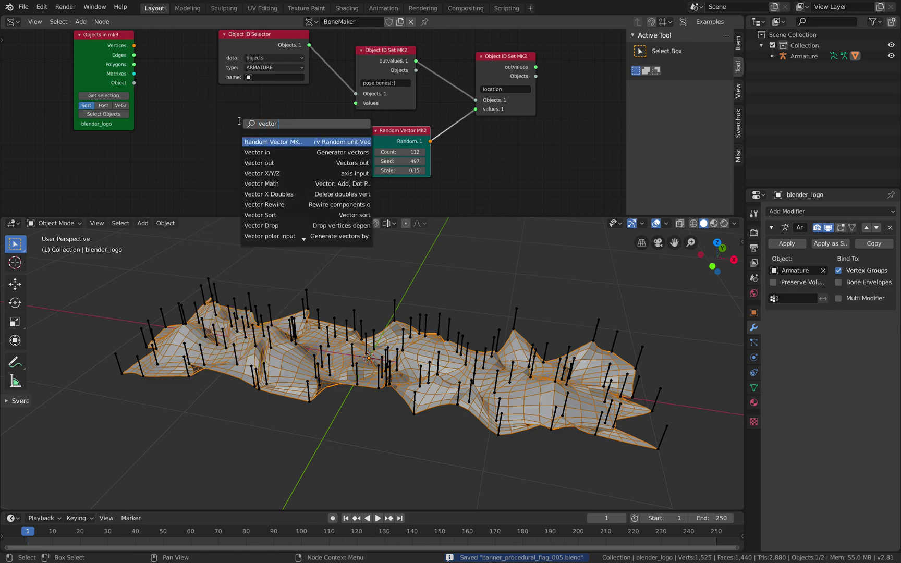
{"action": "type", "text": " turb"}
{"action": "key", "text": "Return"}
{"action": "left_click", "coordinate": [241, 122]}
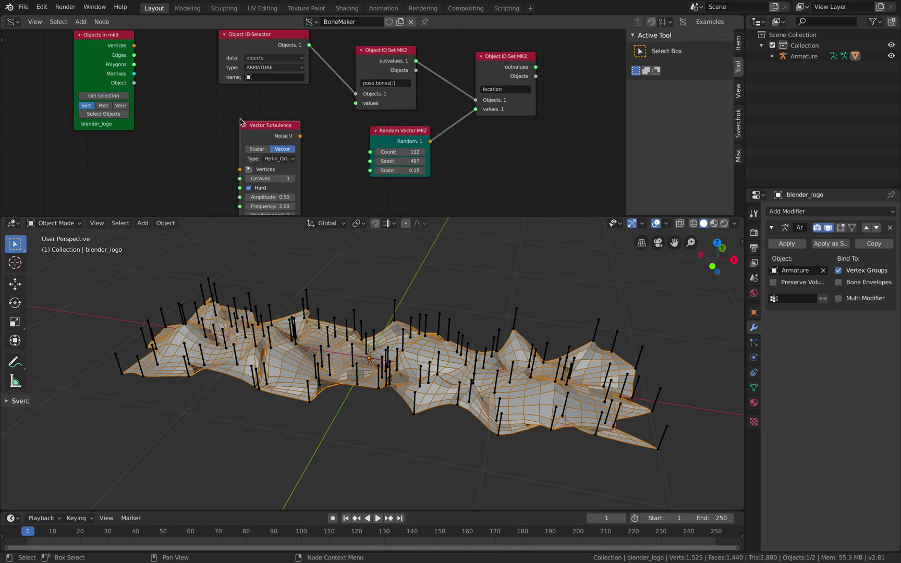
Step: Add a Vector Noise MK2 node beside the Vector Turbulence node
{"action": "key", "text": "shift+a"}
{"action": "left_click", "coordinate": [198, 133]}
{"action": "type", "text": "vector noise"}
{"action": "key", "text": "Return"}
{"action": "left_click", "coordinate": [204, 130]}
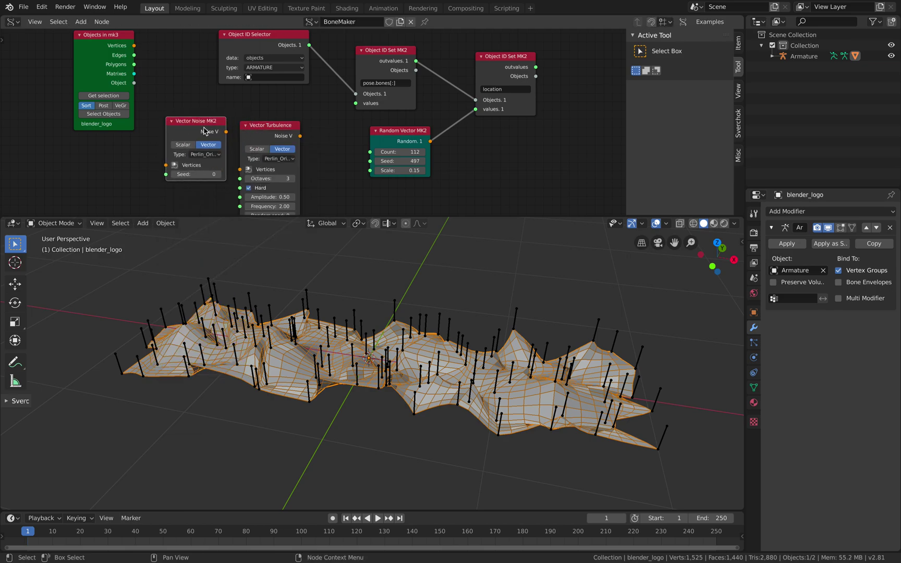
Step: Space the location node slightly farther from the pose.bones node and collapse the node editor's sidebar
{"action": "middle_click_drag", "start_coordinate": [441, 127], "coordinate": [462, 144]}
{"action": "left_click_drag", "start_coordinate": [530, 122], "coordinate": [538, 120]}
{"action": "left_click_drag", "start_coordinate": [626, 103], "coordinate": [722, 133]}
{"action": "middle_click_drag", "start_coordinate": [343, 365], "coordinate": [321, 363]}
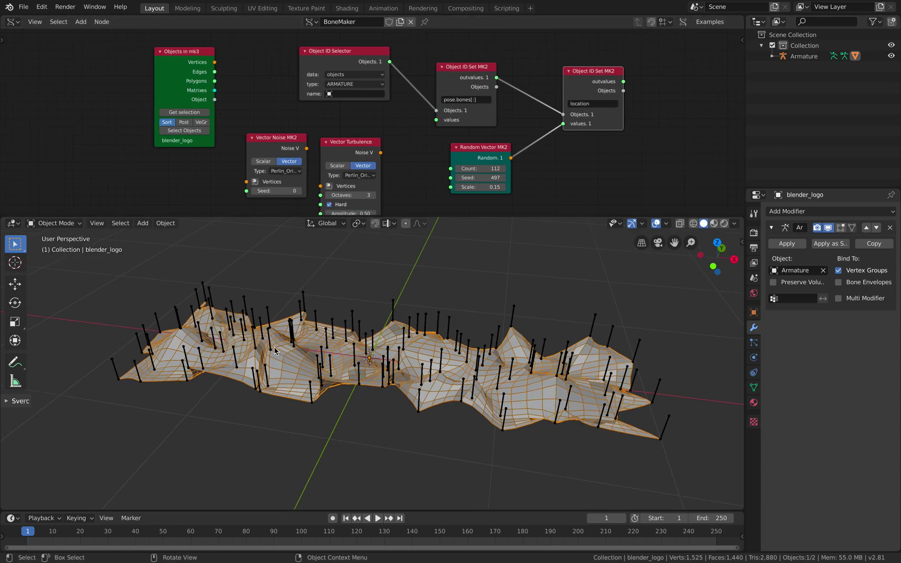
Step: Route the logo's Vertices through Vector Noise into the location node's values, with the noise seed set to 36
{"action": "left_click_drag", "start_coordinate": [179, 62], "coordinate": [248, 182]}
{"action": "key", "text": "ctrl+s"}
{"action": "scroll", "coordinate": [458, 163], "scroll_direction": "up", "scroll_amount": 1}
{"action": "left_click_drag", "start_coordinate": [606, 130], "coordinate": [588, 121]}
{"action": "left_click_drag", "start_coordinate": [247, 183], "coordinate": [259, 124]}
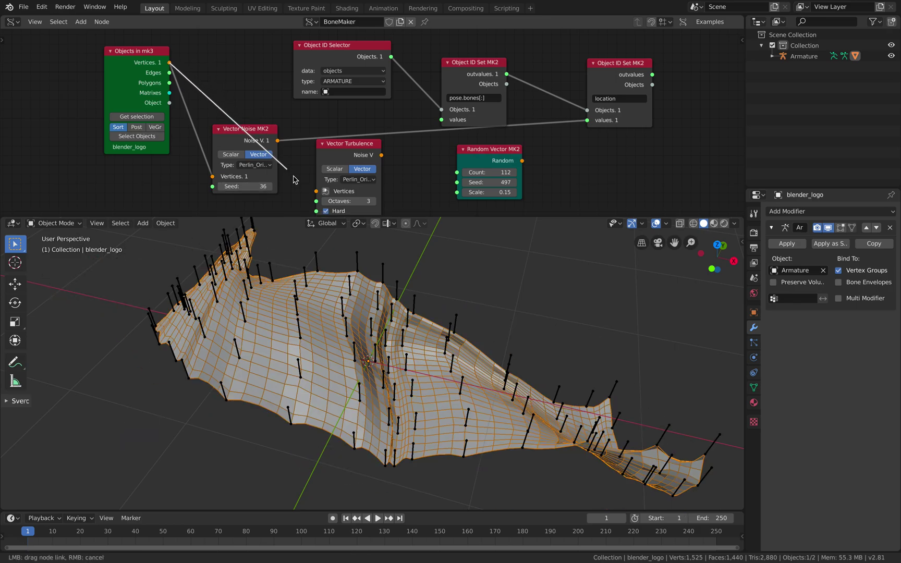
Step: Route the logo's Vertices through Vector Turbulence into the location values instead, and set the Vector Noise seed to 46
{"action": "left_click_drag", "start_coordinate": [587, 125], "coordinate": [587, 121]}
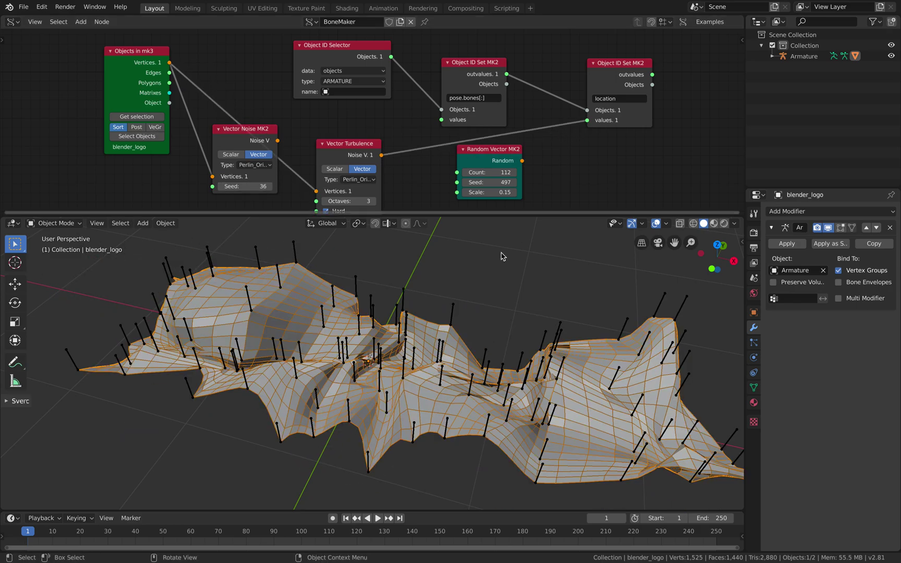
{"action": "middle_click_drag", "start_coordinate": [304, 192], "coordinate": [308, 160]}
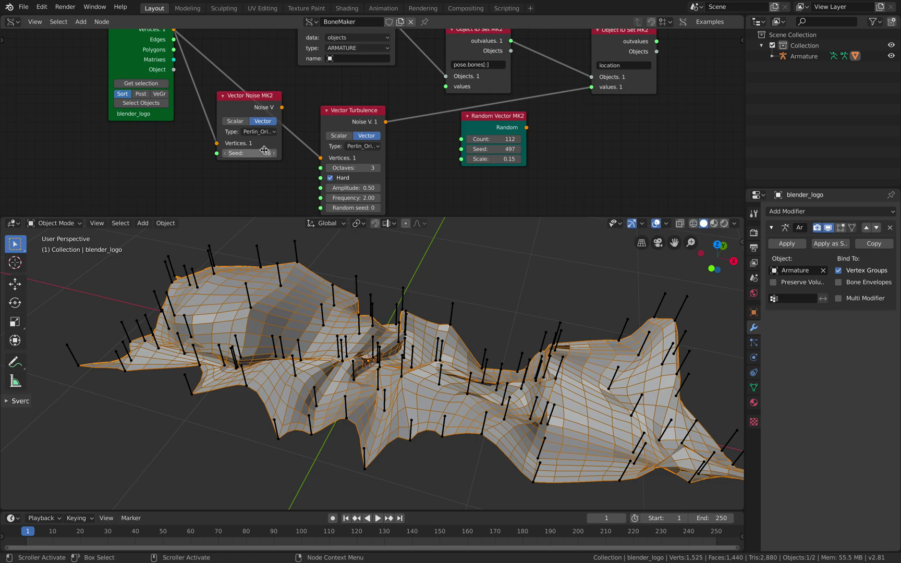
{"action": "left_click_drag", "start_coordinate": [277, 144], "coordinate": [259, 155]}
{"action": "middle_click_drag", "start_coordinate": [287, 134], "coordinate": [285, 102]}
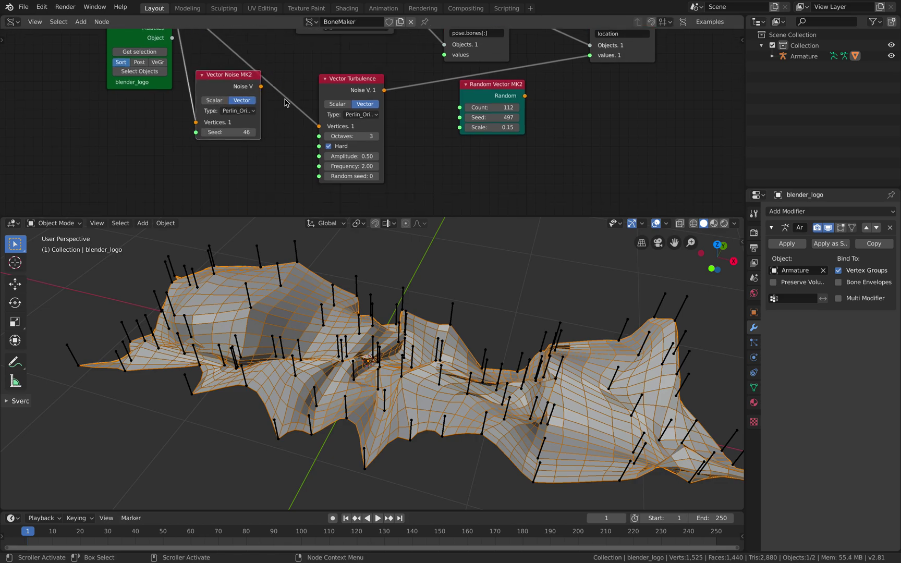
Step: Select the armature in the viewport and save the file
{"action": "middle_click_drag", "start_coordinate": [401, 153], "coordinate": [393, 163]}
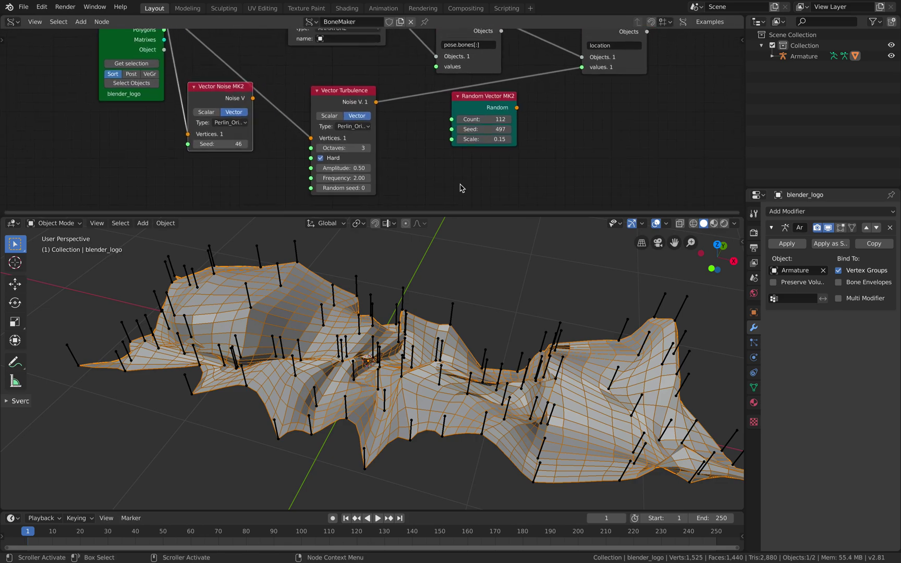
{"action": "scroll", "coordinate": [470, 175], "scroll_direction": "down", "scroll_amount": 1}
{"action": "middle_click_drag", "start_coordinate": [472, 170], "coordinate": [476, 174]}
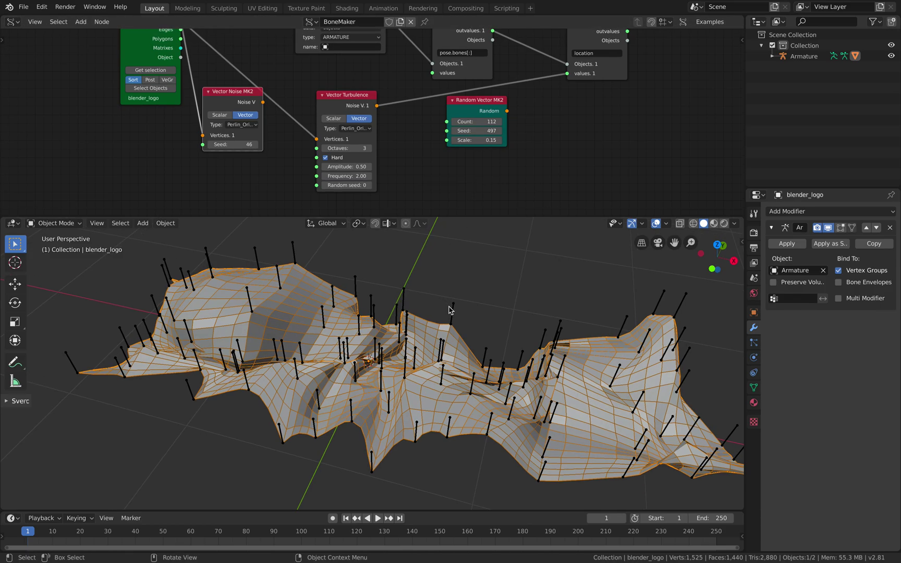
{"action": "left_click", "coordinate": [450, 306]}
{"action": "key", "text": "ctrl+s"}
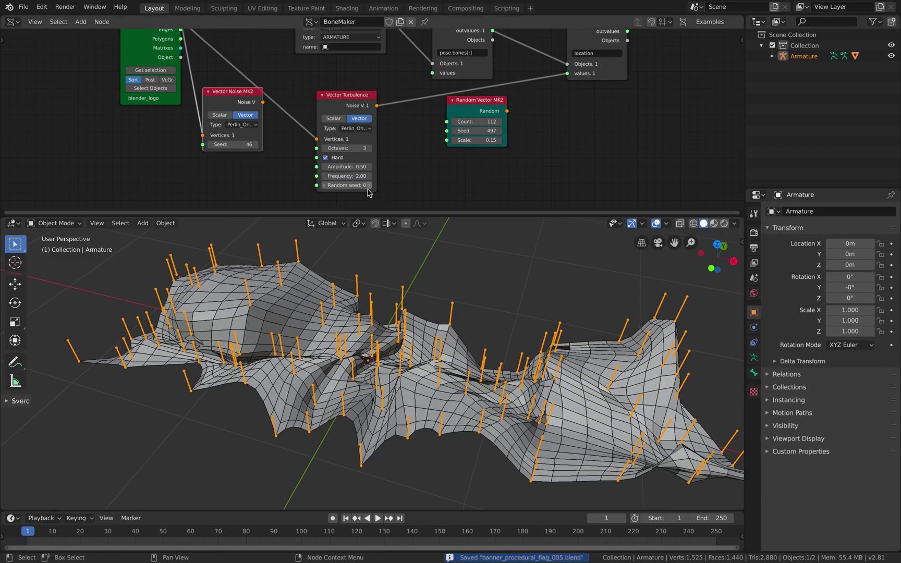
Step: Set the Vector Turbulence amplitude to 0.08 and frequency to 2.24
{"action": "mouse_move", "coordinate": [347, 166]}
{"action": "left_mouse_down"}
{"action": "mouse_move", "coordinate": [318, 166]}
{"action": "mouse_move", "coordinate": [360, 176]}
{"action": "left_mouse_up"}
{"action": "middle_click_drag", "start_coordinate": [365, 333], "coordinate": [380, 327]}
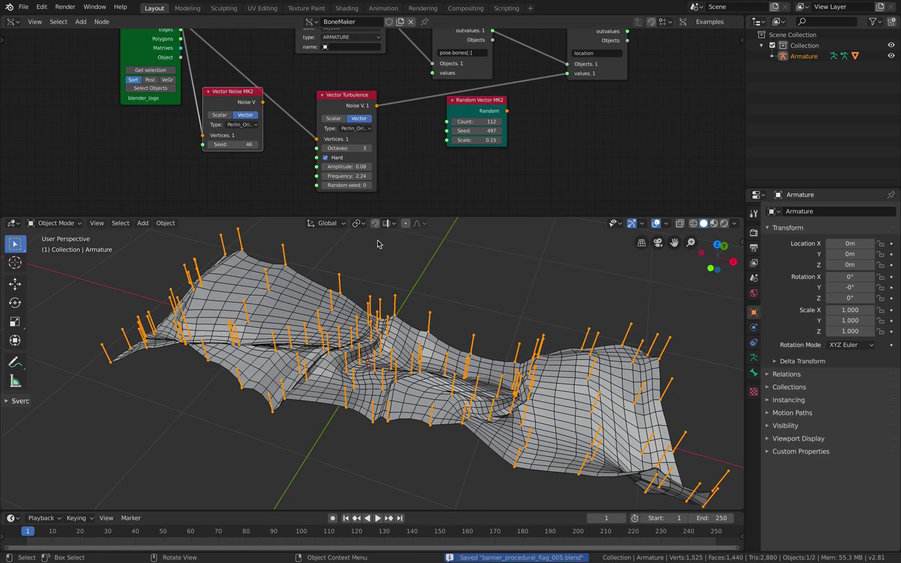
Step: Switch Vector Noise and Vector Turbulence to Scalar output and delete the unlinked Random Vector node
{"action": "middle_click_drag", "start_coordinate": [333, 128], "coordinate": [315, 156]}
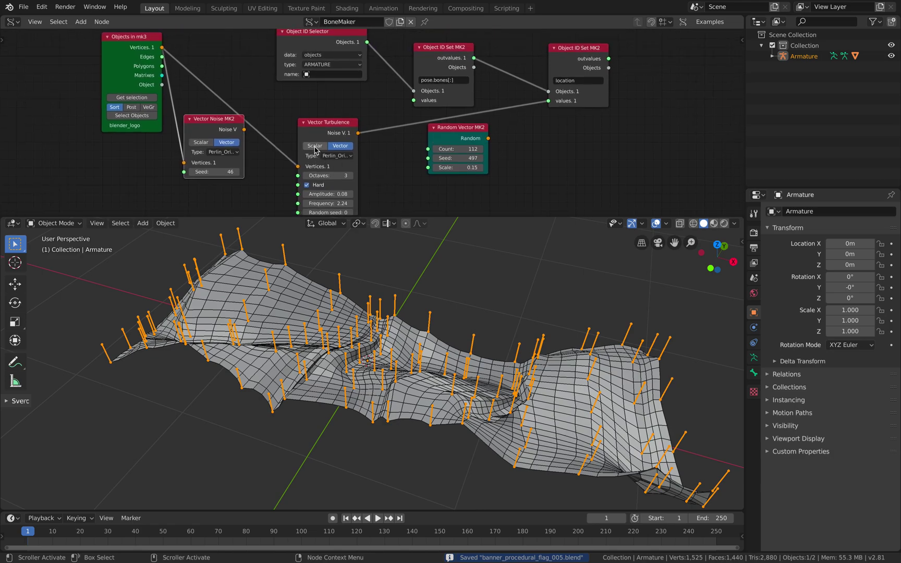
{"action": "left_click", "coordinate": [474, 130]}
{"action": "key", "text": "x"}
Step: Add a Vector in node below the location node
{"action": "key", "text": "alt+space"}
{"action": "type", "text": "vector i"}
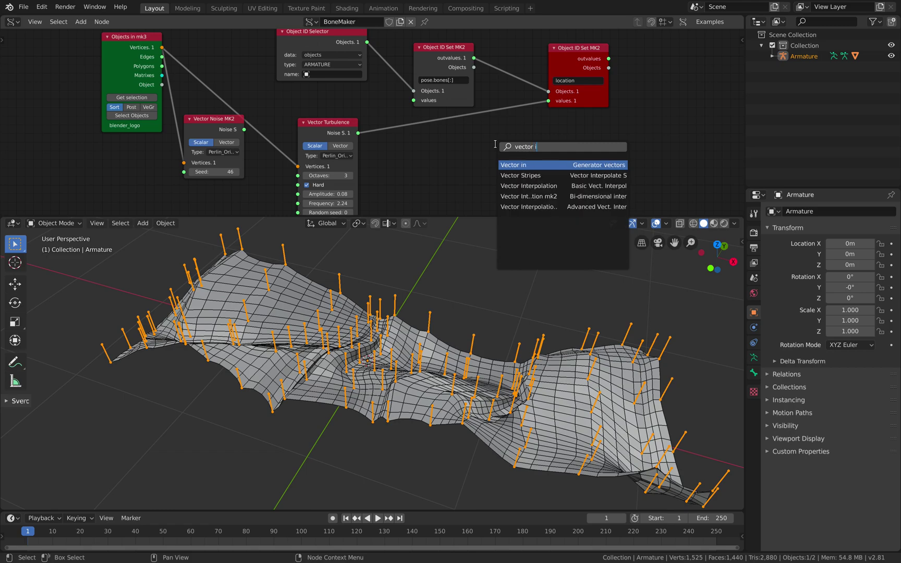
{"action": "key", "text": "Return"}
{"action": "left_click", "coordinate": [495, 141]}
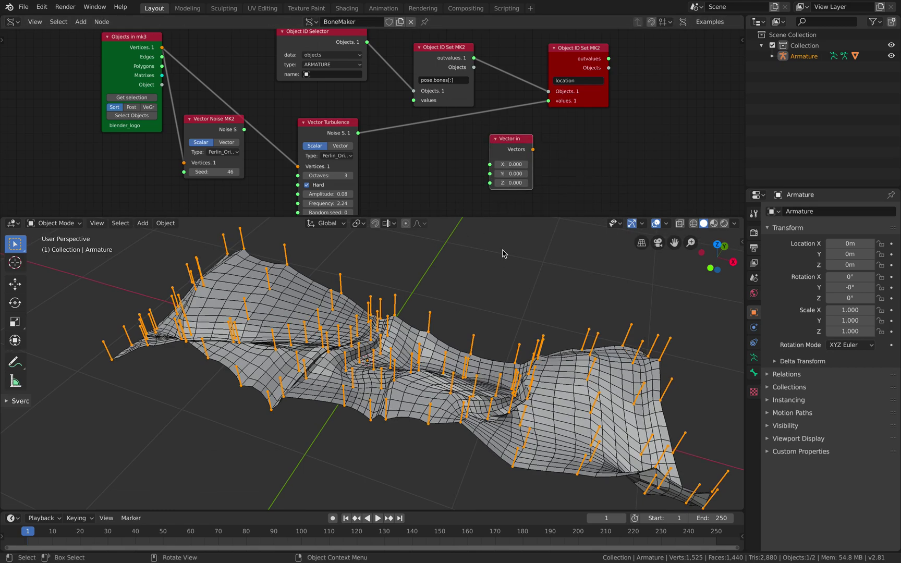
{"action": "middle_click_drag", "start_coordinate": [413, 322], "coordinate": [415, 323]}
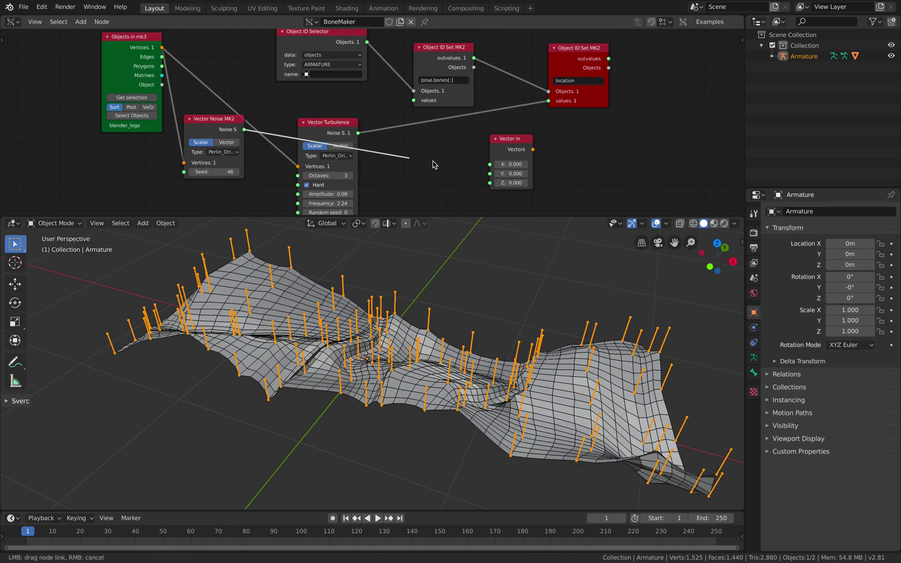
Step: Feed the Vector Noise output through the Vector in node's Y into the location node's values and save the file
{"action": "left_click_drag", "start_coordinate": [549, 101], "coordinate": [549, 101]}
{"action": "left_click_drag", "start_coordinate": [513, 139], "coordinate": [501, 132]}
{"action": "scroll", "coordinate": [509, 267], "scroll_direction": "down", "scroll_amount": 2}
{"action": "middle_click_drag", "start_coordinate": [508, 263], "coordinate": [486, 265]}
{"action": "key", "text": "ctrl+s"}
Step: Set the Vector Noise seed to 74
{"action": "scroll", "coordinate": [443, 244], "scroll_direction": "up", "scroll_amount": 1}
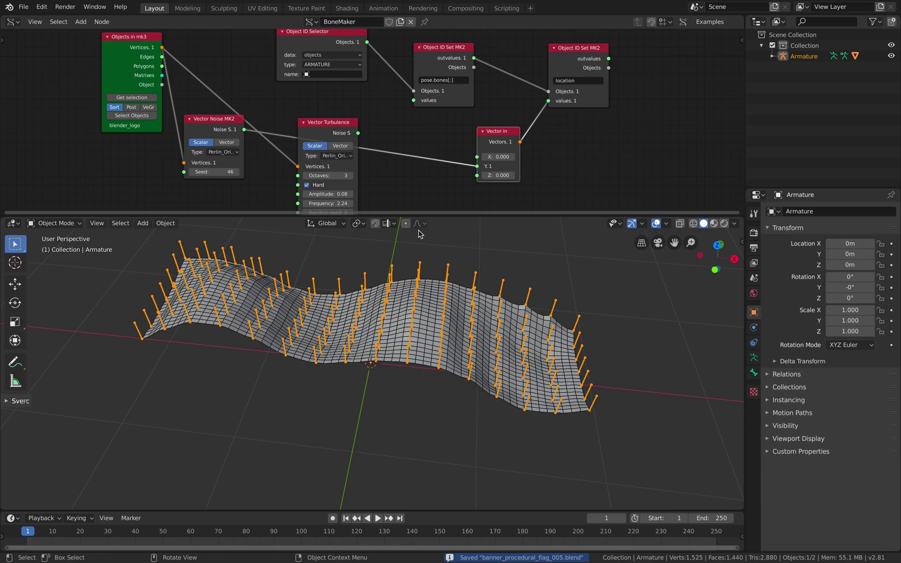
{"action": "middle_click_drag", "start_coordinate": [419, 233], "coordinate": [412, 230]}
{"action": "left_click_drag", "start_coordinate": [213, 171], "coordinate": [229, 171]}
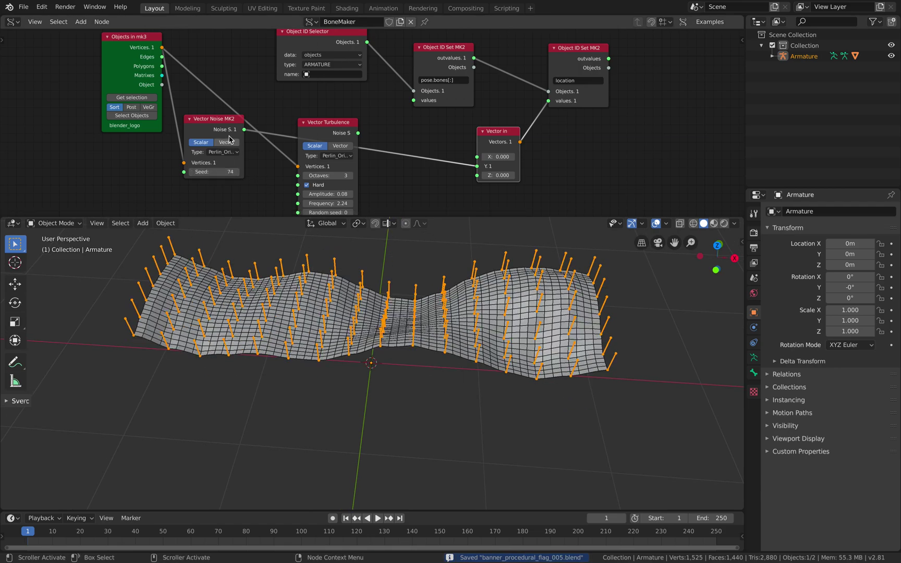
Step: Insert a Vector Math node set to Add between the Objects in vertices and the Vector Noise input
{"action": "left_click_drag", "start_coordinate": [137, 42], "coordinate": [72, 38]}
{"action": "key", "text": "alt+space"}
{"action": "type", "text": "vector comp"}
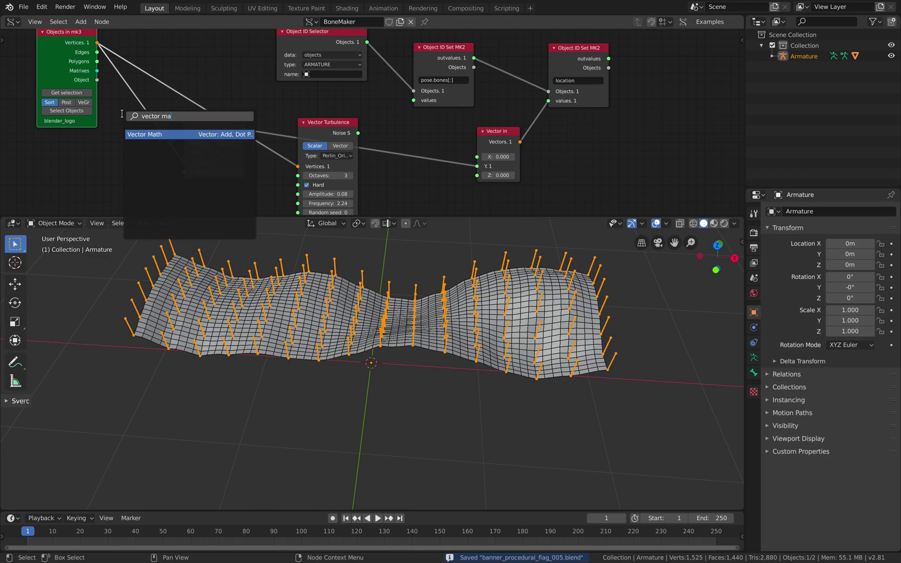
{"action": "key", "text": "Return"}
{"action": "left_click", "coordinate": [131, 108]}
{"action": "left_click", "coordinate": [170, 136]}
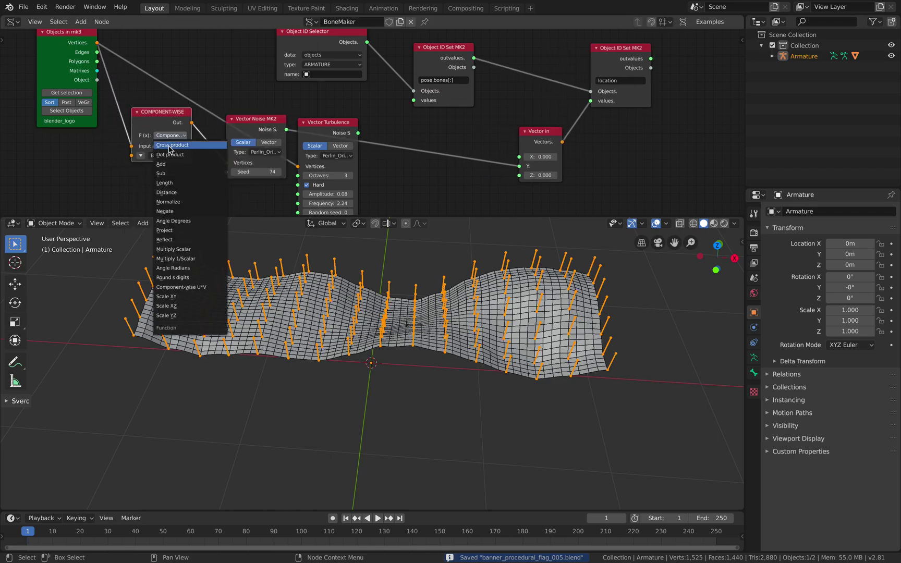
{"action": "left_click", "coordinate": [163, 160]}
Step: Add a Vector in node linked to the Add node's second input and set its X to 9.660
{"action": "key", "text": "alt+space"}
{"action": "type", "text": "vector in"}
{"action": "key", "text": "Return"}
{"action": "left_click", "coordinate": [36, 154]}
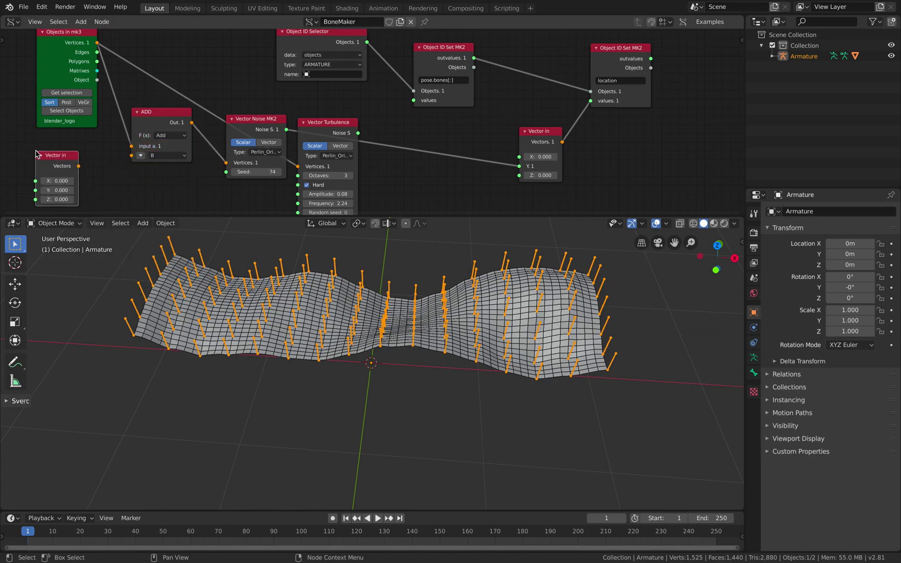
{"action": "left_click_drag", "start_coordinate": [135, 159], "coordinate": [133, 156]}
{"action": "left_click_drag", "start_coordinate": [57, 181], "coordinate": [75, 114]}
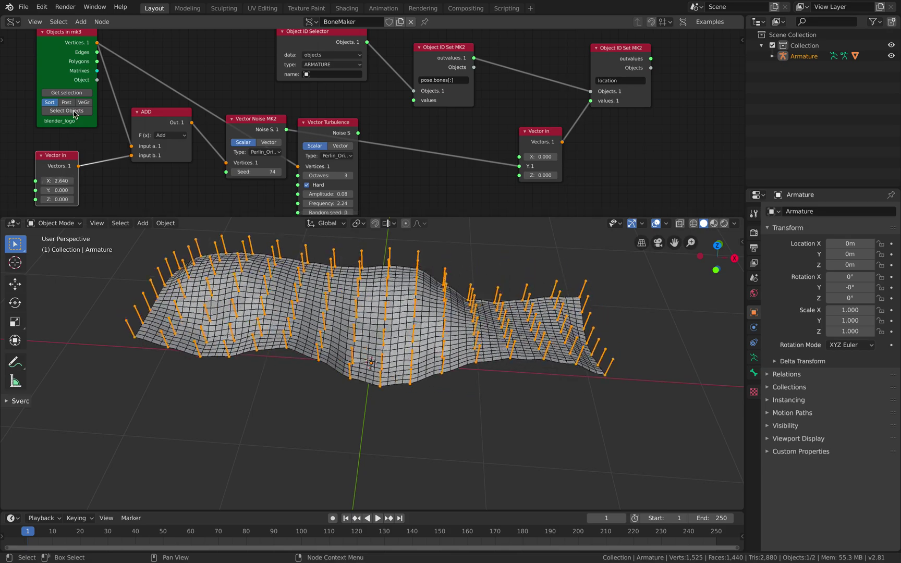
{"action": "scroll", "coordinate": [75, 112], "scroll_direction": "down", "scroll_amount": 1}
{"action": "left_click_drag", "start_coordinate": [72, 173], "coordinate": [131, 173]}
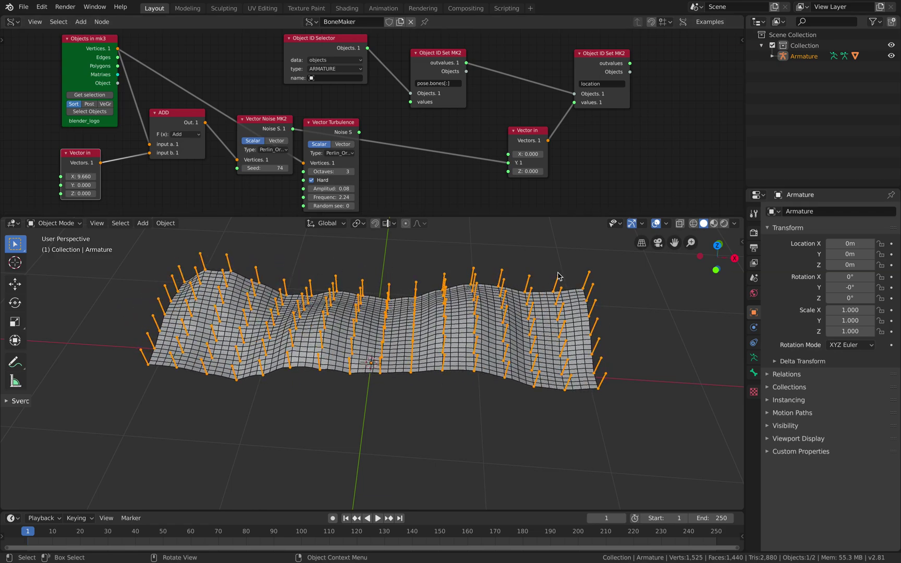
Step: Show the viewport in Material Preview shading and give the banner mesh a level 1 subdivision
{"action": "left_click", "coordinate": [714, 223]}
{"action": "mouse_move", "coordinate": [560, 360]}
{"action": "middle_mouse_down"}
{"action": "mouse_move", "coordinate": [568, 324]}
{"action": "mouse_move", "coordinate": [508, 340]}
{"action": "mouse_move", "coordinate": [505, 333]}
{"action": "middle_mouse_up"}
{"action": "left_click", "coordinate": [557, 344]}
{"action": "key", "text": "ctrl+1"}
Step: Shift the noise offset's X to 28.560 in Rendered viewport shading and save the file
{"action": "left_click_drag", "start_coordinate": [81, 176], "coordinate": [129, 177]}
{"action": "middle_click_drag", "start_coordinate": [704, 285], "coordinate": [716, 287]}
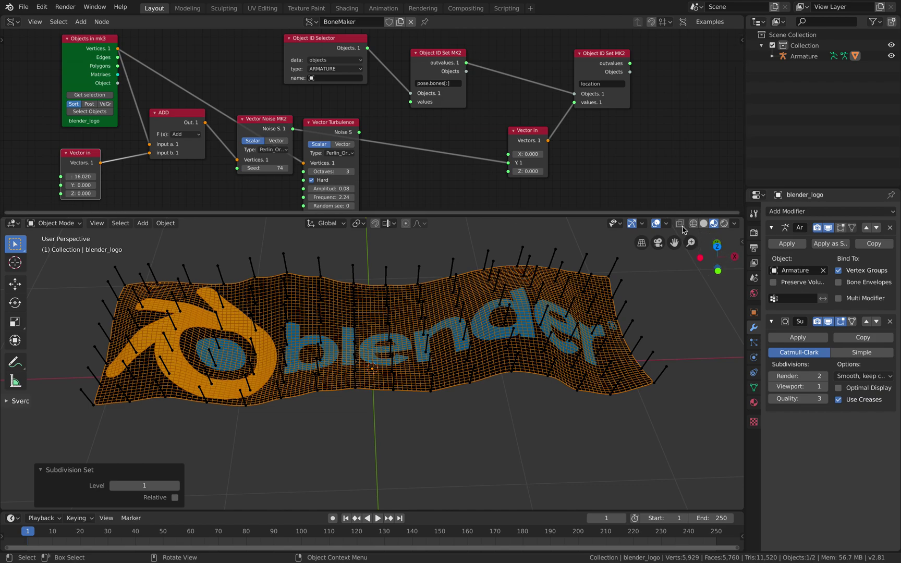
{"action": "left_click", "coordinate": [725, 225]}
{"action": "mouse_move", "coordinate": [547, 375]}
{"action": "middle_mouse_down"}
{"action": "mouse_move", "coordinate": [558, 345]}
{"action": "mouse_move", "coordinate": [539, 336]}
{"action": "middle_mouse_up"}
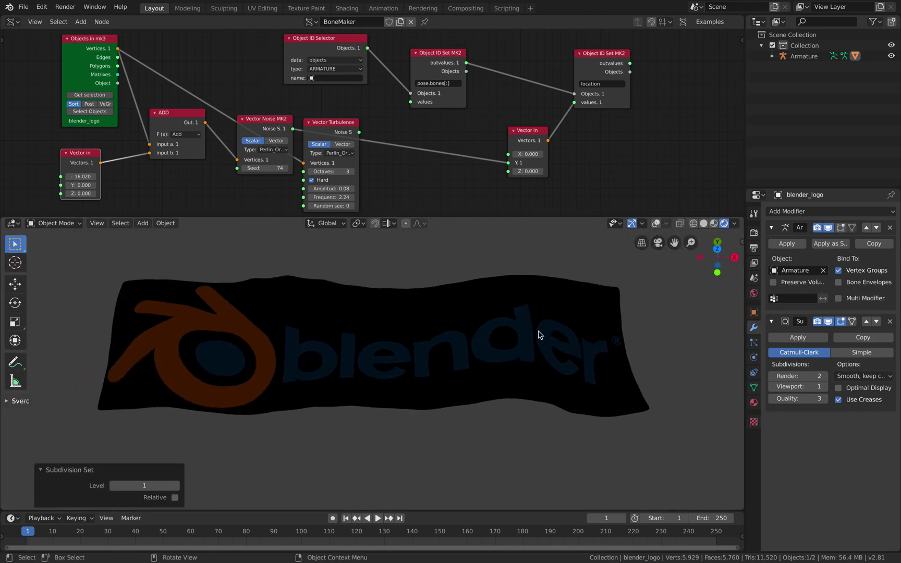
{"action": "left_click_drag", "start_coordinate": [80, 176], "coordinate": [122, 176]}
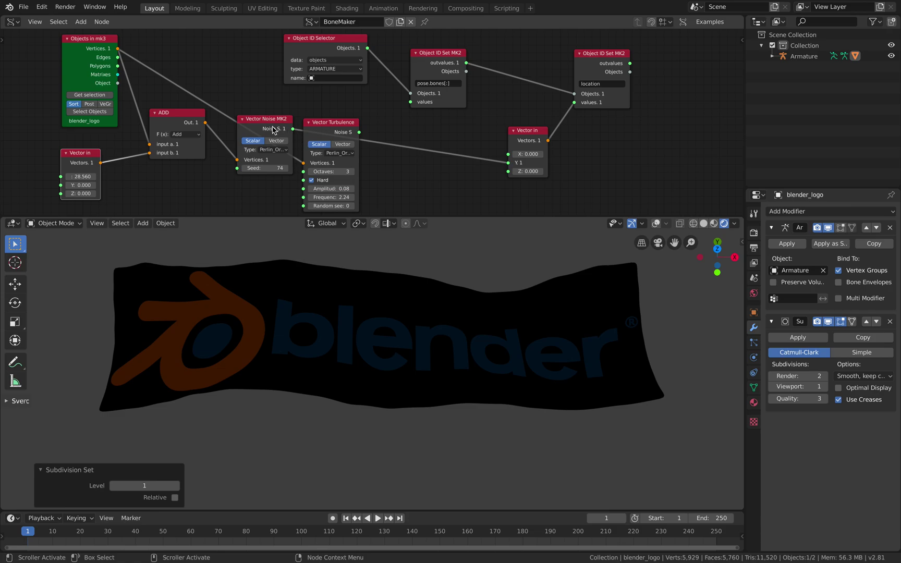
{"action": "left_click_drag", "start_coordinate": [272, 129], "coordinate": [267, 147]}
{"action": "key", "text": "ctrl+s"}
Step: Add a Sun light, rotate it freely to brighten the banner, and reselect the banner mesh
{"action": "middle_click_drag", "start_coordinate": [589, 289], "coordinate": [583, 288]}
{"action": "key", "text": "shift+a"}
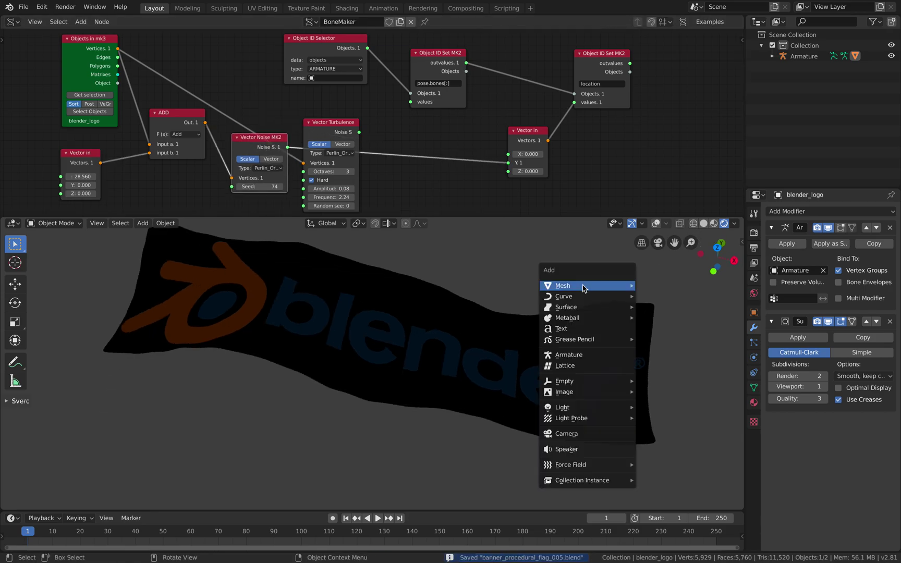
{"action": "mouse_move", "coordinate": [592, 407]}
{"action": "left_click", "coordinate": [666, 420]}
{"action": "key", "text": "r"}
{"action": "key", "text": "r"}
{"action": "left_click", "coordinate": [534, 376]}
{"action": "left_click", "coordinate": [496, 352]}
{"action": "middle_click_drag", "start_coordinate": [495, 355], "coordinate": [515, 347]}
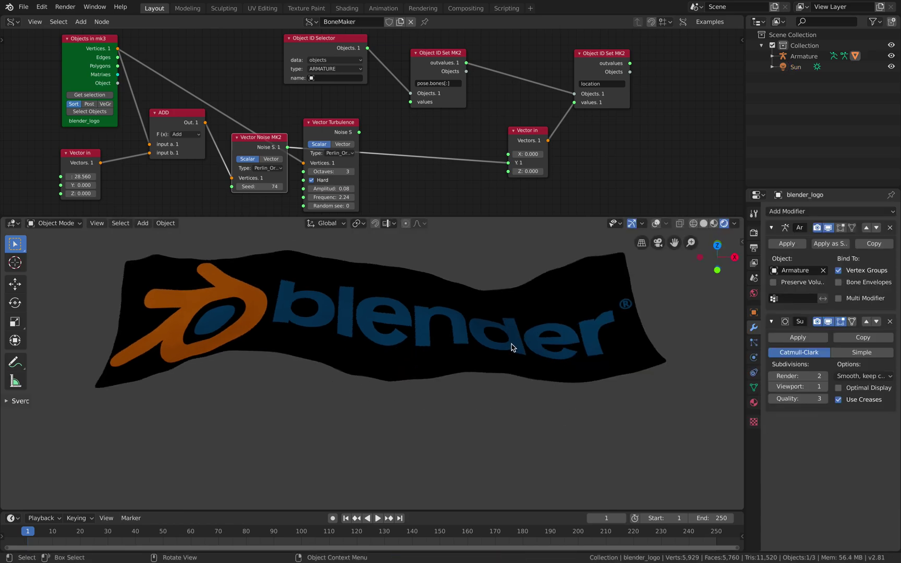
Step: Show the blender_logo material's nodes in the Shader Editor in place of the Sverchok tree
{"action": "left_click", "coordinate": [13, 22]}
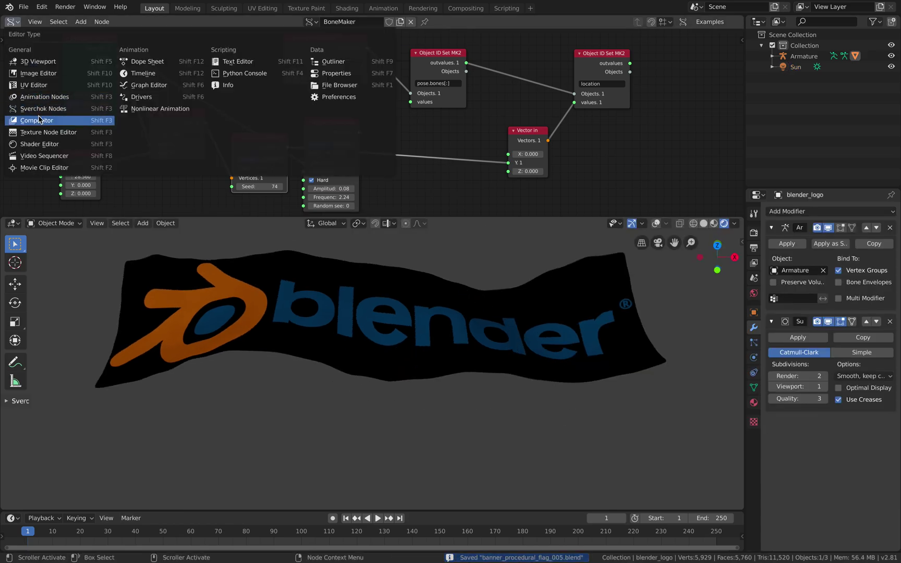
{"action": "left_click", "coordinate": [44, 144]}
{"action": "scroll", "coordinate": [218, 175], "scroll_direction": "up", "scroll_amount": 3}
{"action": "middle_click_drag", "start_coordinate": [270, 159], "coordinate": [269, 163]}
Step: Spread out the logo image, Diffuse BSDF, Mix Shader and Material Output nodes so their links are readable
{"action": "left_click_drag", "start_coordinate": [219, 129], "coordinate": [182, 125]}
{"action": "left_click", "coordinate": [311, 87]}
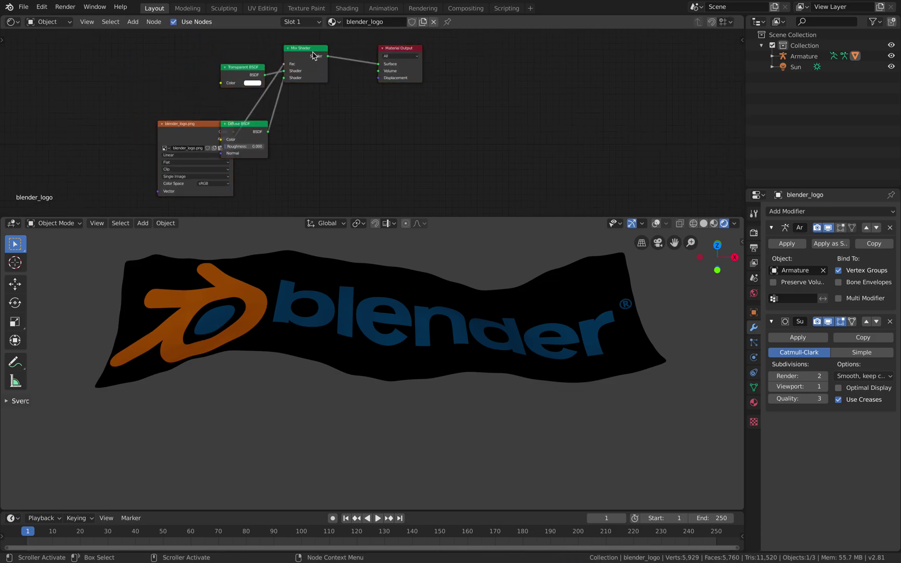
{"action": "left_click_drag", "start_coordinate": [313, 56], "coordinate": [338, 92]}
{"action": "left_click_drag", "start_coordinate": [405, 62], "coordinate": [493, 87]}
{"action": "scroll", "coordinate": [365, 120], "scroll_direction": "up", "scroll_amount": 1}
{"action": "left_click_drag", "start_coordinate": [239, 126], "coordinate": [288, 145]}
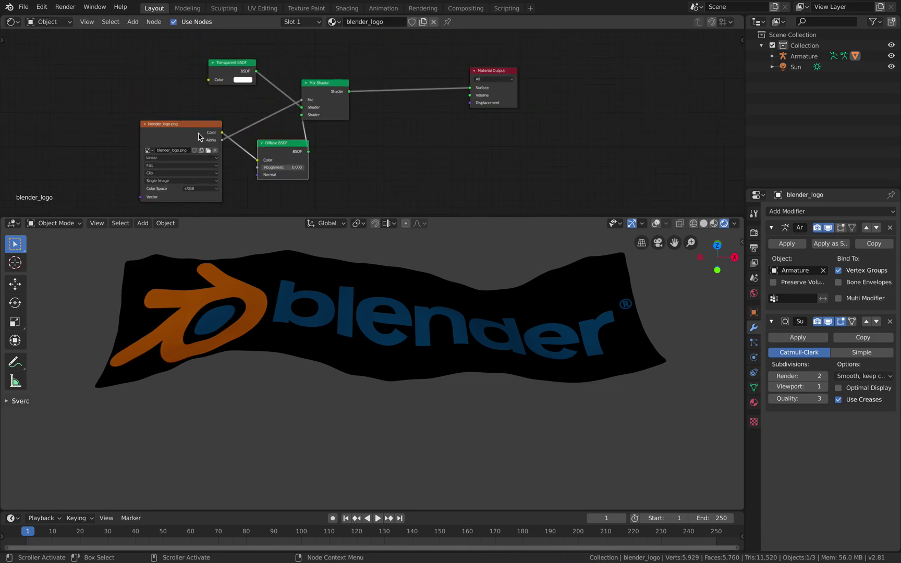
{"action": "left_click_drag", "start_coordinate": [198, 137], "coordinate": [137, 110]}
{"action": "left_click_drag", "start_coordinate": [271, 145], "coordinate": [245, 145]}
{"action": "middle_click_drag", "start_coordinate": [322, 114], "coordinate": [331, 98]}
{"action": "left_click_drag", "start_coordinate": [342, 75], "coordinate": [385, 71]}
{"action": "scroll", "coordinate": [331, 144], "scroll_direction": "up", "scroll_amount": 1}
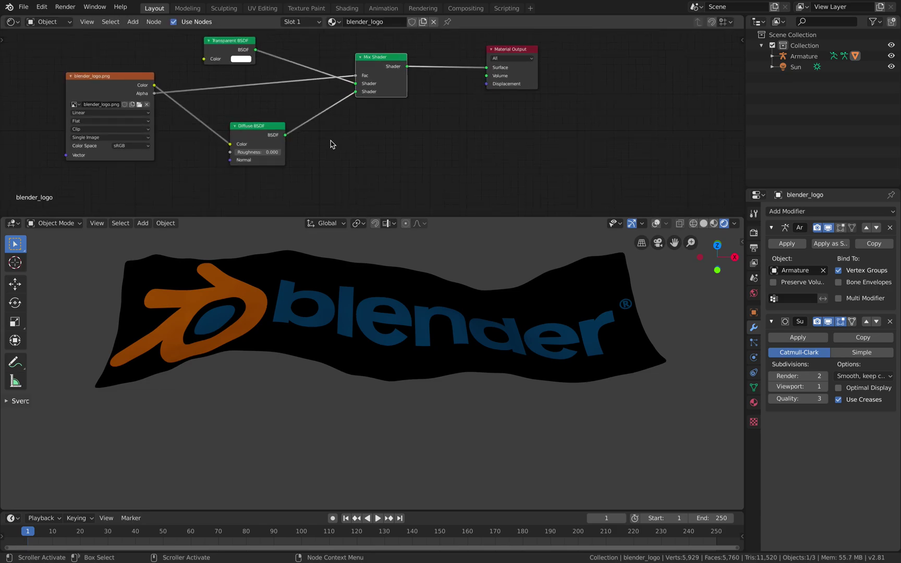
Step: Delete the Diffuse BSDF node and place a Principled BSDF node in its spot
{"action": "key", "text": "x"}
{"action": "key", "text": "F3"}
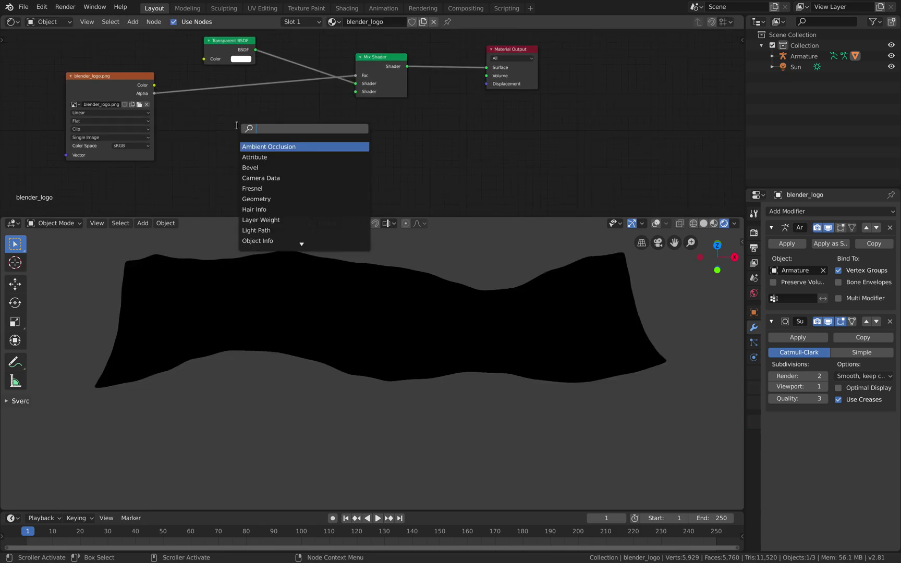
{"action": "type", "text": "pbr"}
{"action": "key", "text": "BackSpace"}
{"action": "key", "text": "BackSpace"}
{"action": "type", "text": "prin"}
{"action": "key", "text": "Return"}
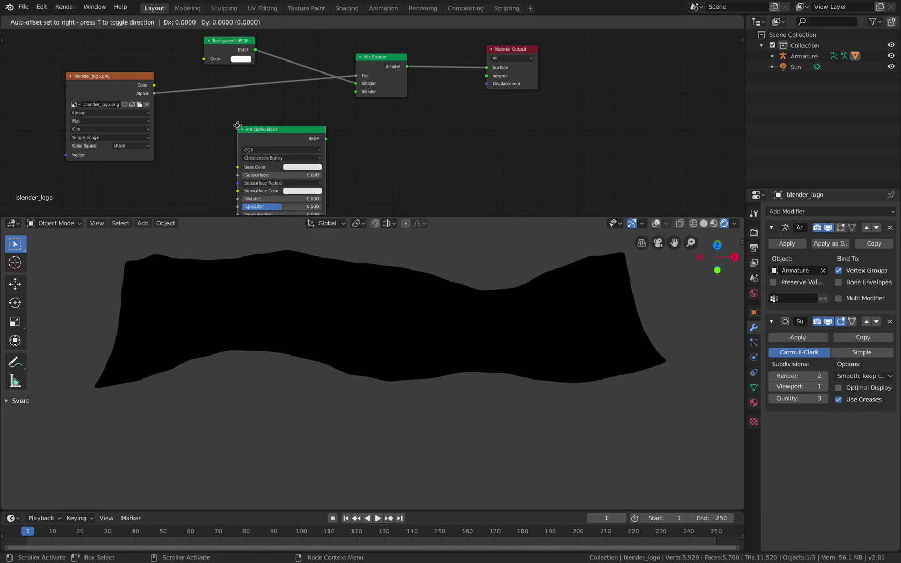
{"action": "left_click", "coordinate": [218, 92]}
Step: Link the logo image's Color to the Principled Base Color and the Principled BSDF output to the Mix Shader's second Shader input
{"action": "left_click_drag", "start_coordinate": [154, 85], "coordinate": [227, 147]}
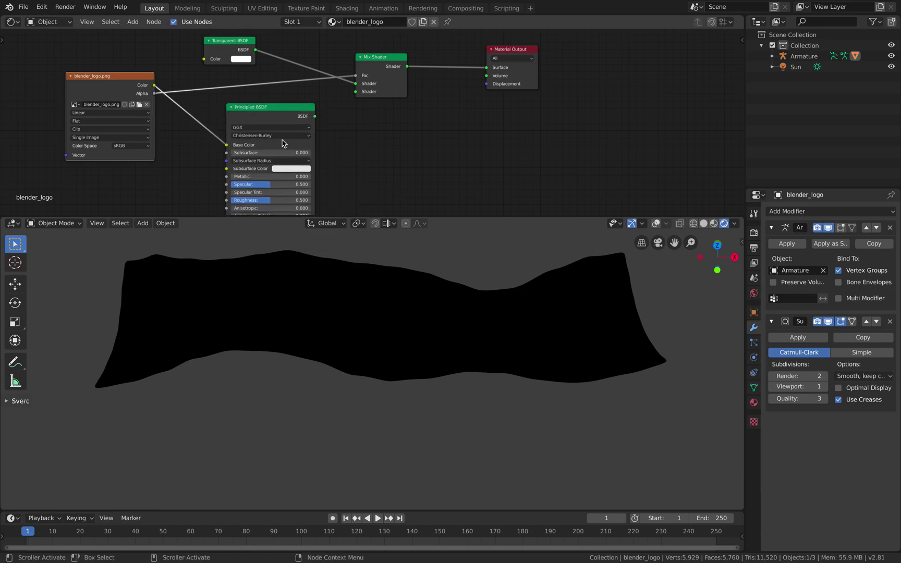
{"action": "left_click_drag", "start_coordinate": [315, 116], "coordinate": [355, 92]}
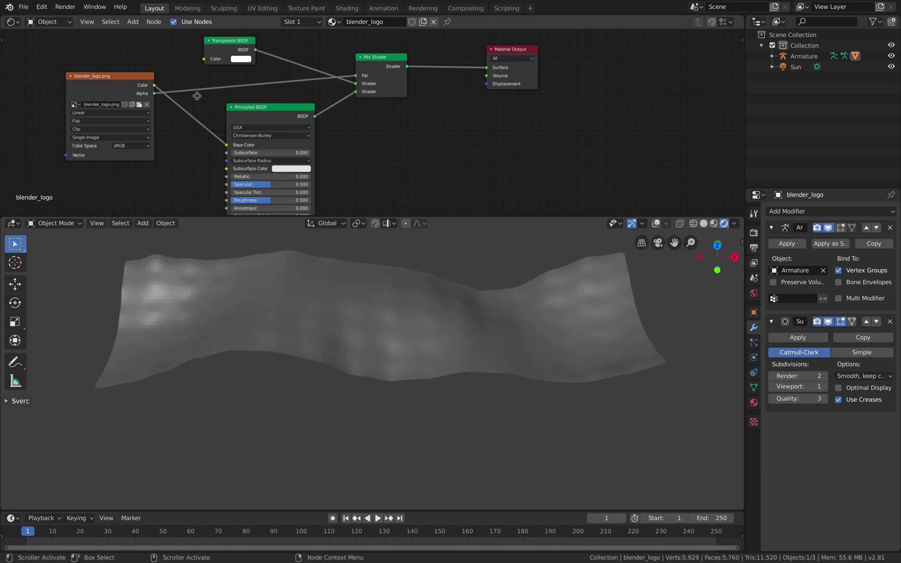
{"action": "middle_click_drag", "start_coordinate": [381, 108], "coordinate": [197, 96]}
{"action": "middle_click_drag", "start_coordinate": [183, 139], "coordinate": [209, 119]}
{"action": "scroll", "coordinate": [135, 112], "scroll_direction": "down", "scroll_amount": 3}
{"action": "middle_click_drag", "start_coordinate": [125, 120], "coordinate": [352, 120]}
{"action": "left_click_drag", "start_coordinate": [247, 62], "coordinate": [222, 64]}
{"action": "scroll", "coordinate": [240, 99], "scroll_direction": "up", "scroll_amount": 1}
Step: Shade the banner mesh smooth and remove its Subdivision modifier
{"action": "middle_click_drag", "start_coordinate": [303, 272], "coordinate": [302, 296], "text": "shift"}
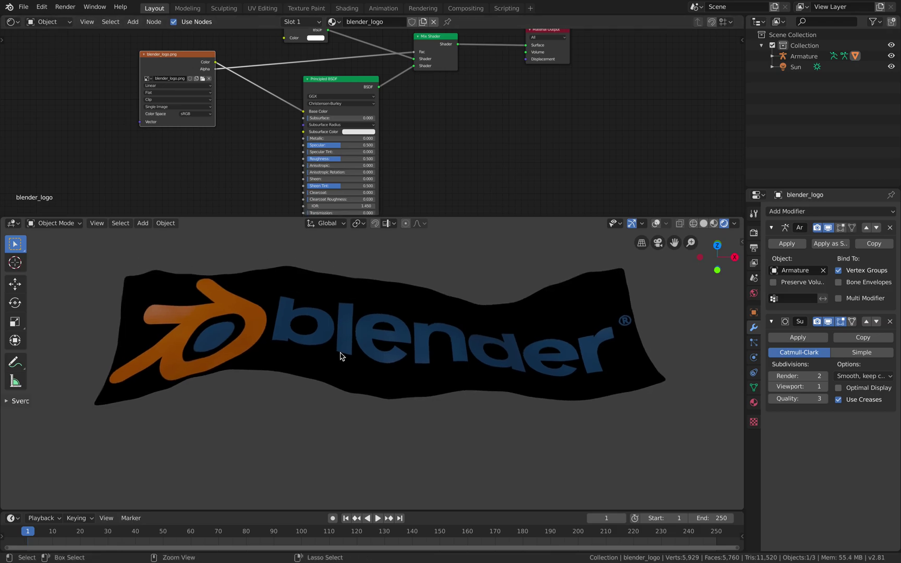
{"action": "key", "text": "F3"}
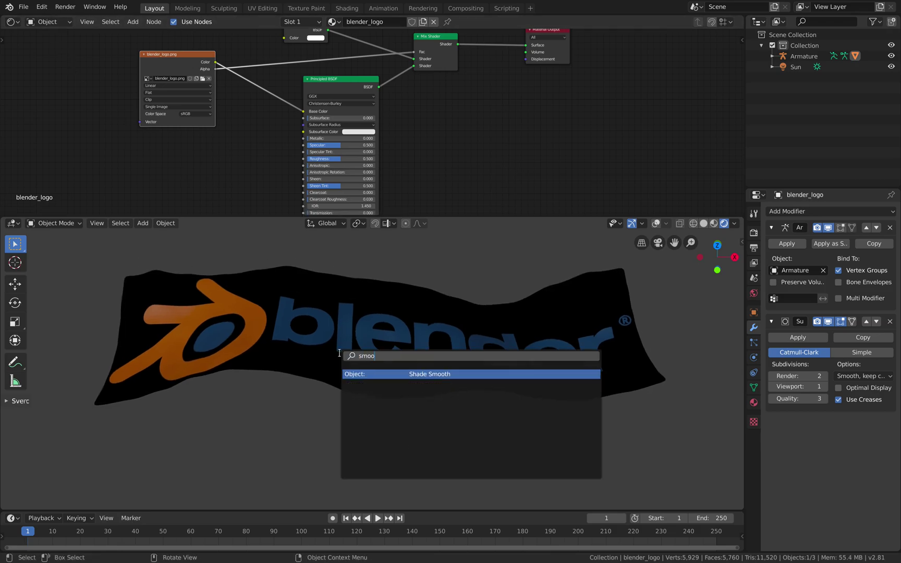
{"action": "key", "text": "Escape"}
{"action": "middle_click_drag", "start_coordinate": [340, 356], "coordinate": [620, 324]}
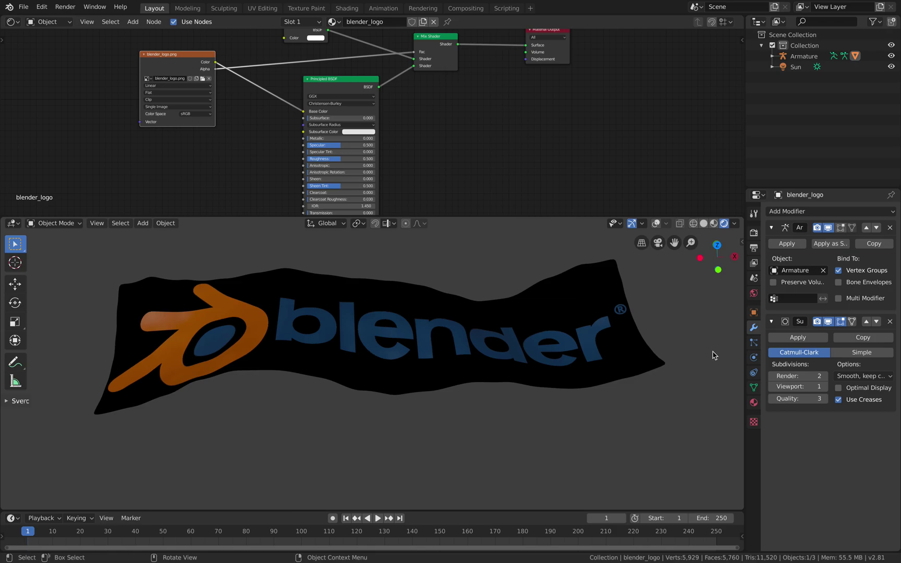
{"action": "key", "text": "ctrl+z"}
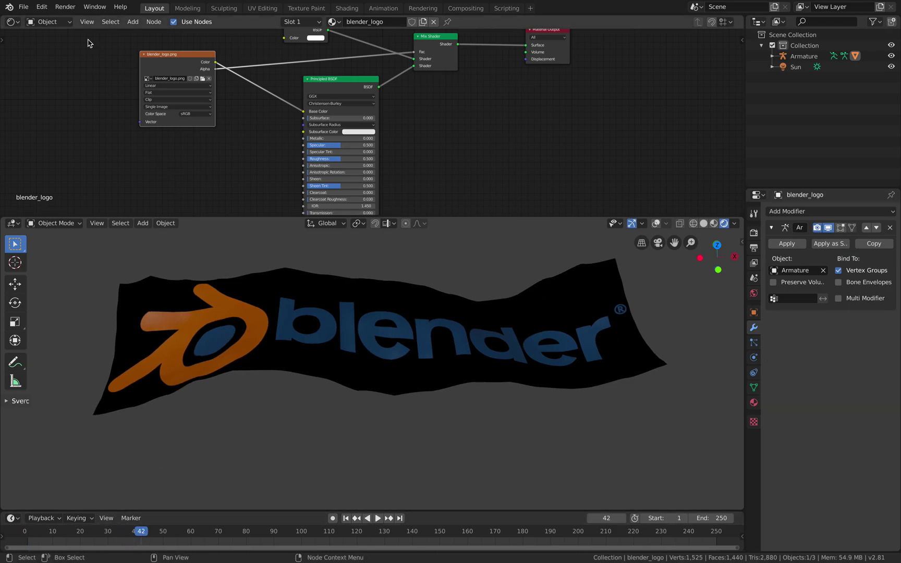
Step: Reopen the BoneMaker tree in the Sverchok node editor, give it a fake user, and save the file
{"action": "left_click", "coordinate": [10, 22]}
{"action": "left_click", "coordinate": [41, 110]}
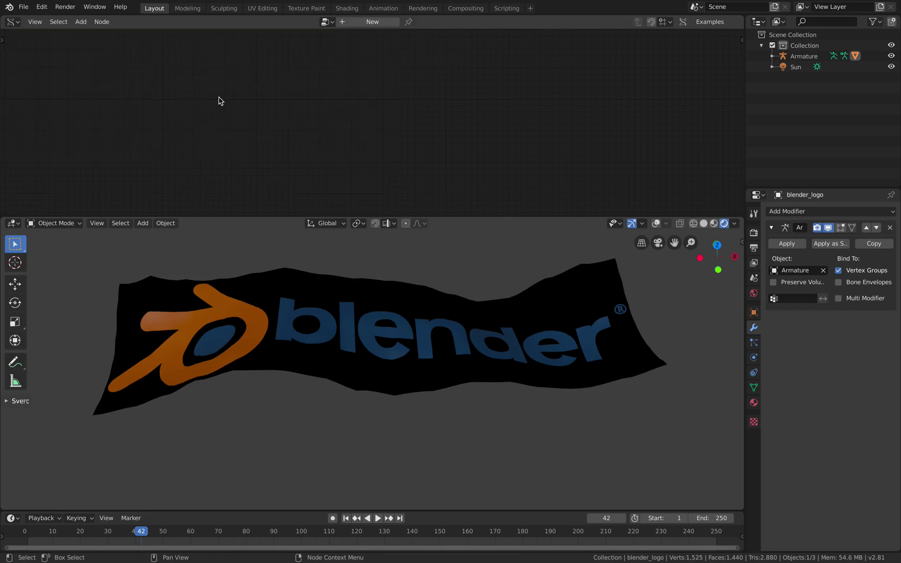
{"action": "left_click", "coordinate": [327, 22]}
{"action": "left_click", "coordinate": [331, 37]}
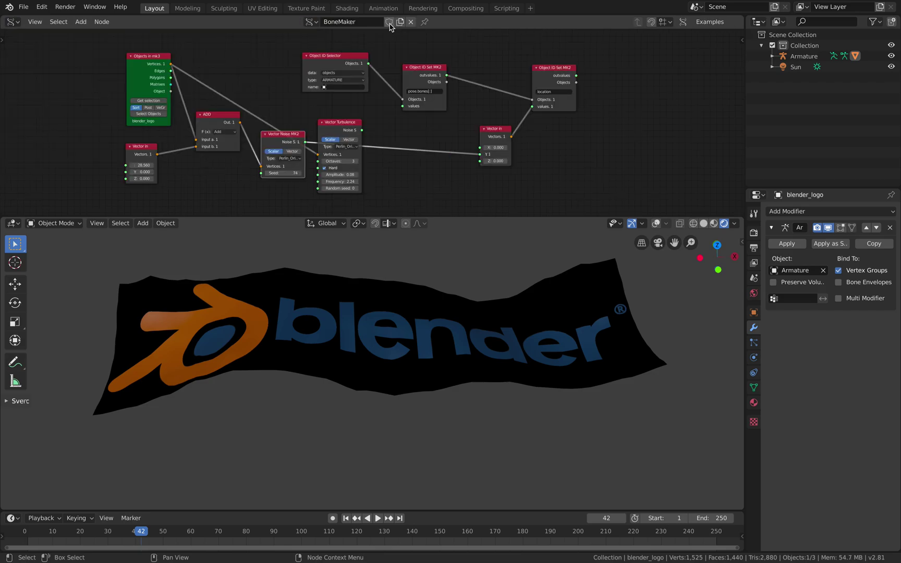
{"action": "key", "text": "ctrl+s"}
Step: Set the noise offset's X to 32.880 and inspect the banner's folds in Solid viewport shading
{"action": "left_click_drag", "start_coordinate": [143, 164], "coordinate": [152, 164]}
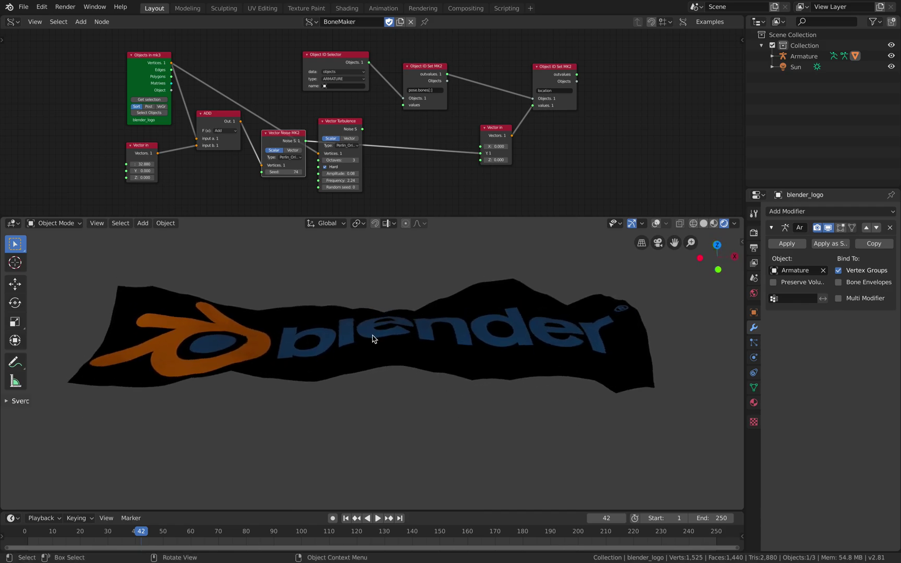
{"action": "key", "text": "Tab"}
{"action": "key", "text": "Tab"}
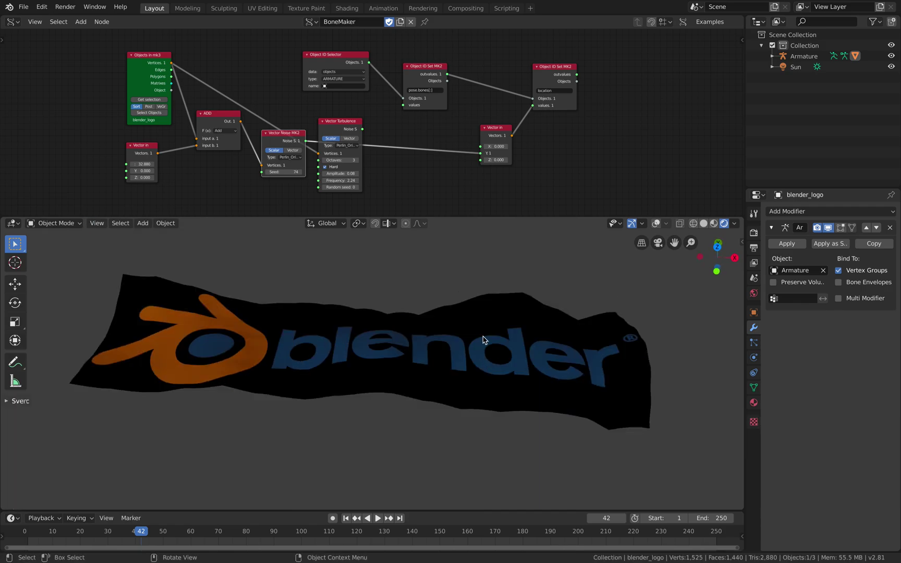
{"action": "left_click", "coordinate": [705, 224]}
{"action": "middle_click_drag", "start_coordinate": [516, 324], "coordinate": [494, 370]}
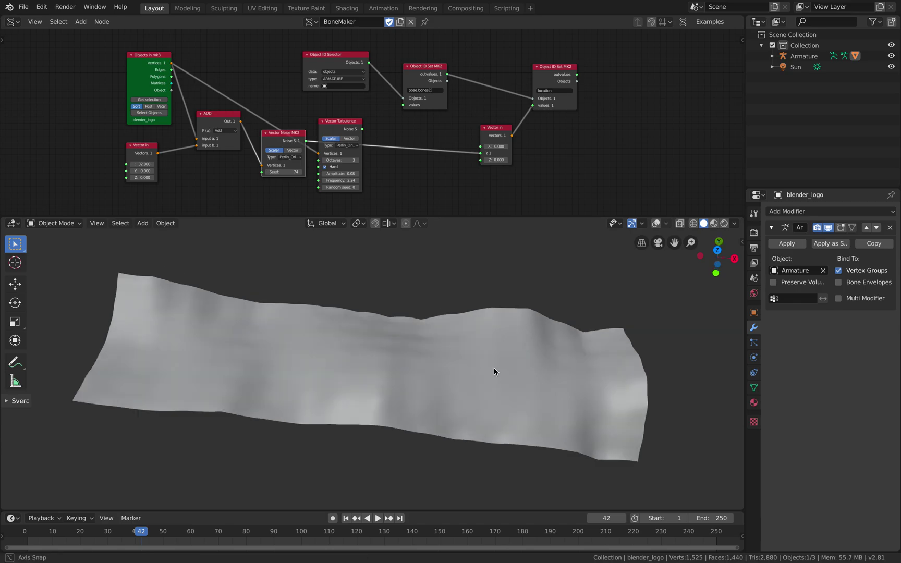
{"action": "scroll", "coordinate": [494, 376], "scroll_direction": "up", "scroll_amount": 5}
{"action": "scroll", "coordinate": [525, 361], "scroll_direction": "down", "scroll_amount": 3}
{"action": "left_click", "coordinate": [713, 224]}
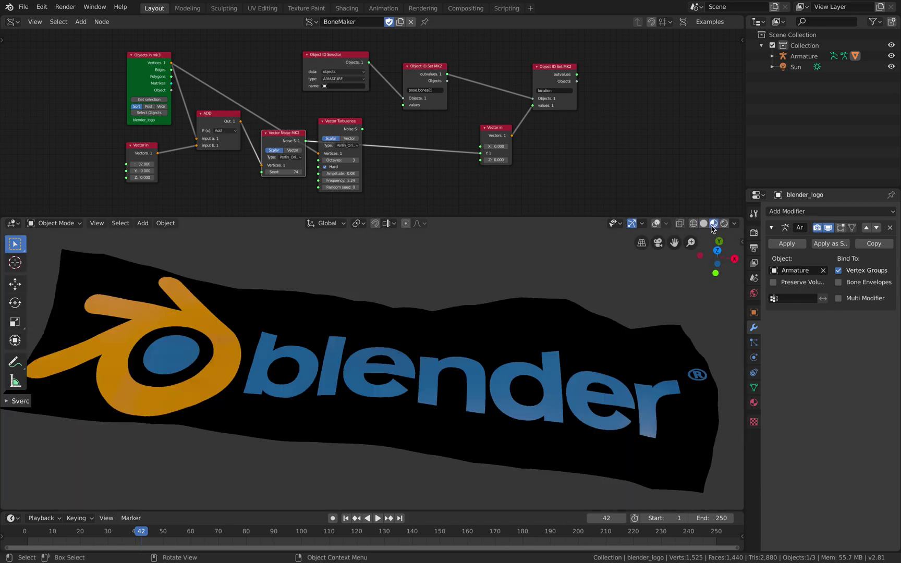
{"action": "left_click", "coordinate": [703, 223]}
{"action": "key", "text": "Tab"}
{"action": "key", "text": "Tab"}
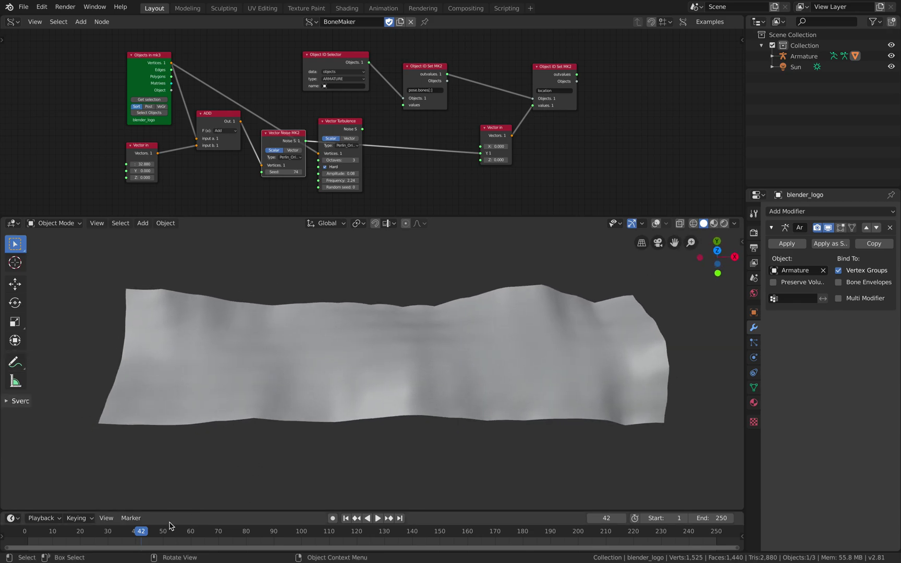
{"action": "key", "text": "Escape"}
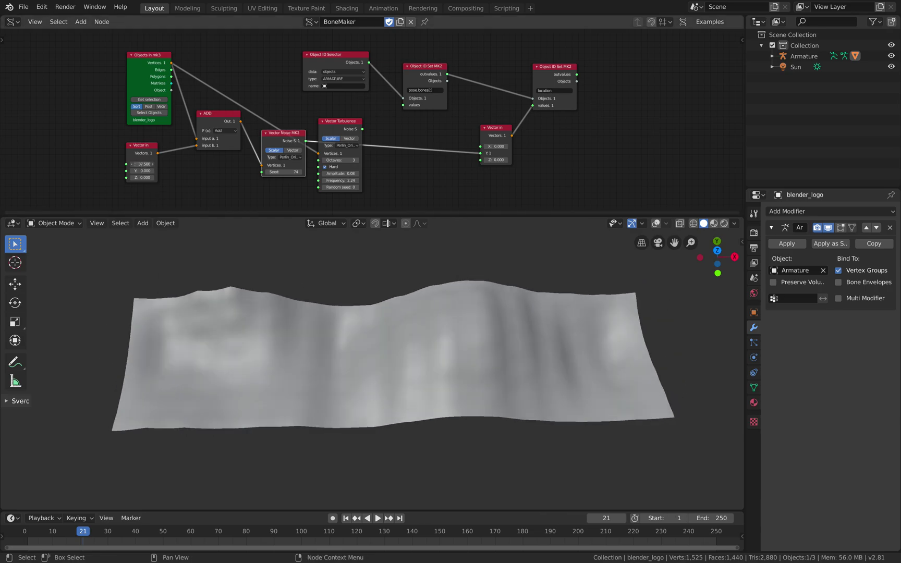
Step: Move the Vector Noise node aside and link the Vector Turbulence output to the Y of the location's Vector in node
{"action": "left_click_drag", "start_coordinate": [285, 136], "coordinate": [276, 139]}
{"action": "scroll", "coordinate": [275, 139], "scroll_direction": "up", "scroll_amount": 1}
{"action": "left_click_drag", "start_coordinate": [345, 123], "coordinate": [489, 157]}
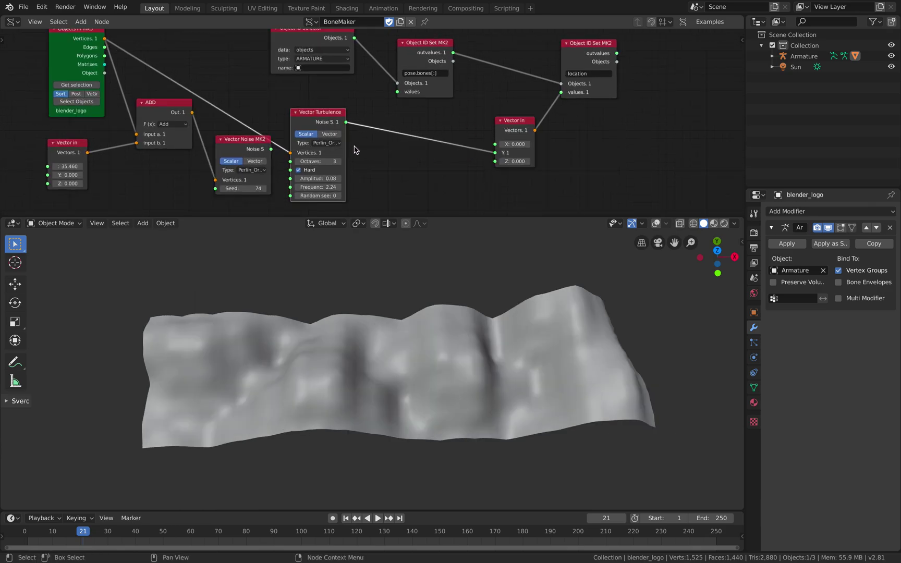
Step: Set the noise offset's X to 40.020 and the Vector Turbulence amplitude to 0.26, and lower the Add node
{"action": "left_click_drag", "start_coordinate": [67, 166], "coordinate": [178, 171]}
{"action": "left_click_drag", "start_coordinate": [318, 178], "coordinate": [350, 178]}
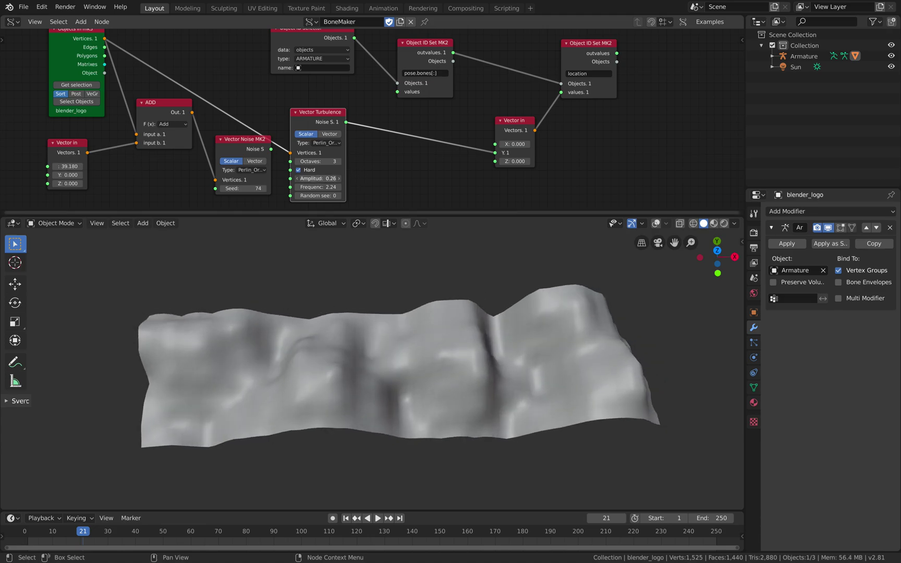
{"action": "left_click_drag", "start_coordinate": [162, 102], "coordinate": [155, 127]}
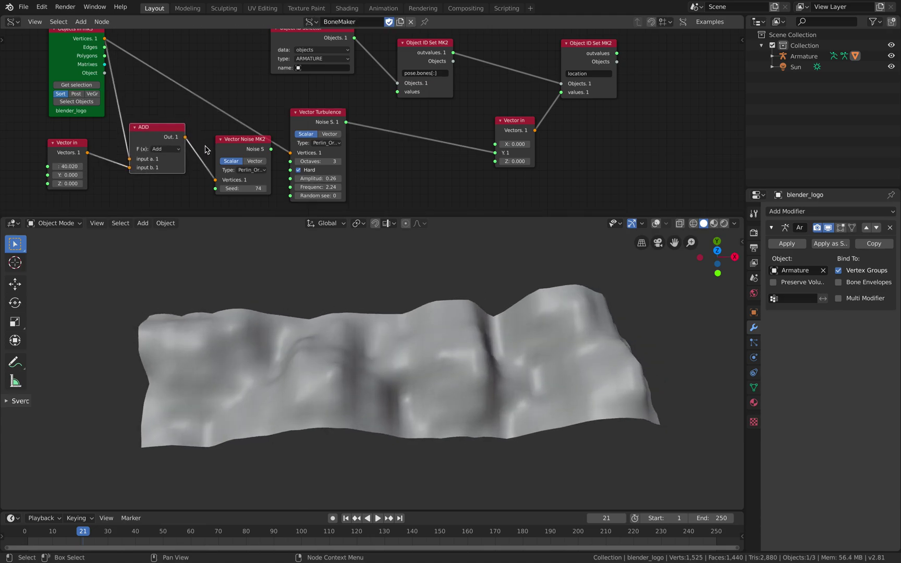
Step: Feed the Vector Turbulence vertices from the Add node's output instead of the object's vertices, and set the noise offset's X to 44.040
{"action": "left_click_drag", "start_coordinate": [291, 154], "coordinate": [290, 153]}
{"action": "left_click_drag", "start_coordinate": [69, 165], "coordinate": [94, 166]}
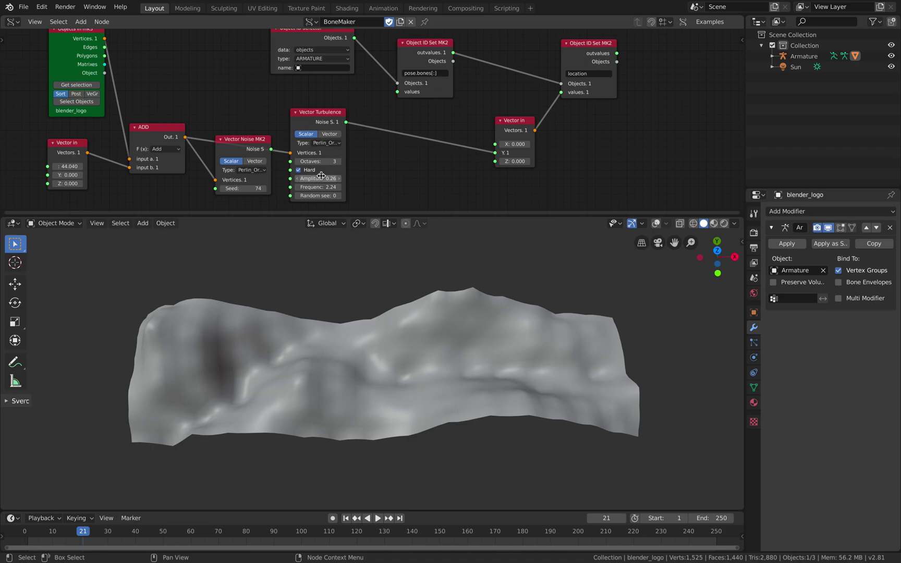
Step: Try the Voronoi_F1, Voronoi_F2F1, Perlin_New and Blender noise types on the Vector Turbulence node and compare the banner's folds
{"action": "left_click", "coordinate": [324, 142]}
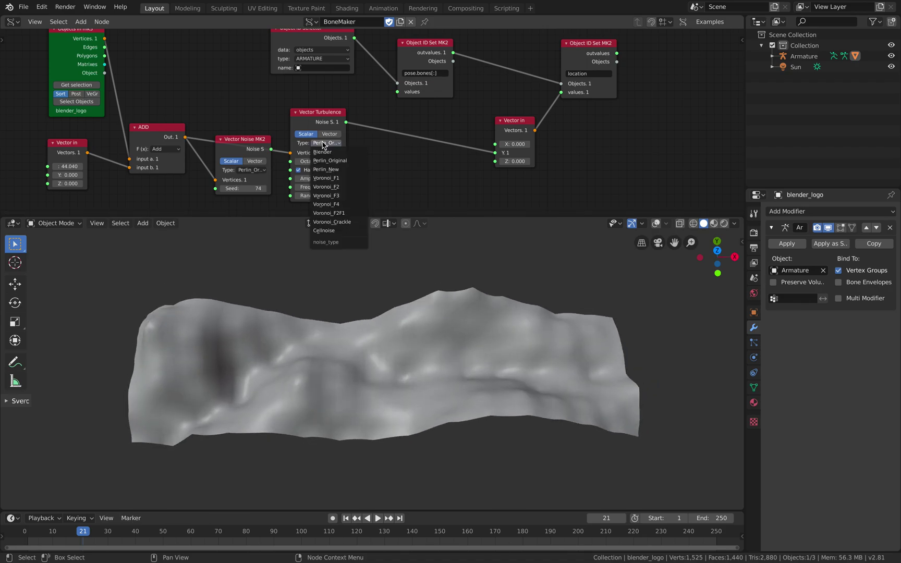
{"action": "left_click", "coordinate": [328, 178]}
{"action": "left_click", "coordinate": [327, 142]}
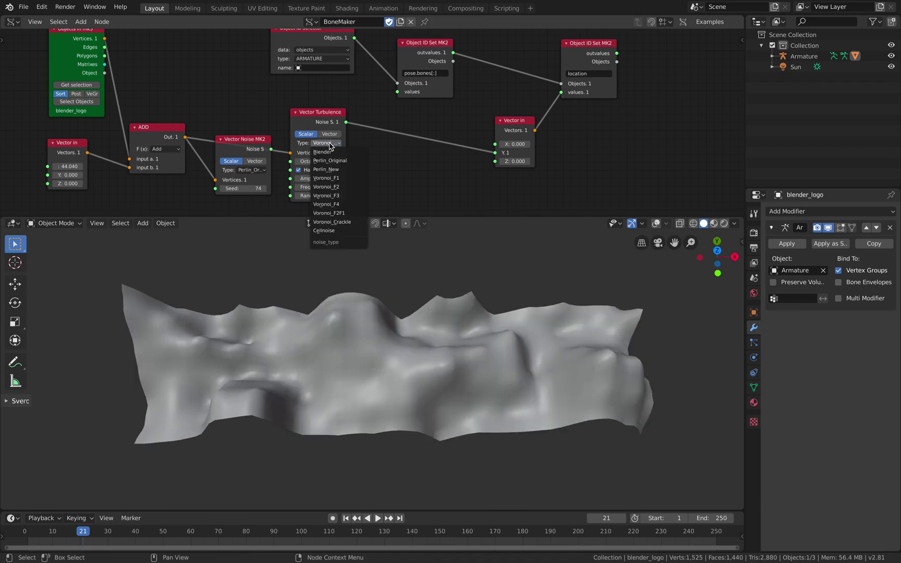
{"action": "left_click", "coordinate": [336, 217]}
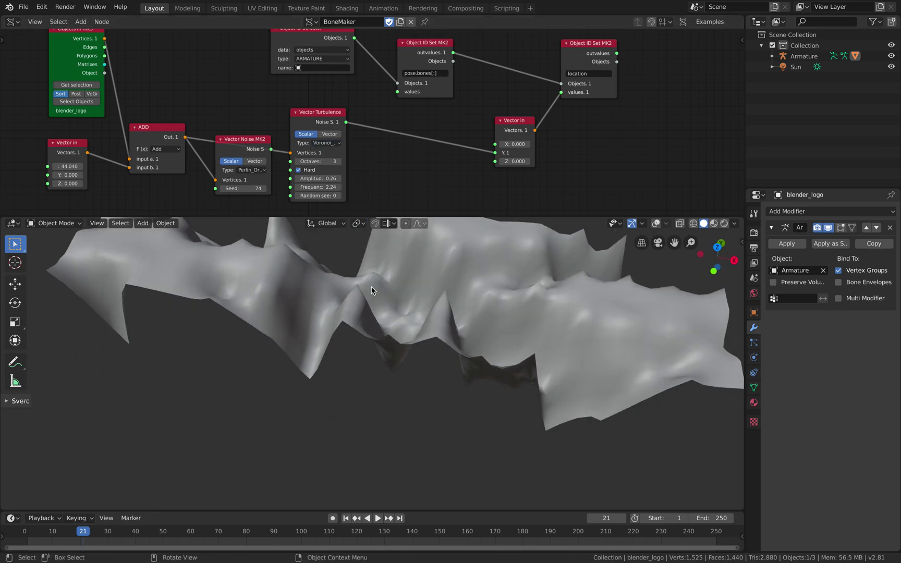
{"action": "left_click", "coordinate": [324, 143]}
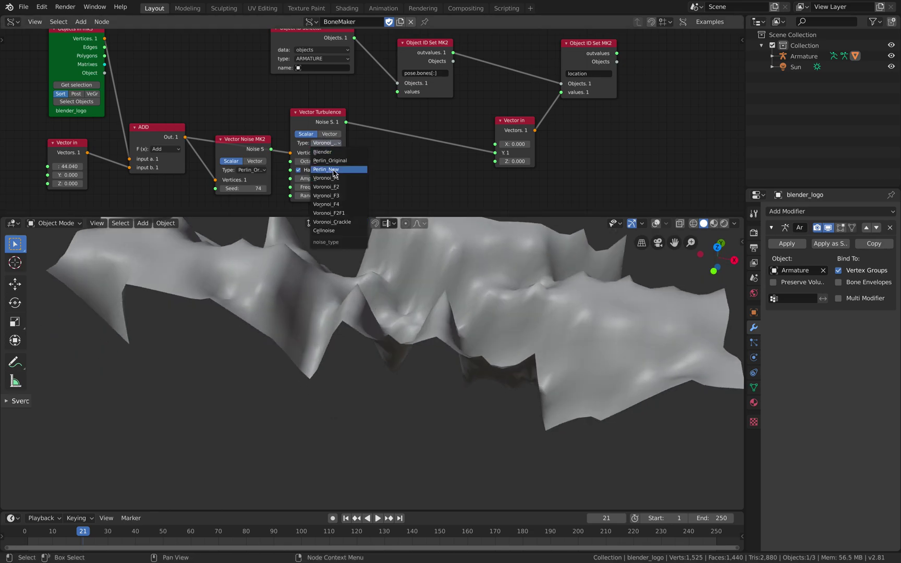
{"action": "left_click", "coordinate": [333, 169]}
{"action": "left_click", "coordinate": [326, 143]}
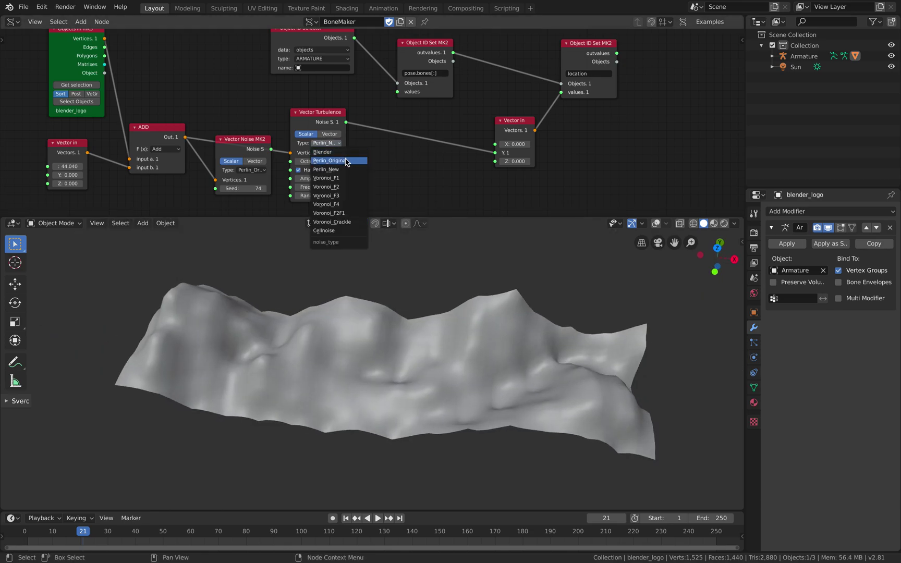
{"action": "left_click", "coordinate": [345, 153]}
Step: Set the Vector Turbulence type to Perlin_New with amplitude 0.44, frequency 1.64 and random seed 28
{"action": "left_click", "coordinate": [338, 144]}
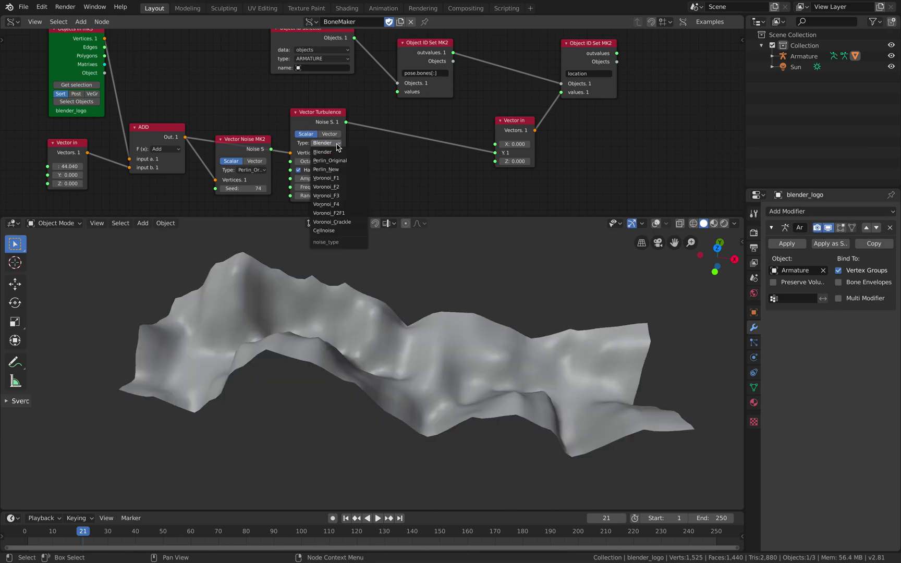
{"action": "left_click", "coordinate": [338, 170]}
{"action": "mouse_move", "coordinate": [318, 179]}
{"action": "left_mouse_down"}
{"action": "mouse_move", "coordinate": [327, 179]}
{"action": "mouse_move", "coordinate": [302, 187]}
{"action": "mouse_move", "coordinate": [327, 195]}
{"action": "left_mouse_up"}
Step: Set the noise offset's X to 46.860 and save the file
{"action": "left_click_drag", "start_coordinate": [68, 166], "coordinate": [78, 166]}
{"action": "key", "text": "ctrl+s"}
Step: Add a Scalar Math node below the location's Vector in node
{"action": "scroll", "coordinate": [382, 155], "scroll_direction": "down", "scroll_amount": 2}
{"action": "key", "text": "shift+a"}
{"action": "left_click", "coordinate": [382, 141]}
{"action": "type", "text": "vector"}
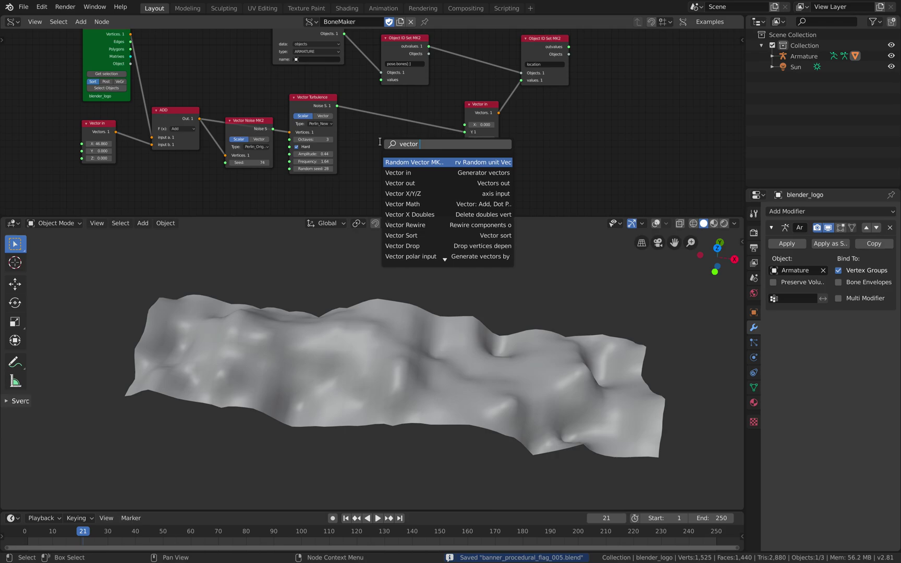
{"action": "type", "text": " ma"}
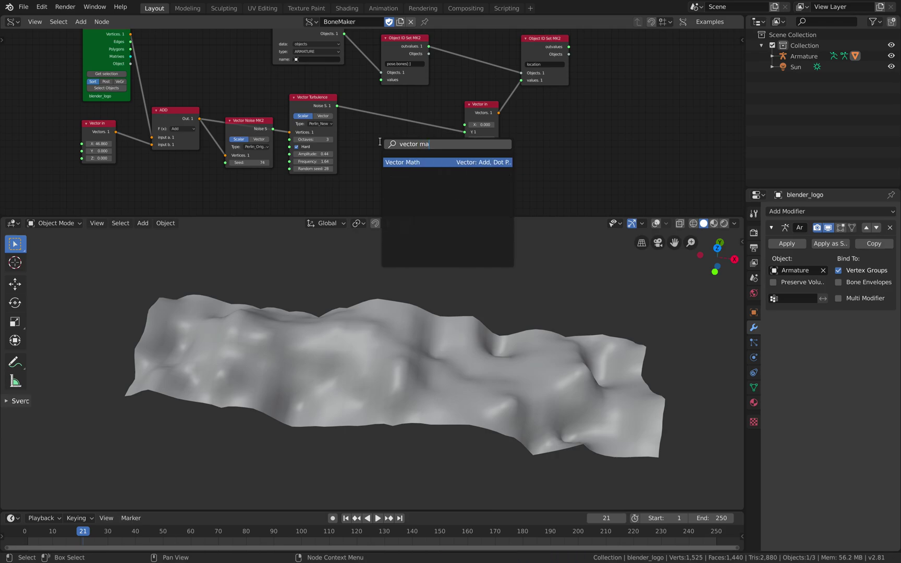
{"action": "key", "text": "ctrl+a"}
{"action": "type", "text": "math"}
{"action": "key", "text": "Down"}
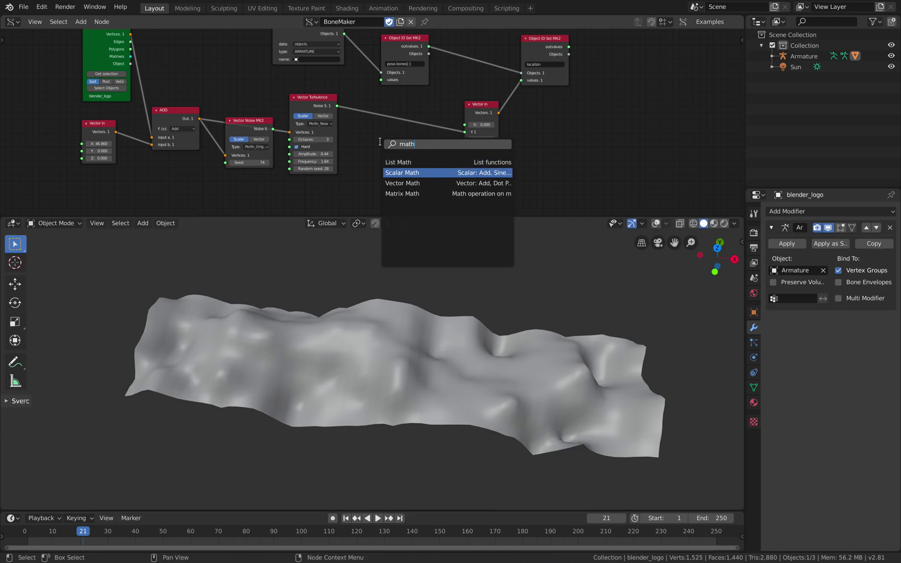
{"action": "key", "text": "Return"}
{"action": "left_click", "coordinate": [381, 141]}
Step: Set the Scalar Math function to Sine, space it apart from the location's Vector in node, and save the file
{"action": "scroll", "coordinate": [380, 143], "scroll_direction": "up", "scroll_amount": 1}
{"action": "left_click", "coordinate": [399, 167]}
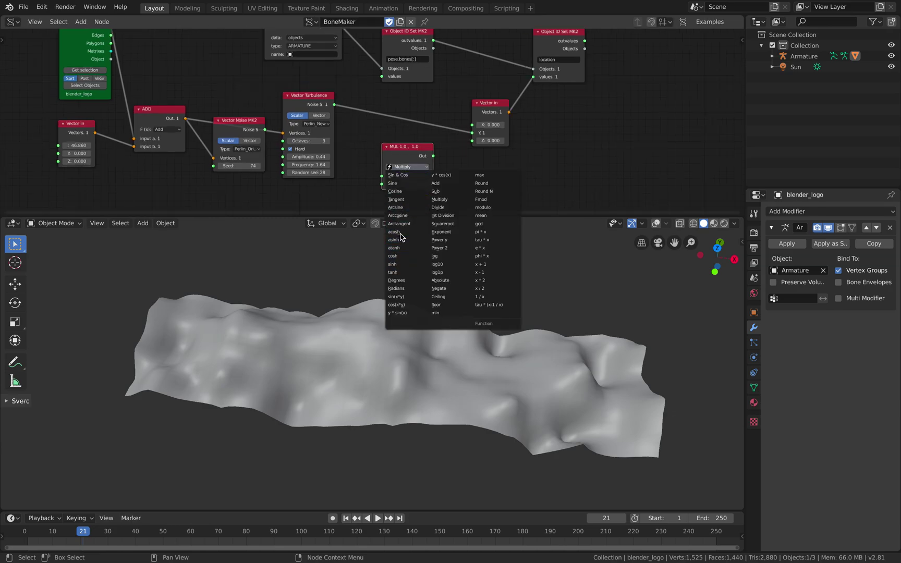
{"action": "left_click", "coordinate": [399, 184]}
{"action": "left_click_drag", "start_coordinate": [416, 151], "coordinate": [552, 154]}
{"action": "left_click_drag", "start_coordinate": [493, 113], "coordinate": [447, 102]}
{"action": "key", "text": "ctrl+s"}
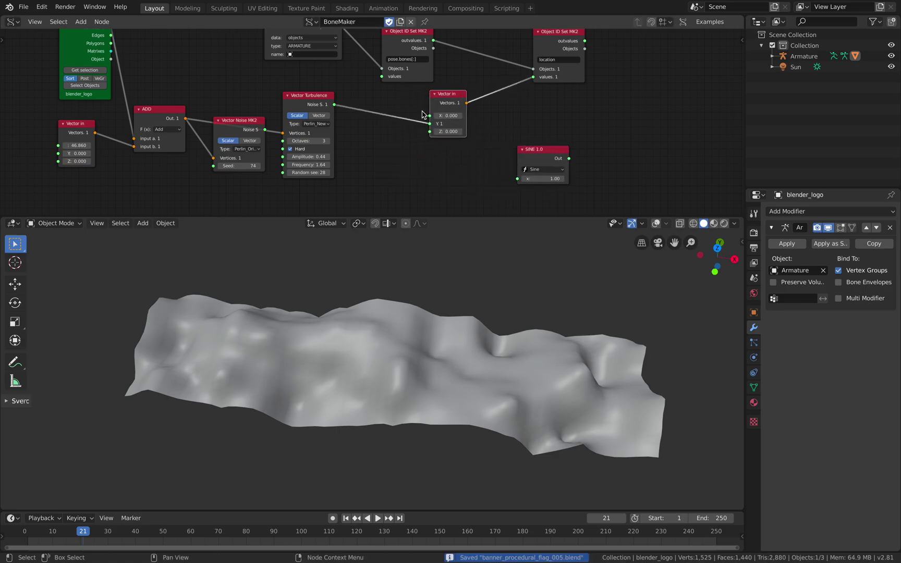
Step: Add a second Vector in node beneath the location's Vector in, beside the Sine node
{"action": "middle_click_drag", "start_coordinate": [369, 142], "coordinate": [373, 128]}
{"action": "middle_click_drag", "start_coordinate": [162, 119], "coordinate": [167, 143]}
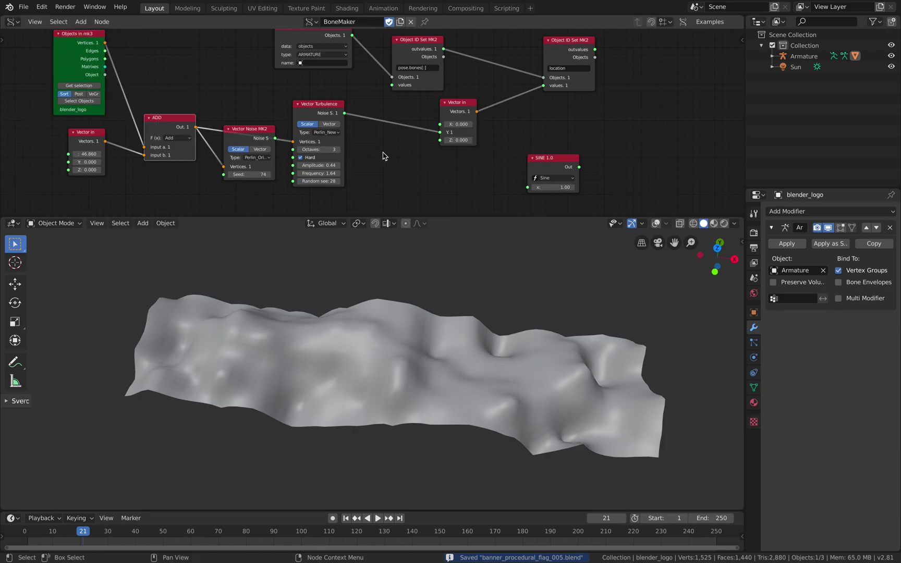
{"action": "key", "text": "alt+space"}
{"action": "type", "text": "vector in"}
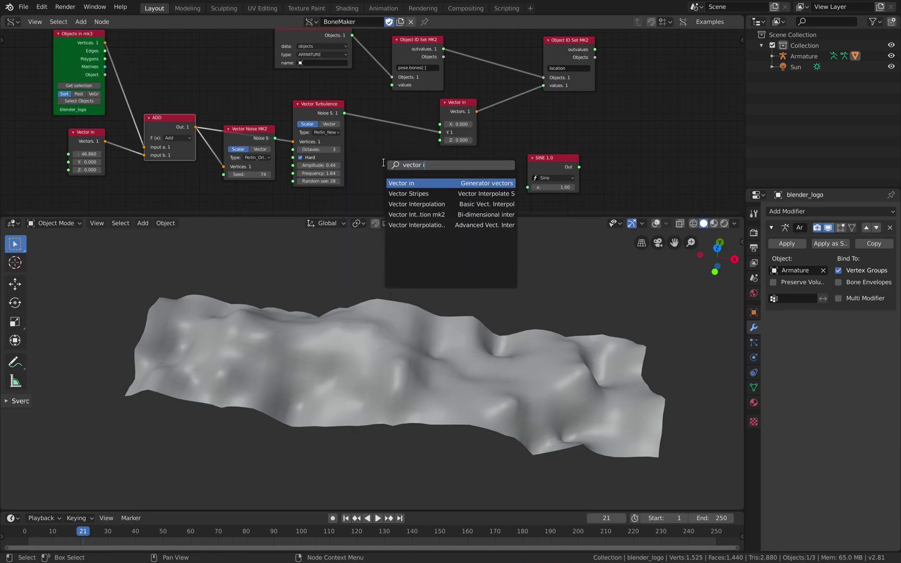
{"action": "key", "text": "Return"}
{"action": "left_click", "coordinate": [415, 167]}
{"action": "key", "text": "x"}
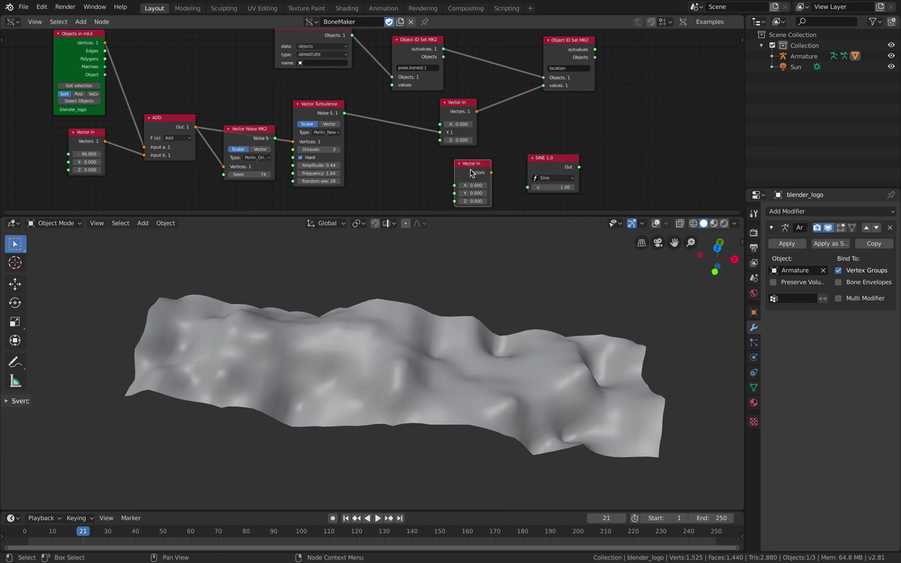
{"action": "key", "text": "shift+a"}
{"action": "left_click", "coordinate": [391, 154]}
{"action": "type", "text": "vector in"}
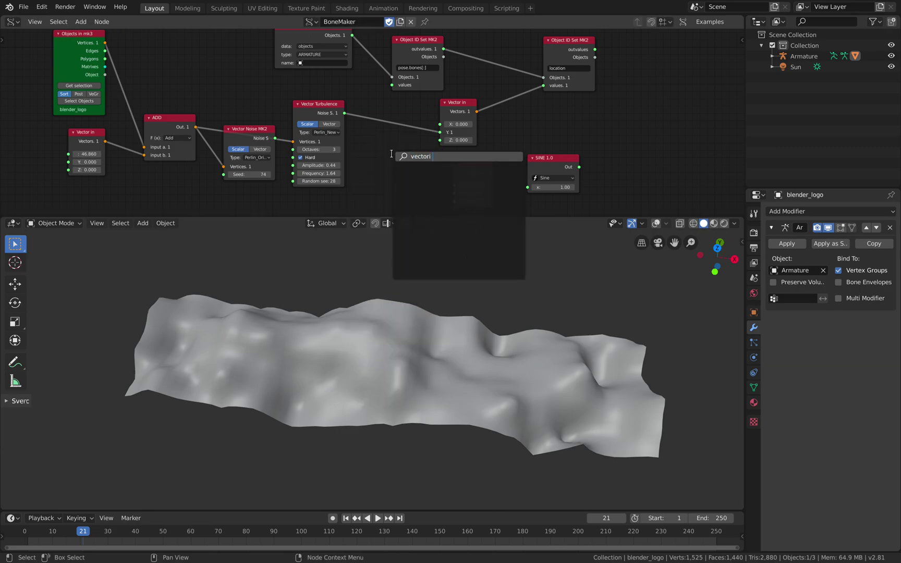
{"action": "key", "text": "Return"}
{"action": "left_click", "coordinate": [392, 154]}
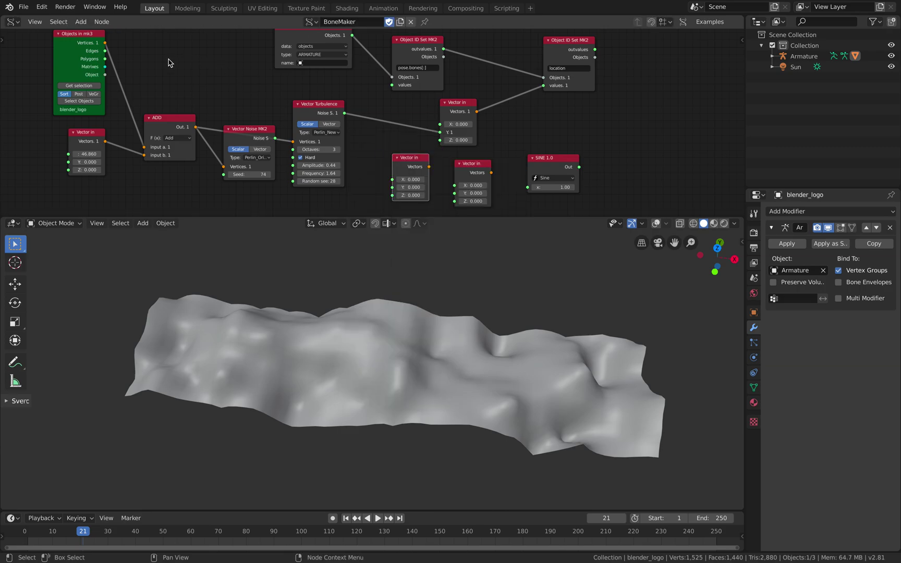
{"action": "key", "text": "x"}
{"action": "key", "text": "shift+a"}
{"action": "key", "text": "ctrl+z"}
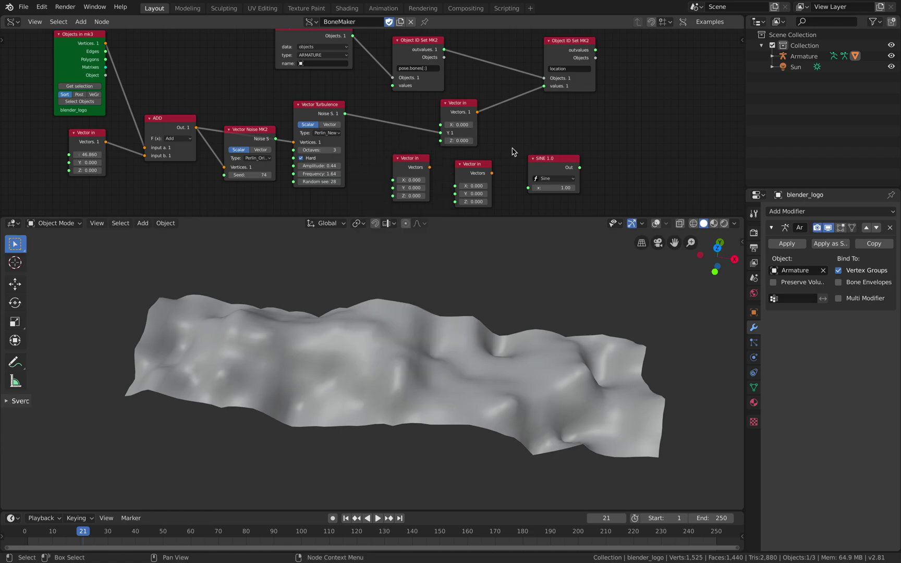
{"action": "key", "text": "x"}
Step: Add a Vector out node before the new Vector in node and feed it the Objects in node's Vertices output
{"action": "key", "text": "shift+a"}
{"action": "type", "text": "ve"}
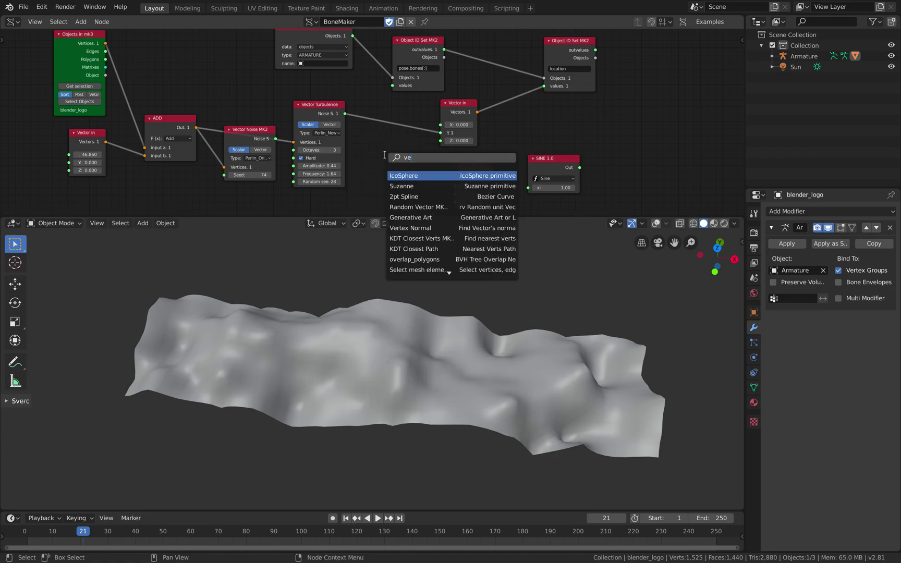
{"action": "type", "text": "ctor out"}
{"action": "key", "text": "Return"}
{"action": "left_click", "coordinate": [385, 155]}
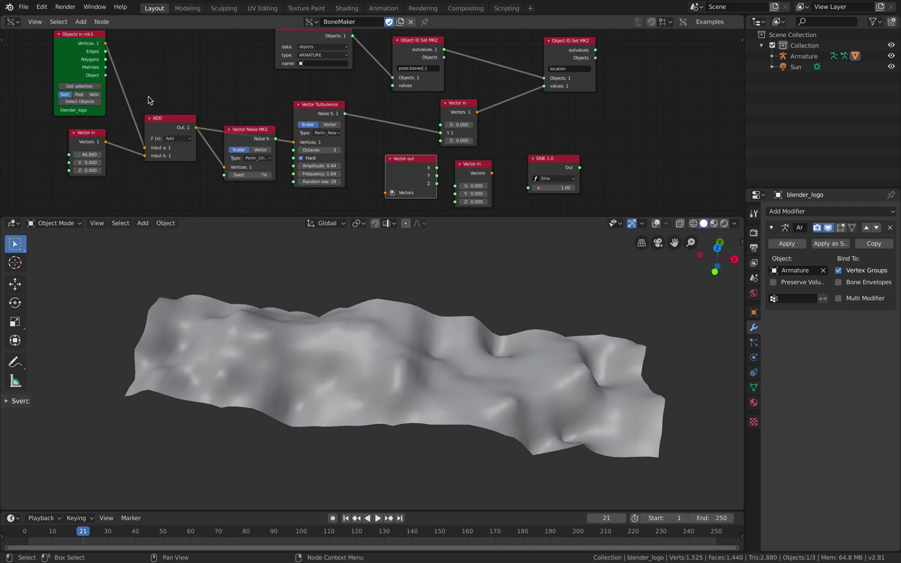
{"action": "left_click_drag", "start_coordinate": [105, 46], "coordinate": [388, 194]}
Step: Link the Vector out node's Y to the new Vector in's Y, and its X to the Sine node's x input
{"action": "key", "text": "KP_Decimal"}
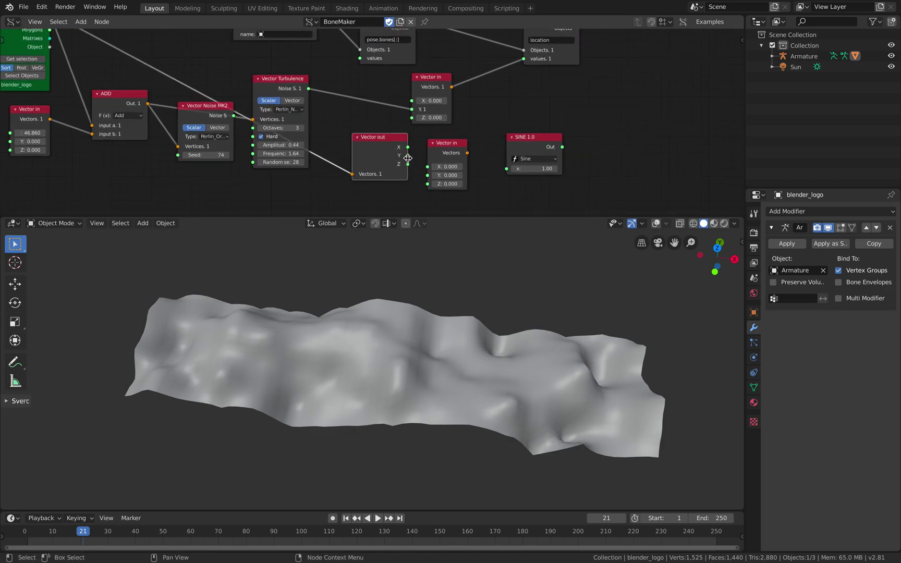
{"action": "left_click_drag", "start_coordinate": [428, 175], "coordinate": [428, 175]}
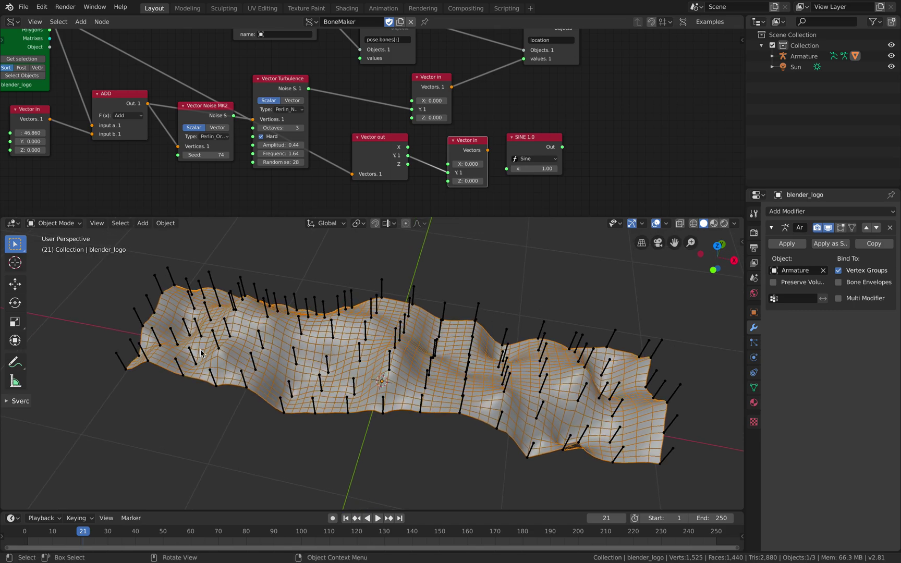
{"action": "left_click_drag", "start_coordinate": [407, 147], "coordinate": [510, 169]}
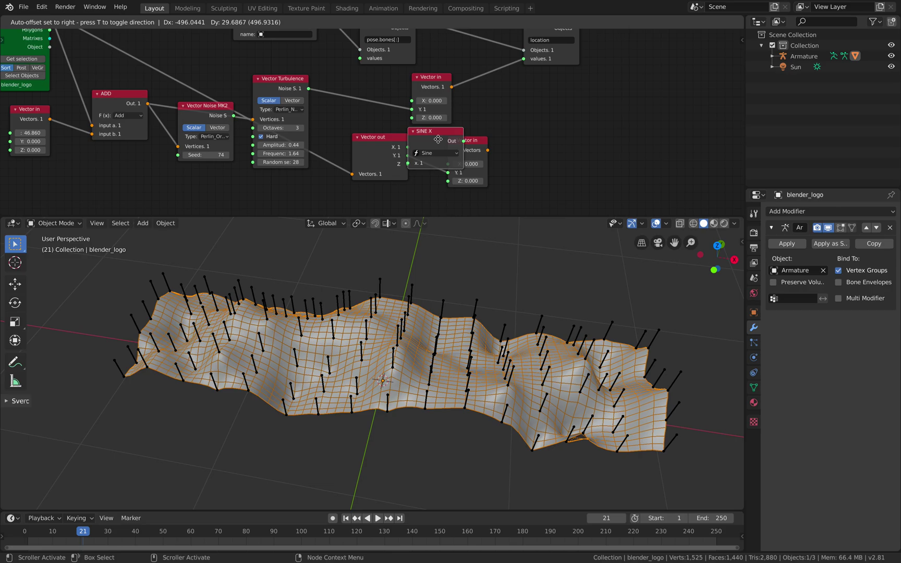